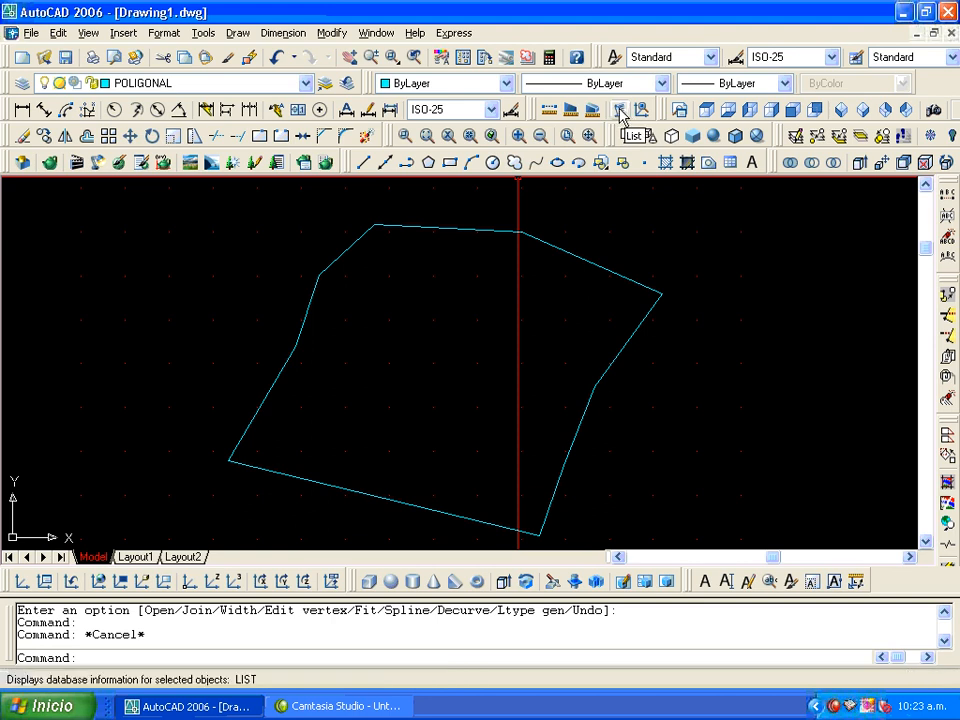
- List the properties of the closed polygon polyline, review its area, perimeter and vertex coordinates, and close the listing
left_click(619, 110)
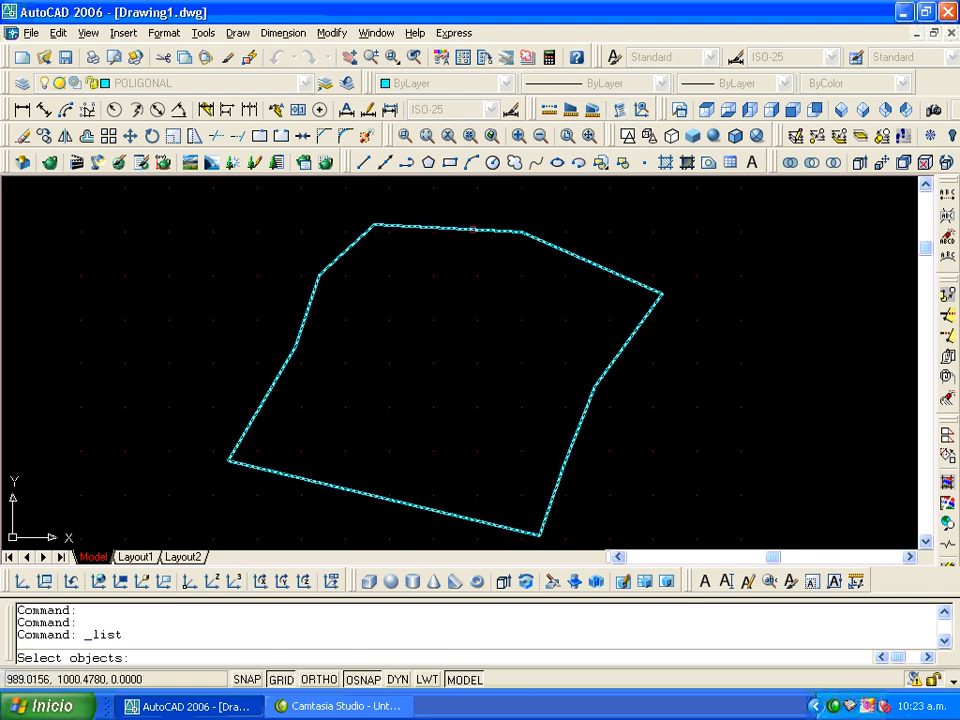
left_click(474, 229)
right_click(463, 302)
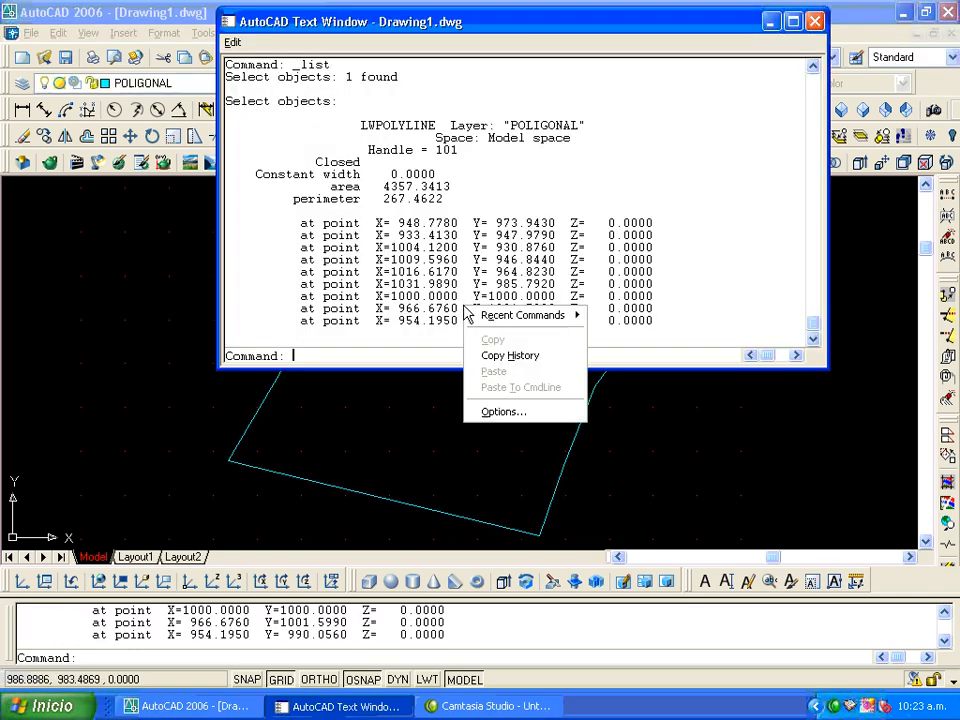
left_click(666, 196)
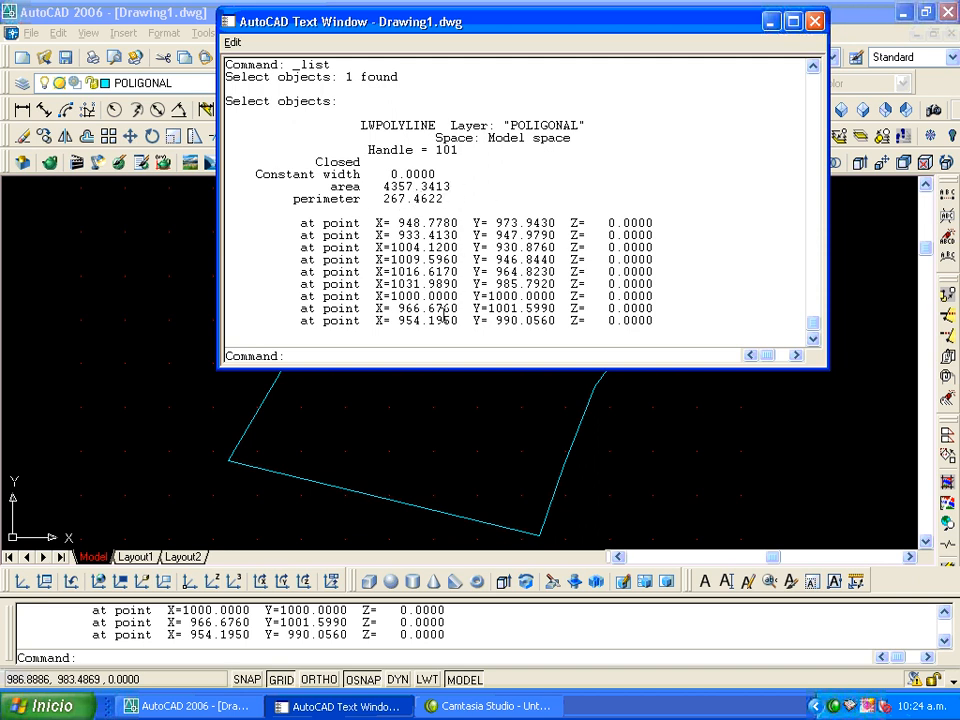
left_click(816, 22)
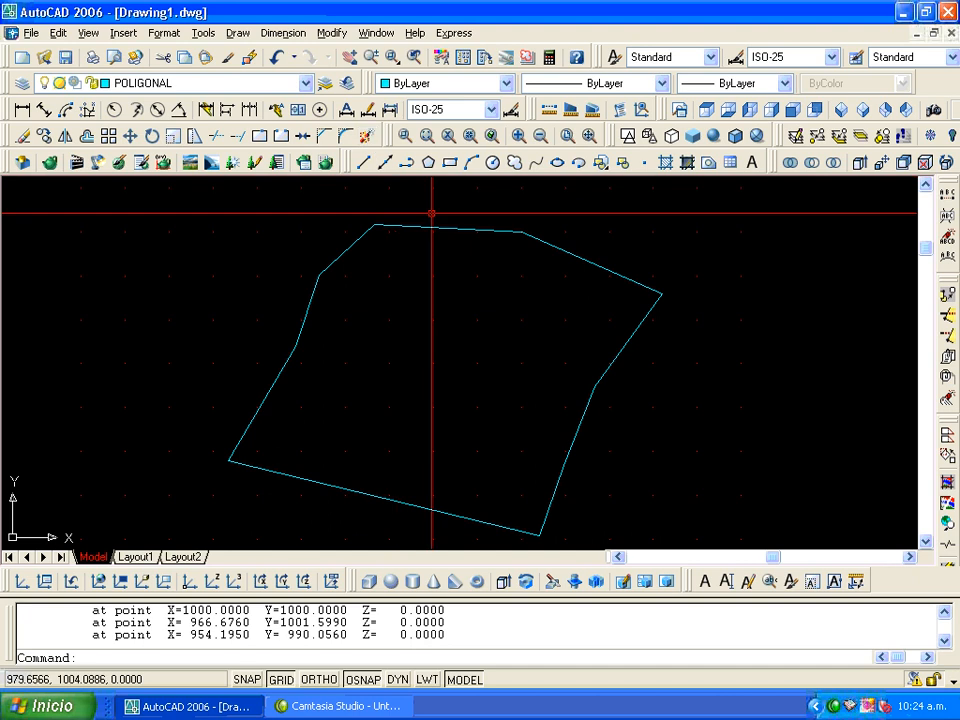
- Explode the closed polygon polyline into separate line segments
left_click(367, 137)
left_click(424, 225)
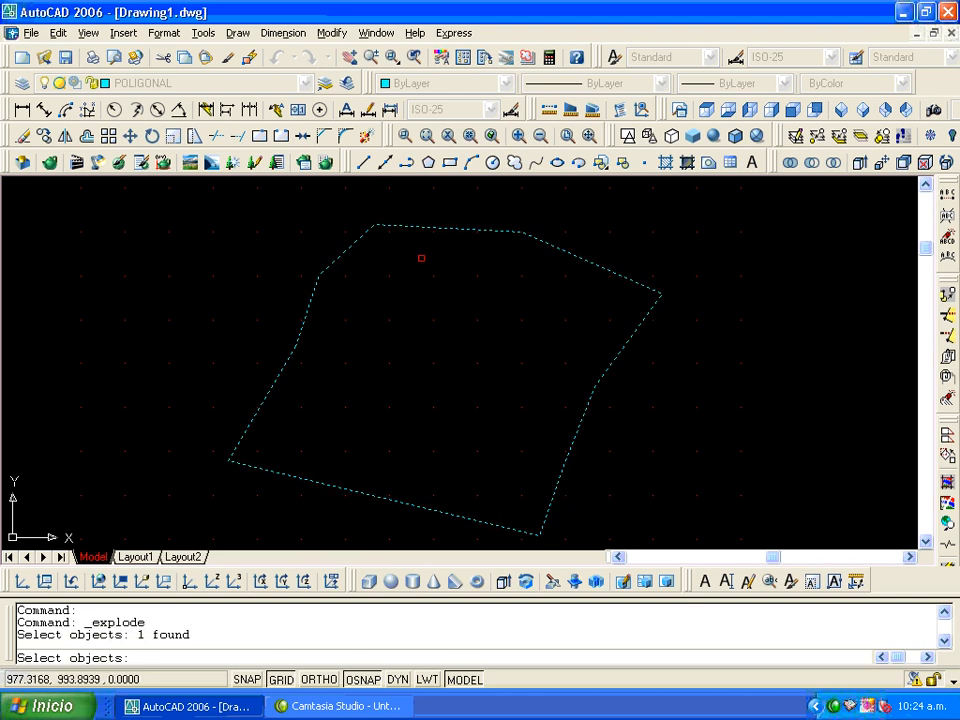
key("Return")
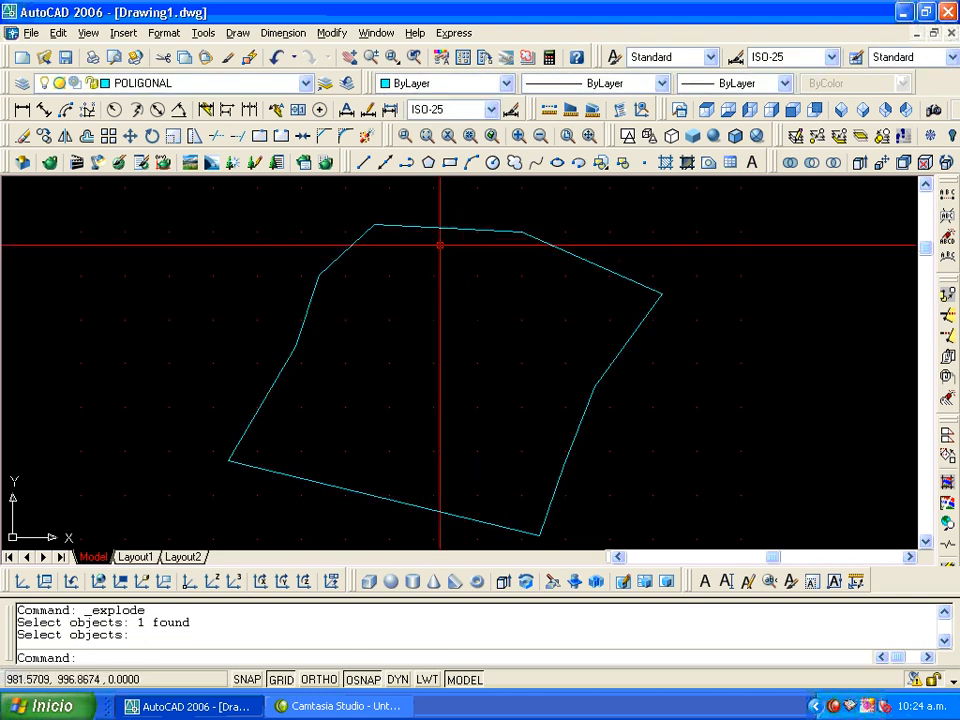
- List the properties of the polygon's long lower line, check its length and XY-plane angle, and close the listing
left_click(619, 110)
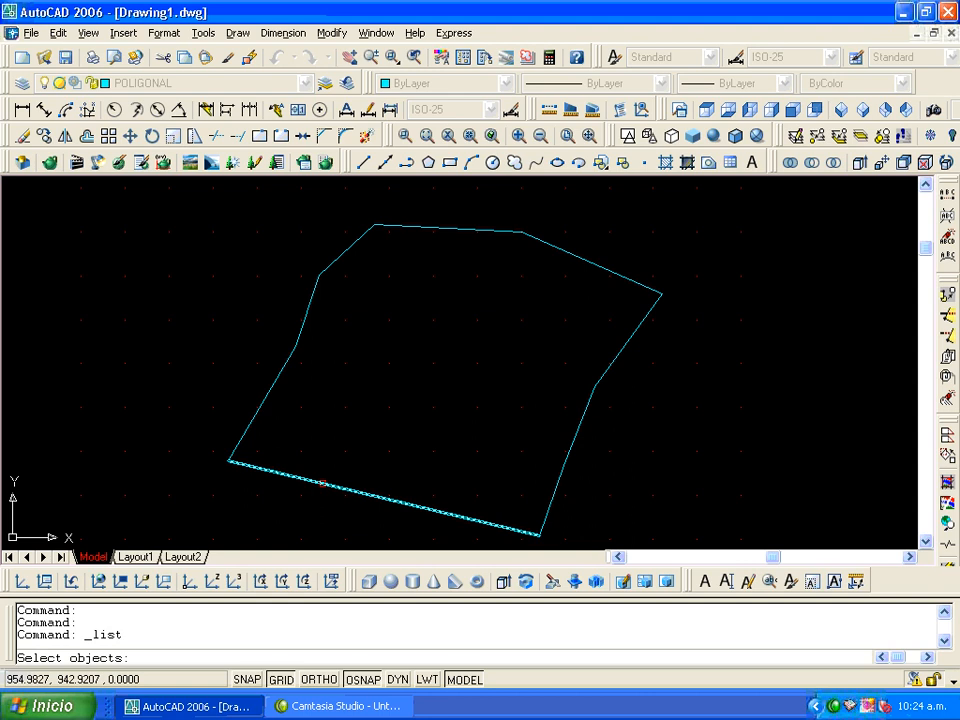
left_click(322, 483)
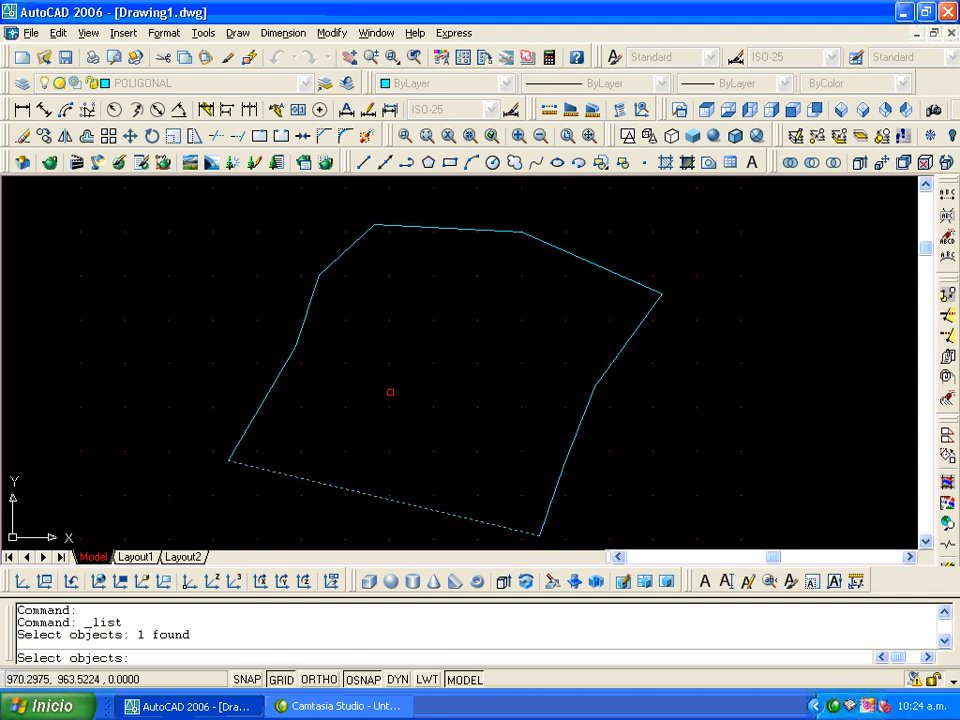
key("Return")
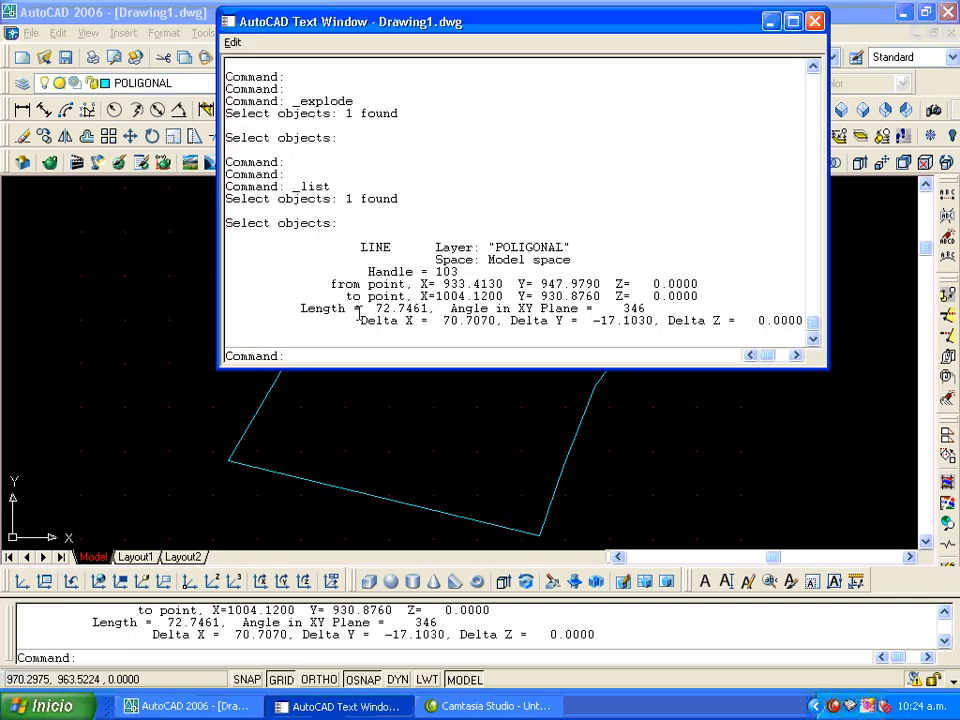
left_click_drag(375, 308, 428, 308)
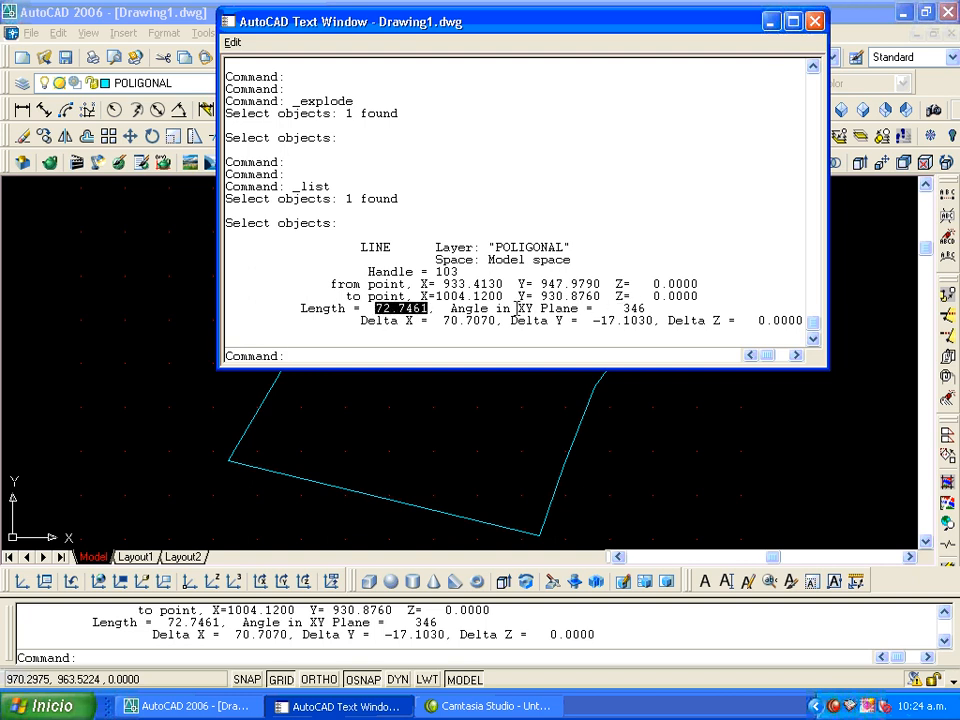
left_click_drag(518, 309, 653, 310)
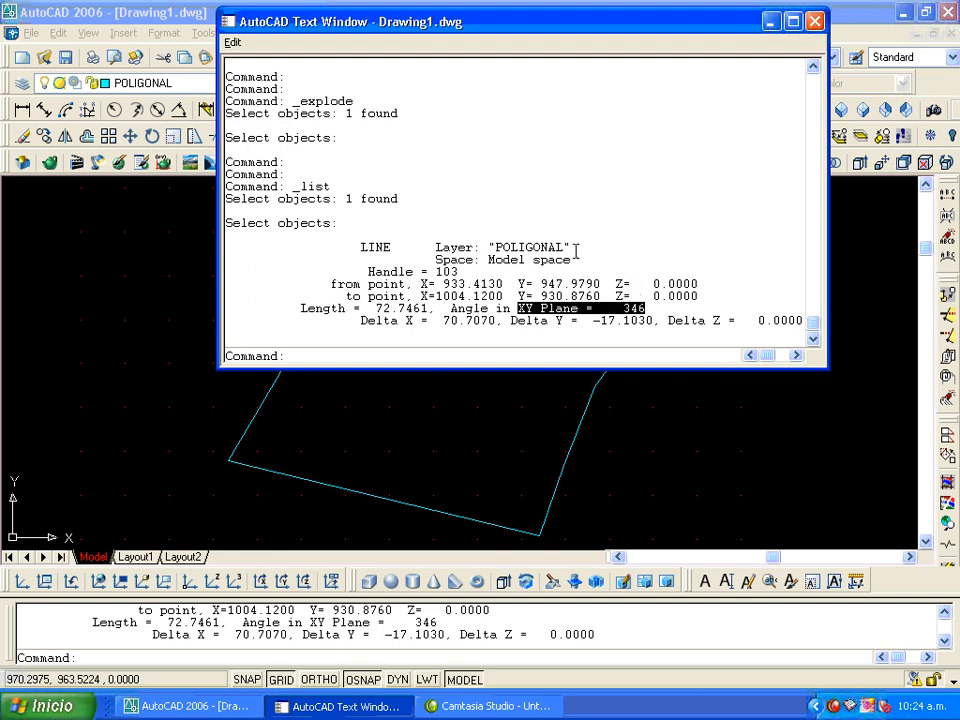
left_click(815, 22)
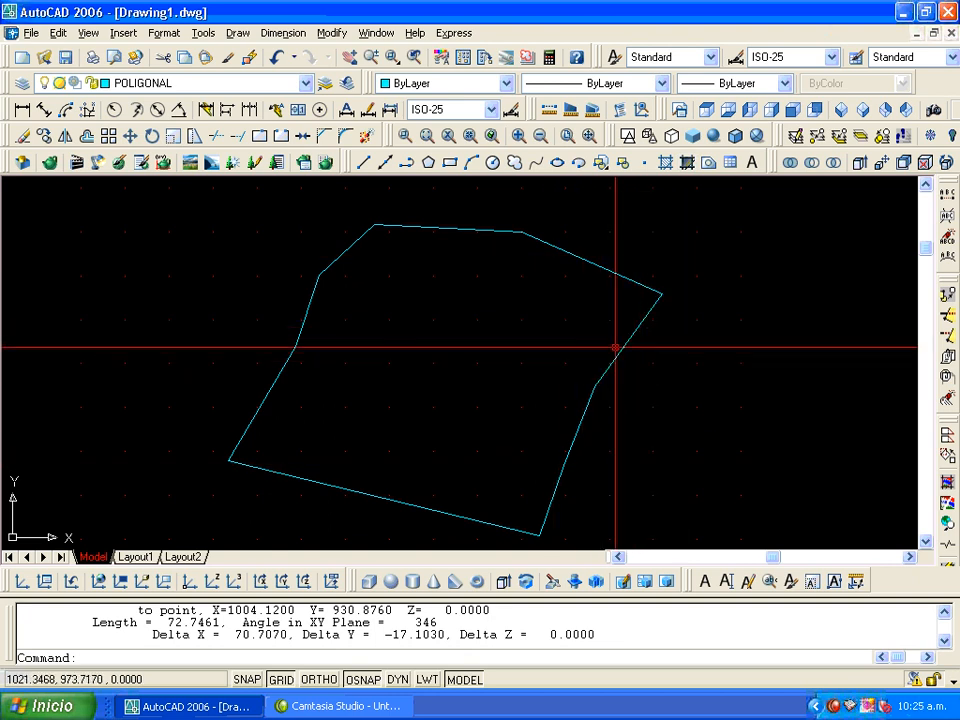
- Set the drawing's angle units to Surveyor's Units with a precision of N 0d00'00" E
left_click(168, 35)
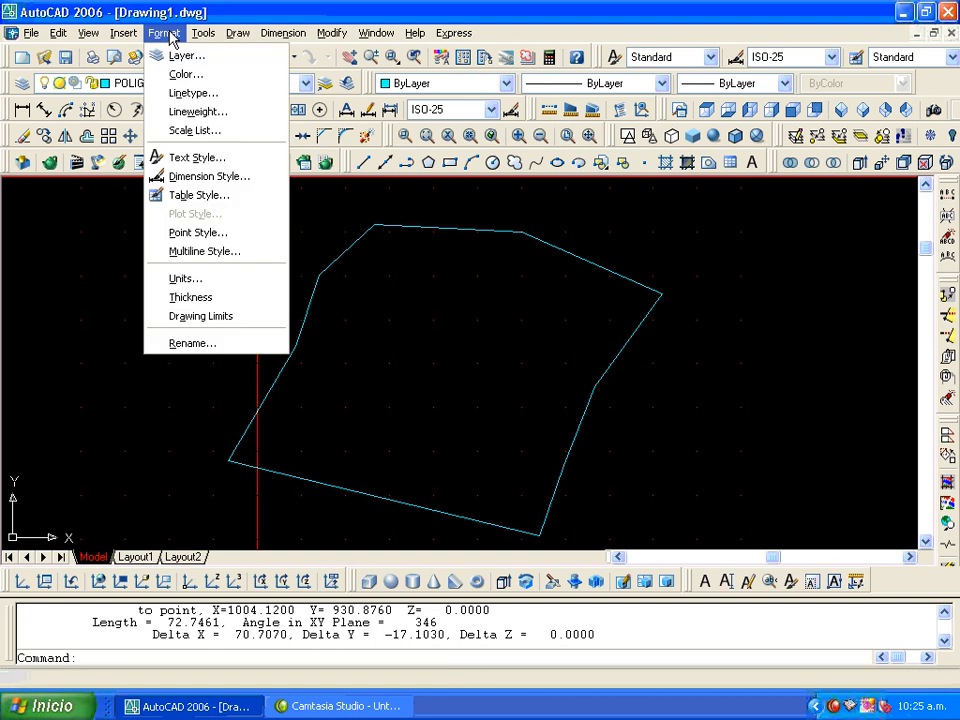
left_click(185, 279)
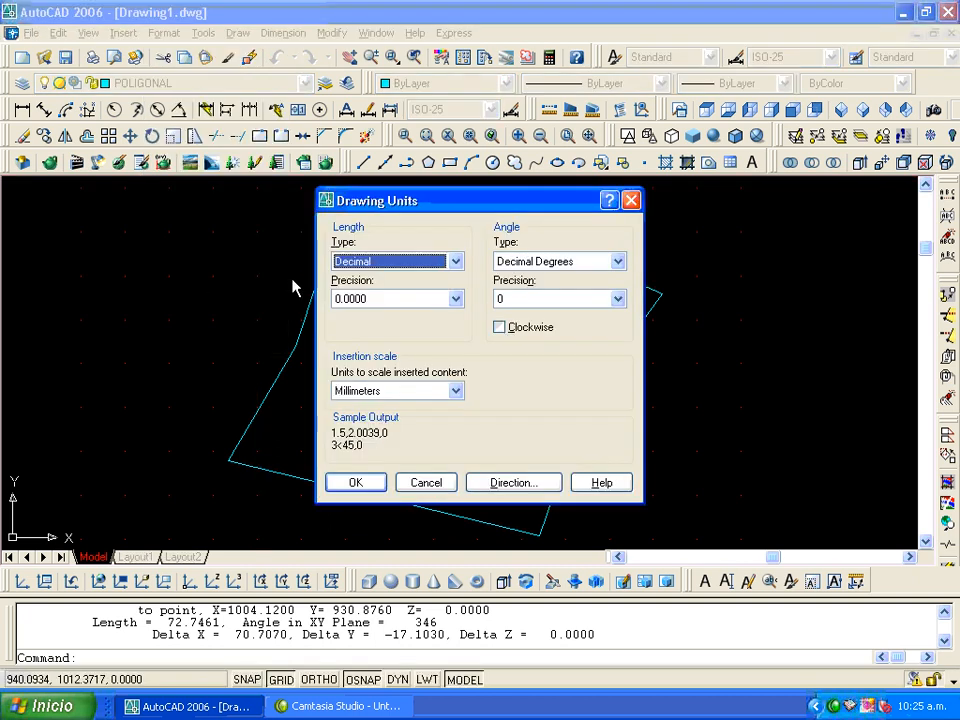
left_click(455, 262)
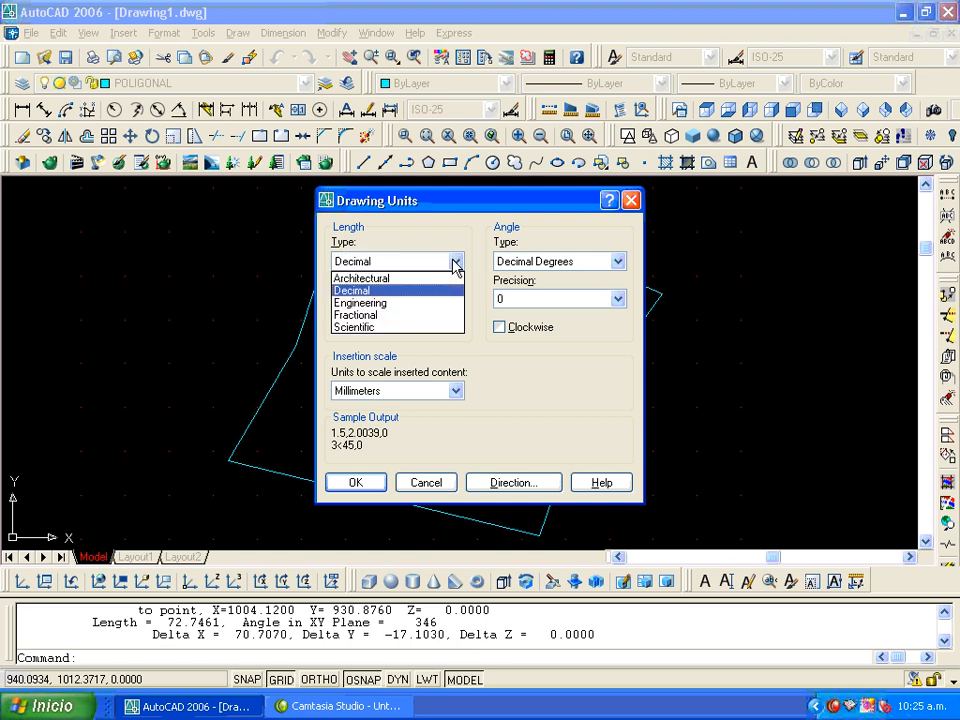
left_click(457, 262)
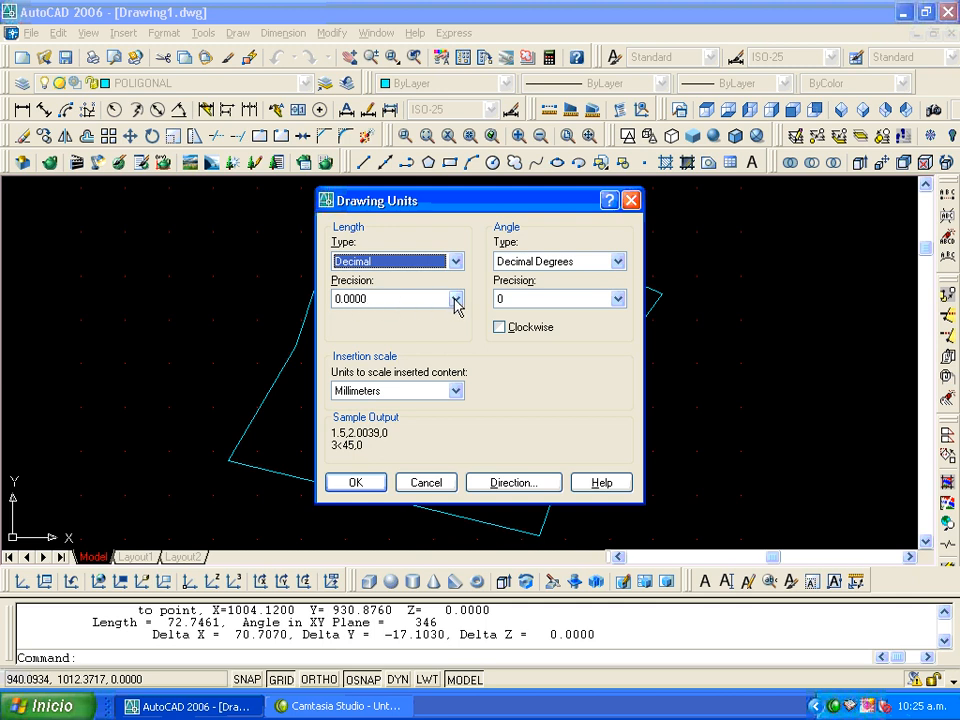
left_click(617, 262)
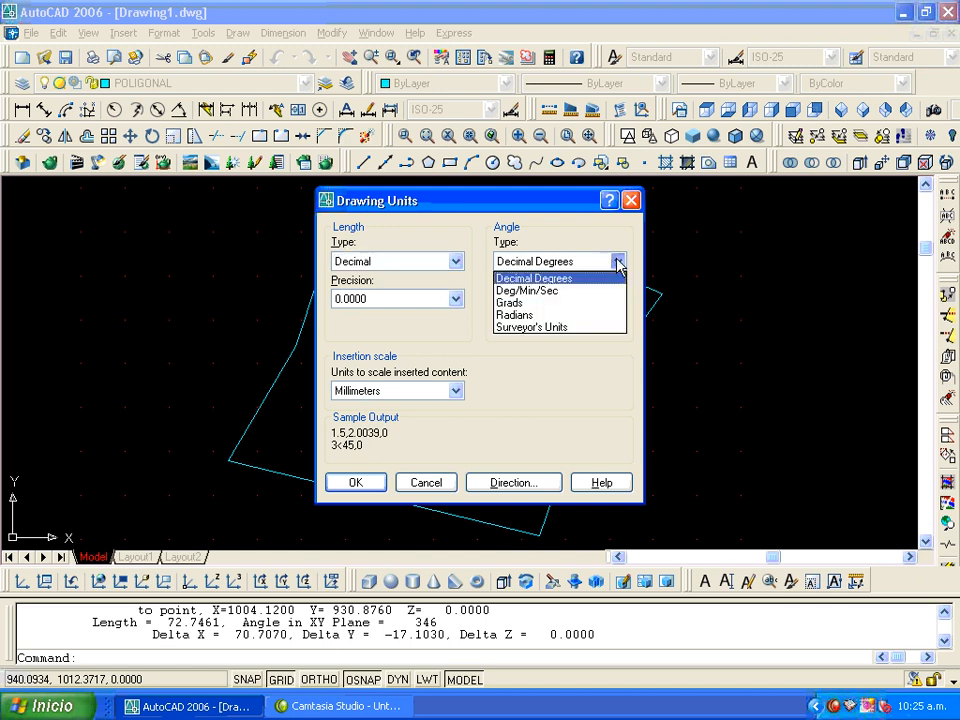
left_click(564, 327)
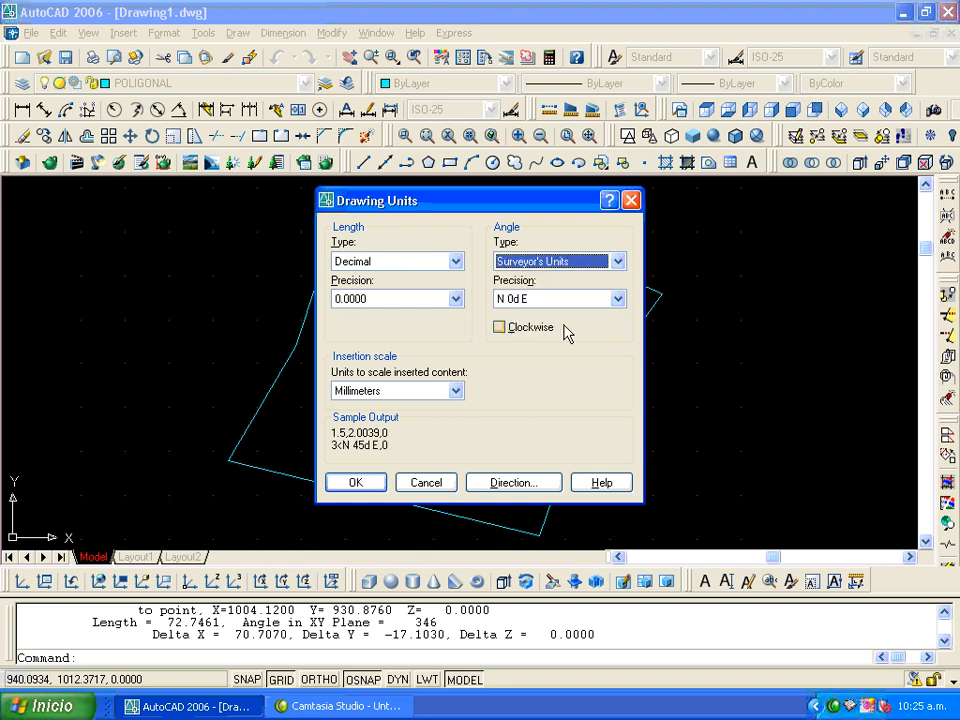
left_click(618, 300)
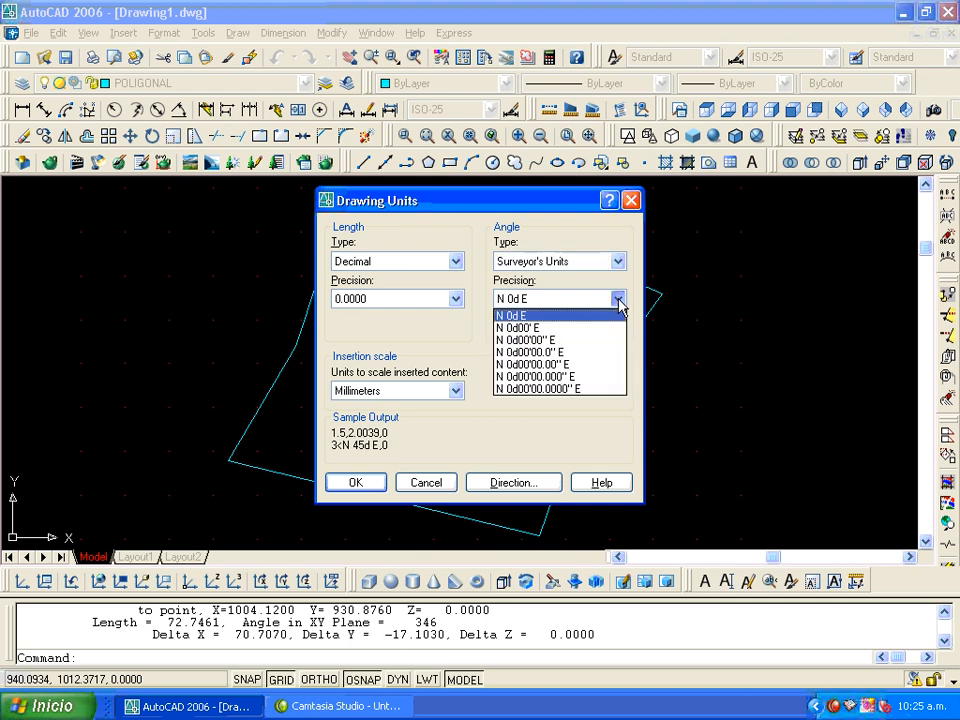
left_click(552, 340)
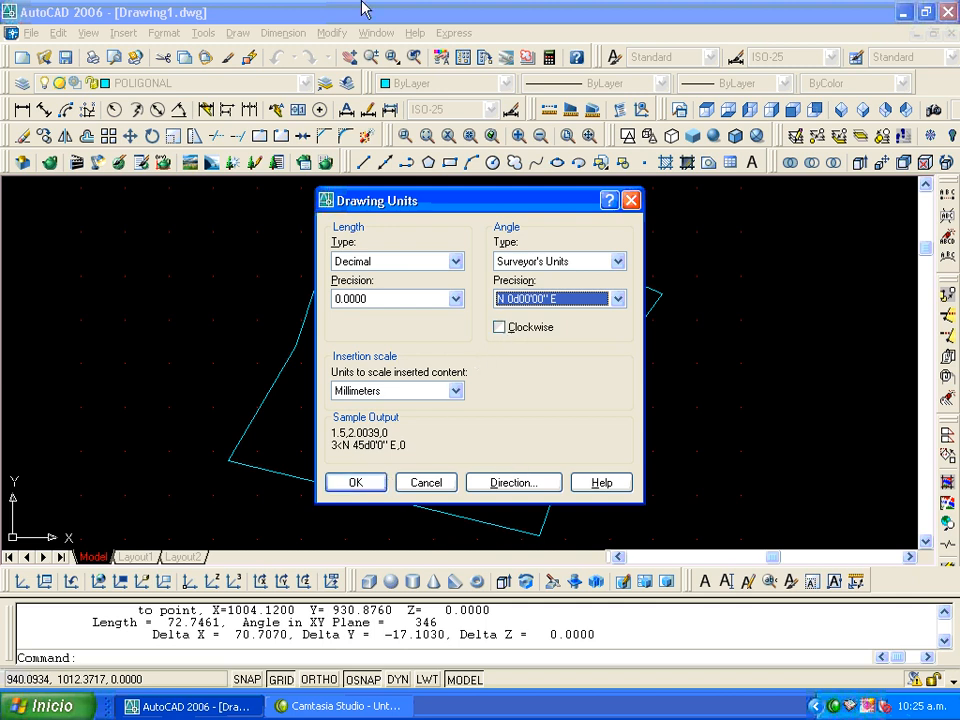
left_click(360, 483)
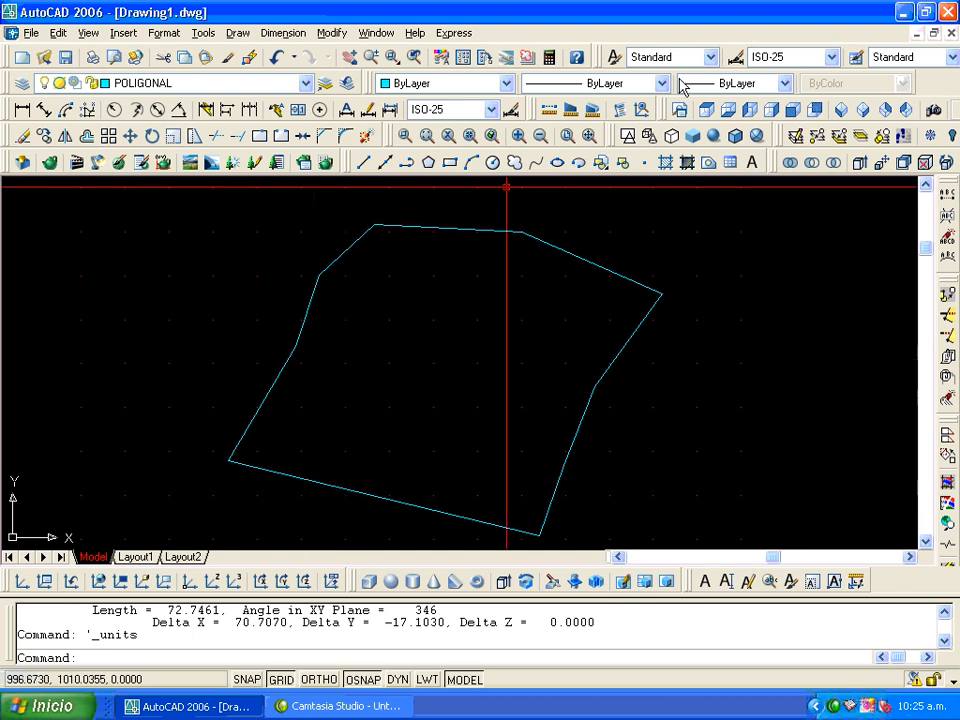
- List the polygon's long lower line again, check its angle as a surveyor's bearing, and close the listing
left_click(619, 109)
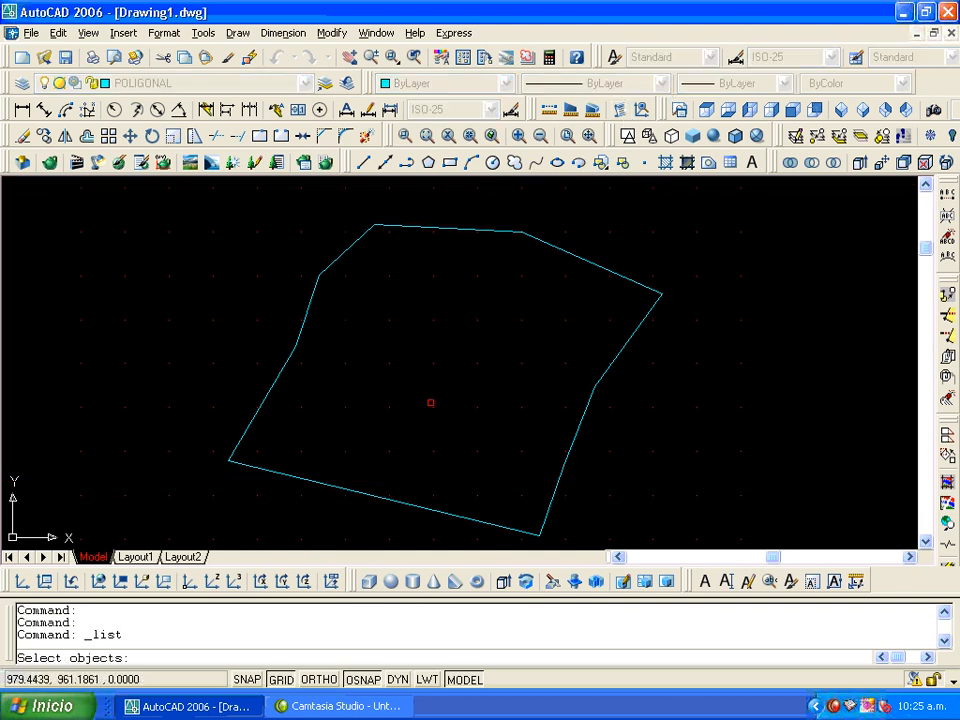
left_click(330, 485)
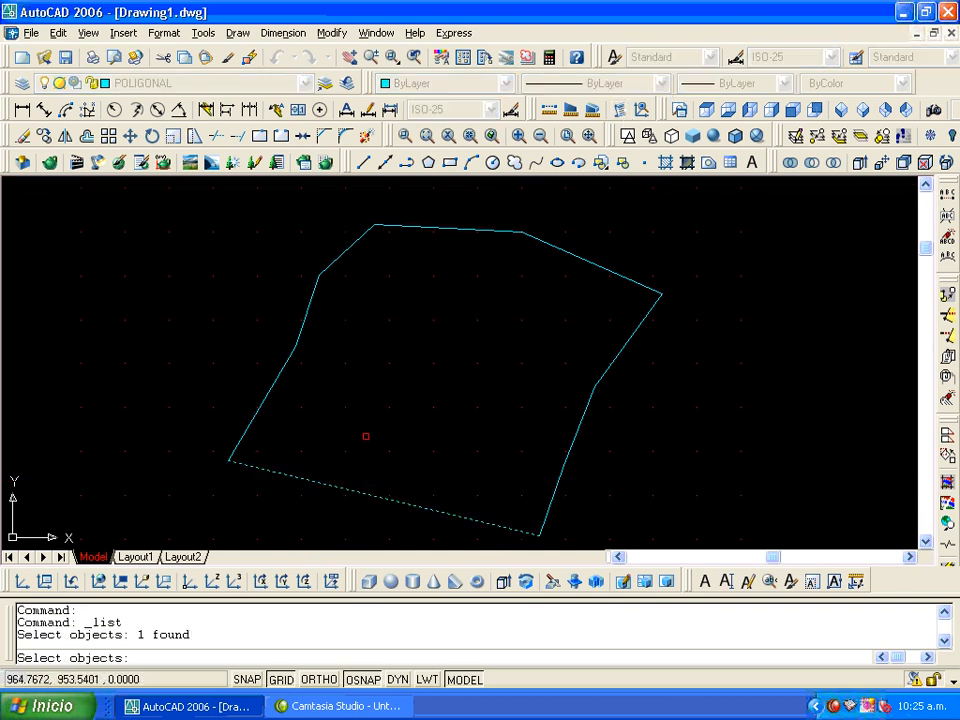
key("Return")
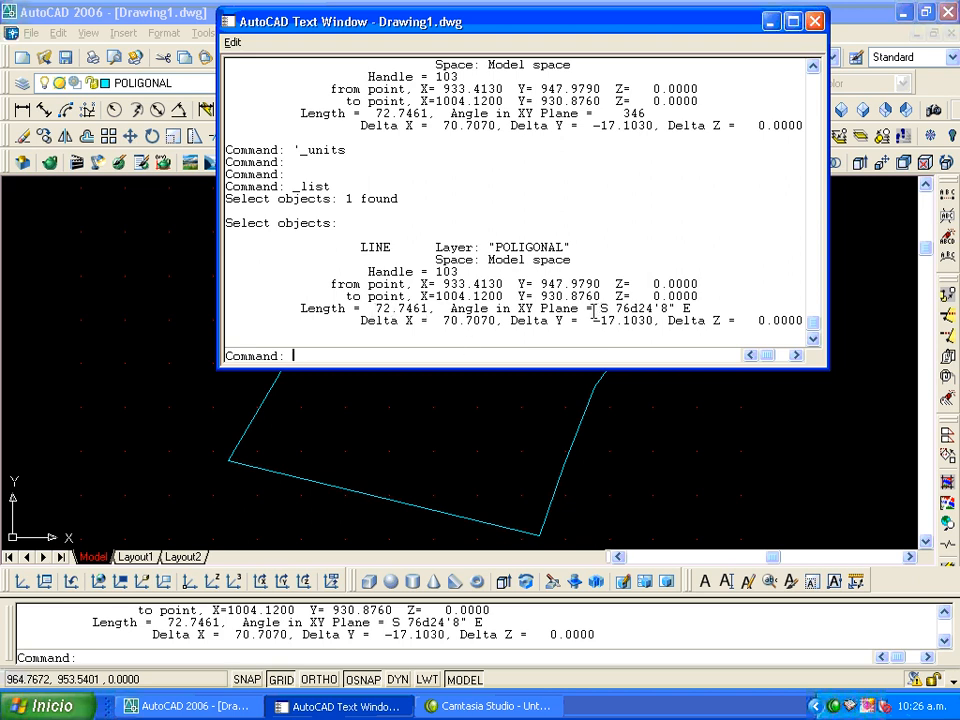
left_click_drag(594, 309, 700, 309)
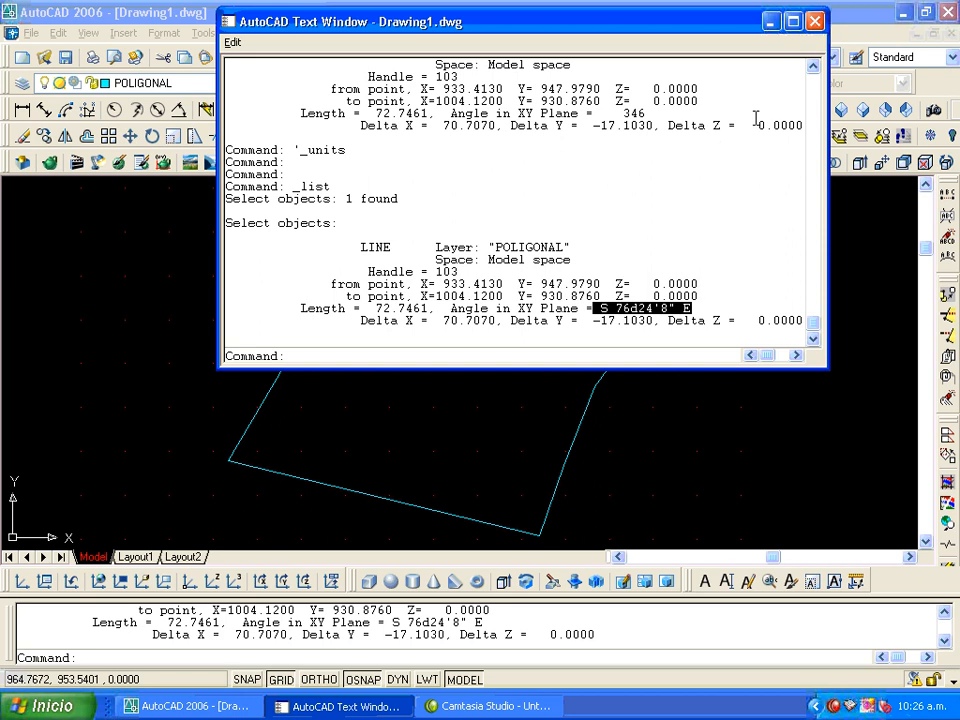
left_click(816, 22)
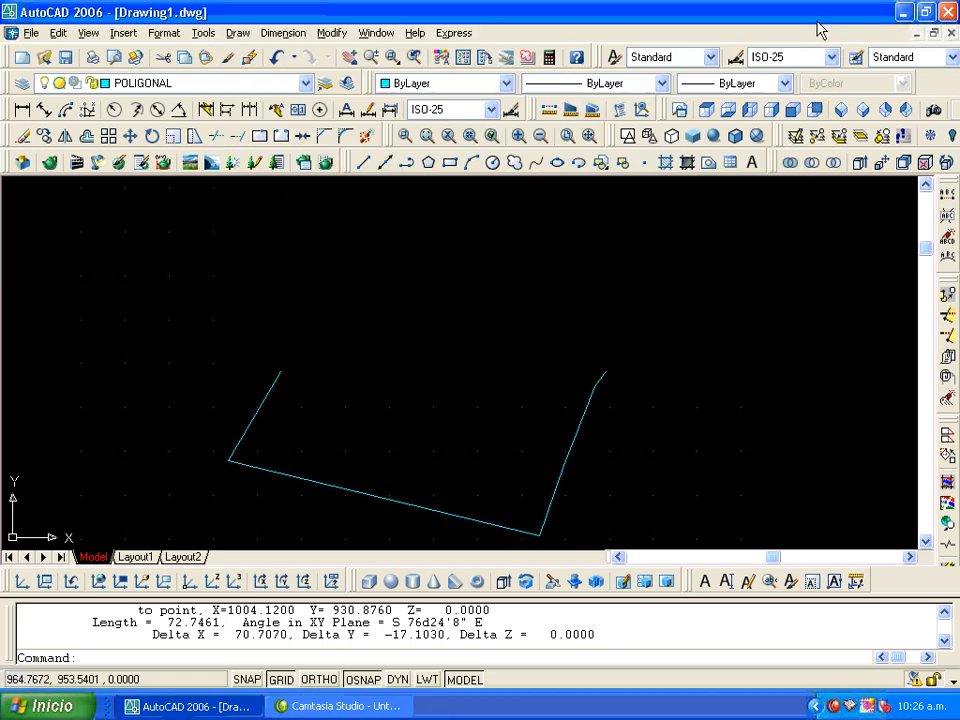
- Measure the distance and bearing along the polygon's lower edge from its left vertex to its right vertex
left_click(553, 112)
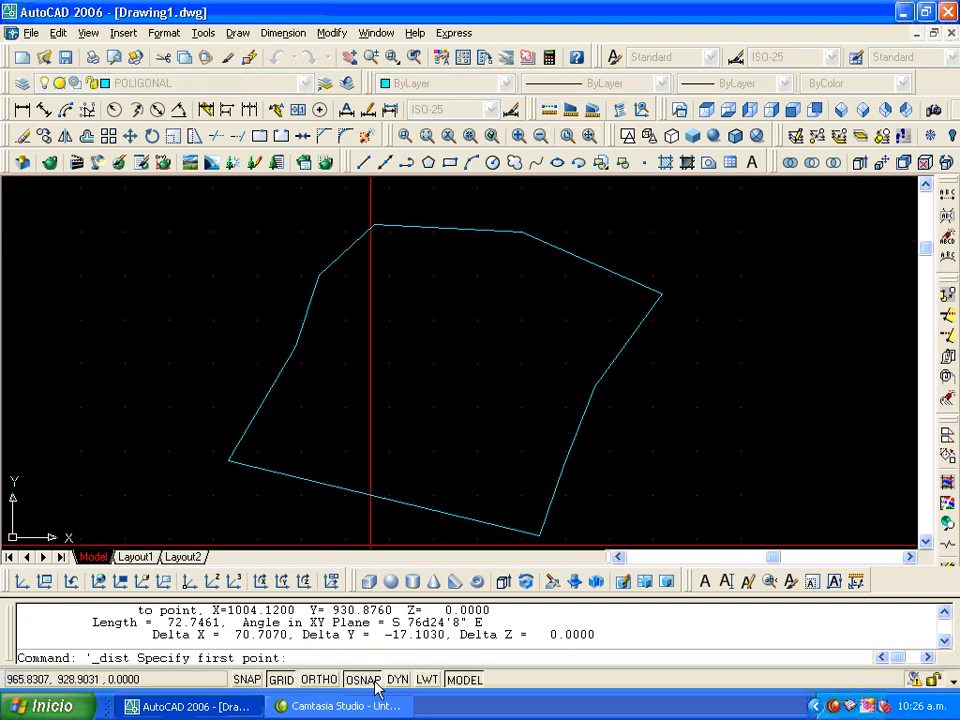
left_click(229, 461)
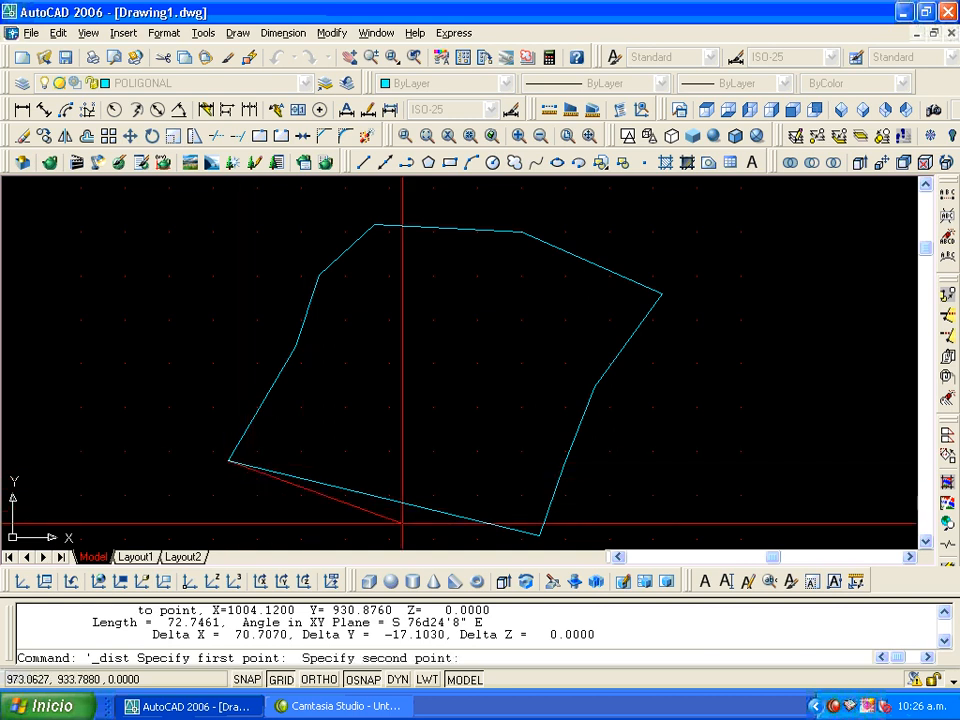
left_click(539, 537)
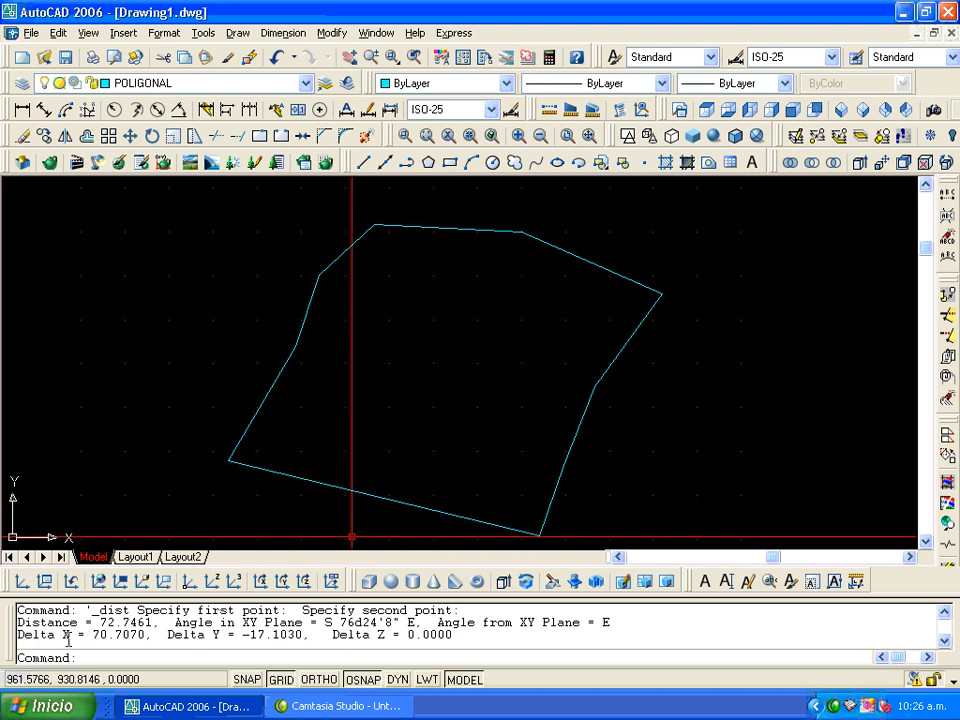
left_click_drag(17, 622, 432, 624)
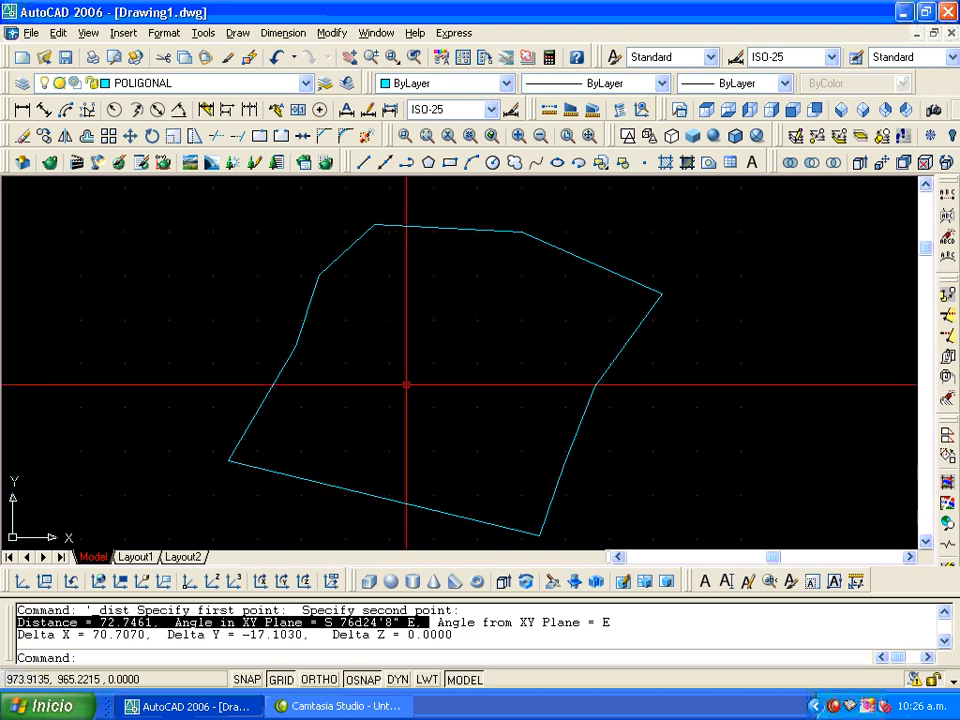
key("Escape")
key("Escape")
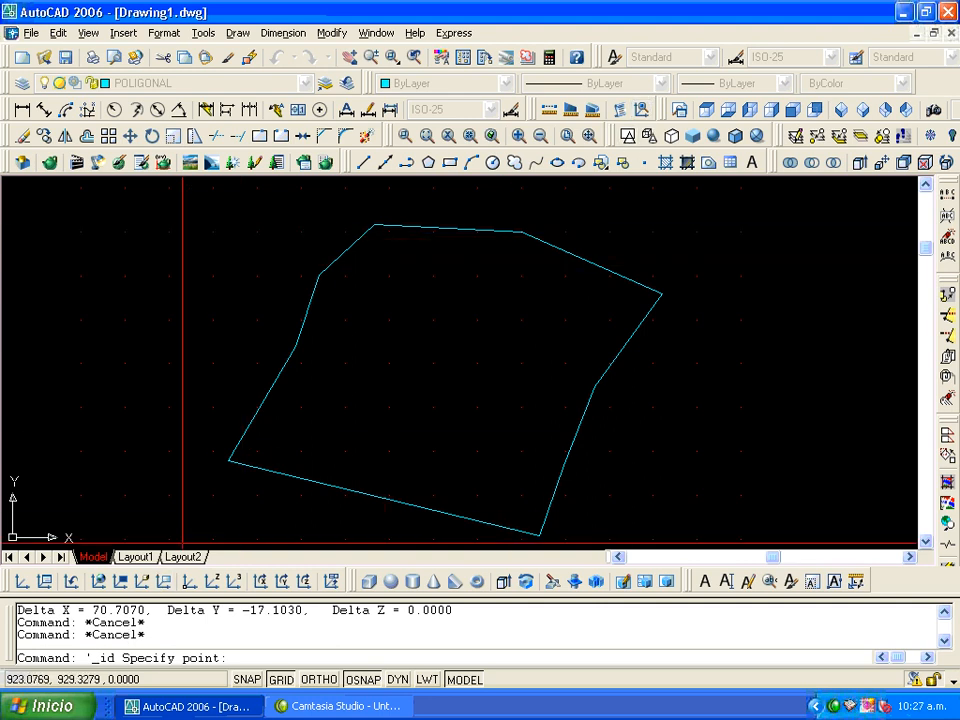
- Identify the coordinates of the two vertices at the ends of the polygon's upper edge, the right one first
left_click(521, 231)
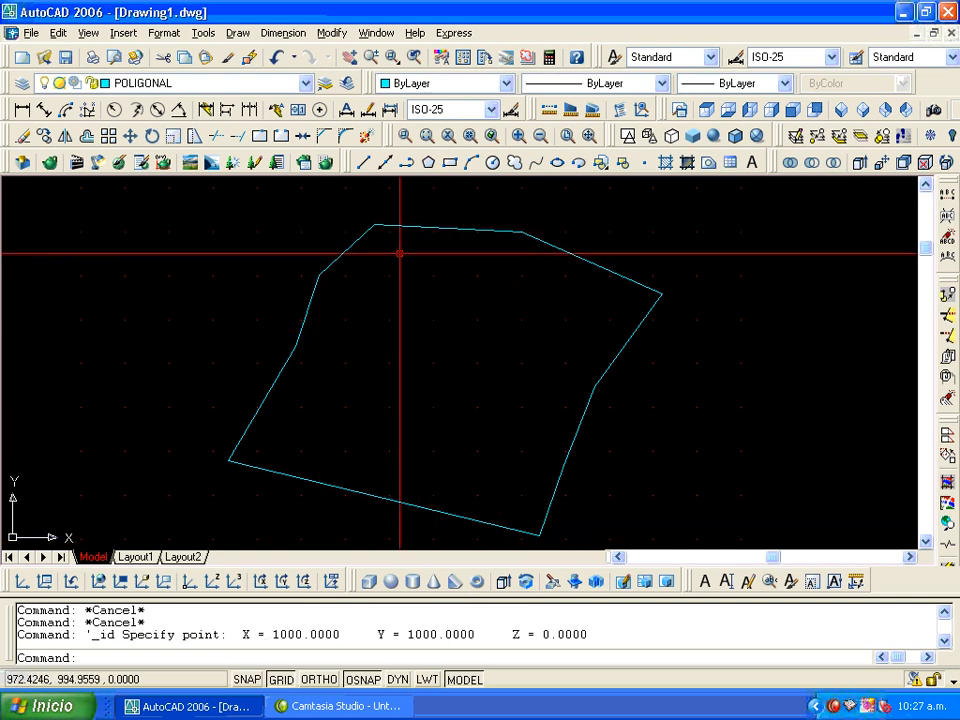
key("Return")
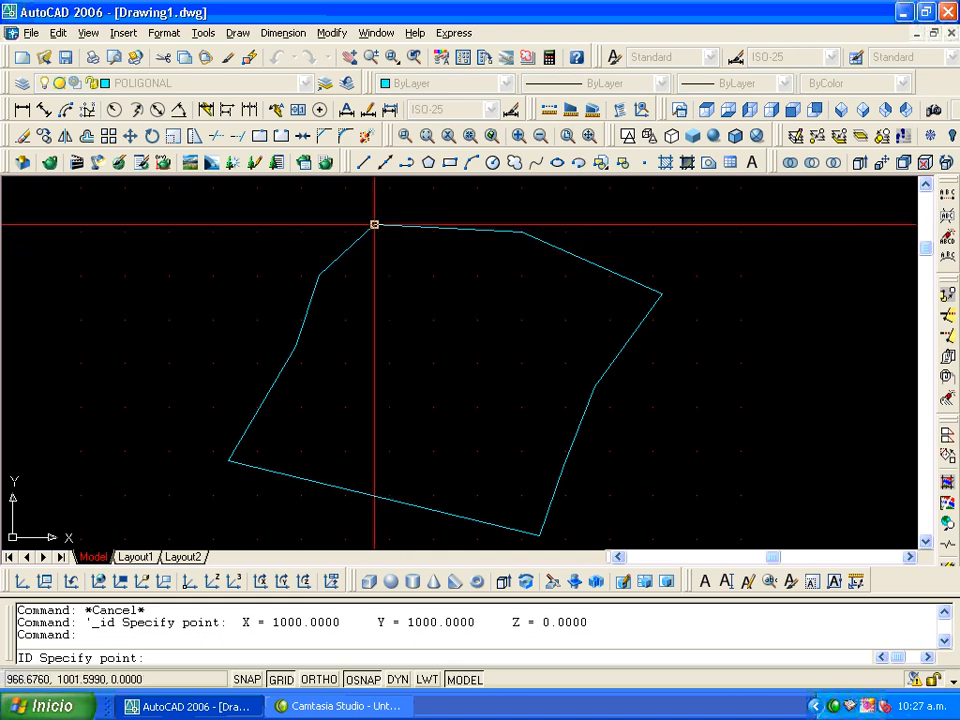
left_click(374, 224)
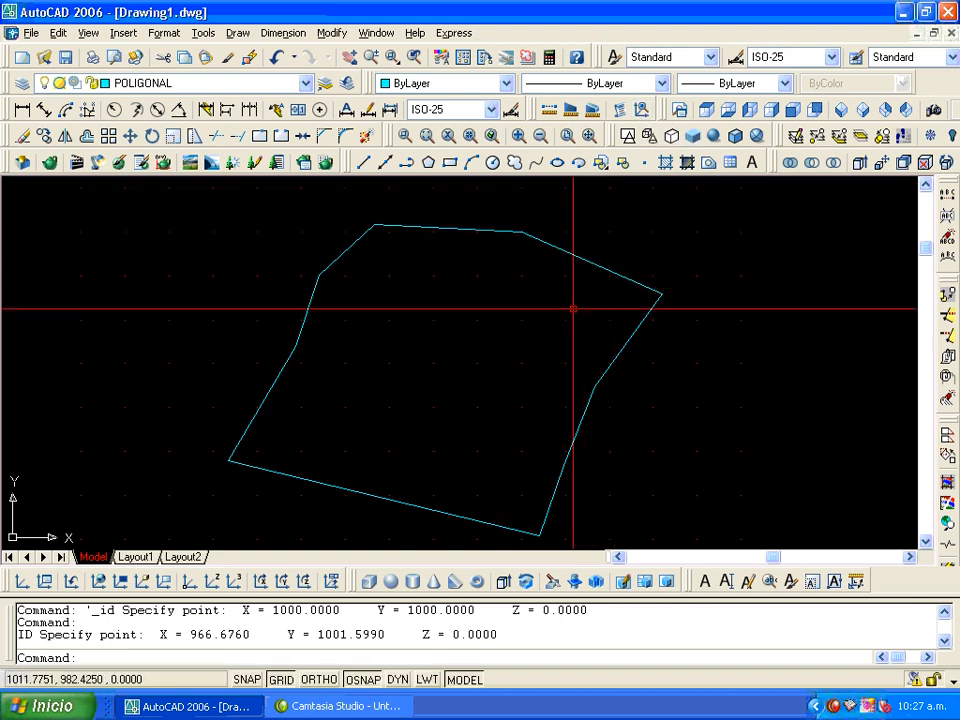
scroll(512, 289, "down", 4)
scroll(514, 289, "up", 8)
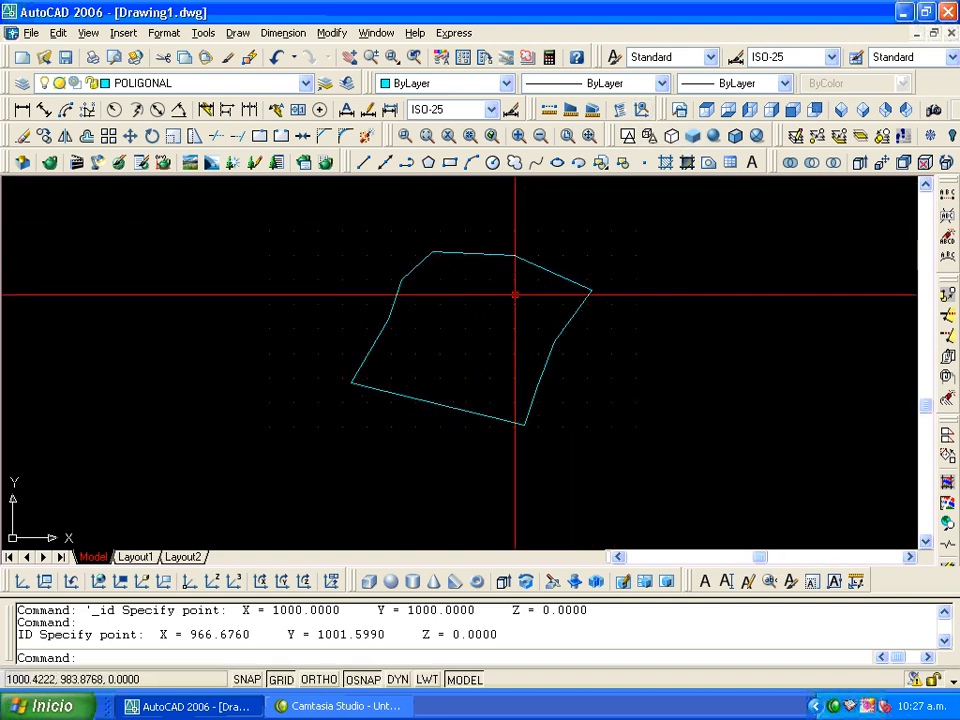
- Examine the polygon at different magnifications, zooming and panning around its upper edge and the vertex at that edge's right end
scroll(516, 288, "up", 3)
scroll(516, 288, "down", 5)
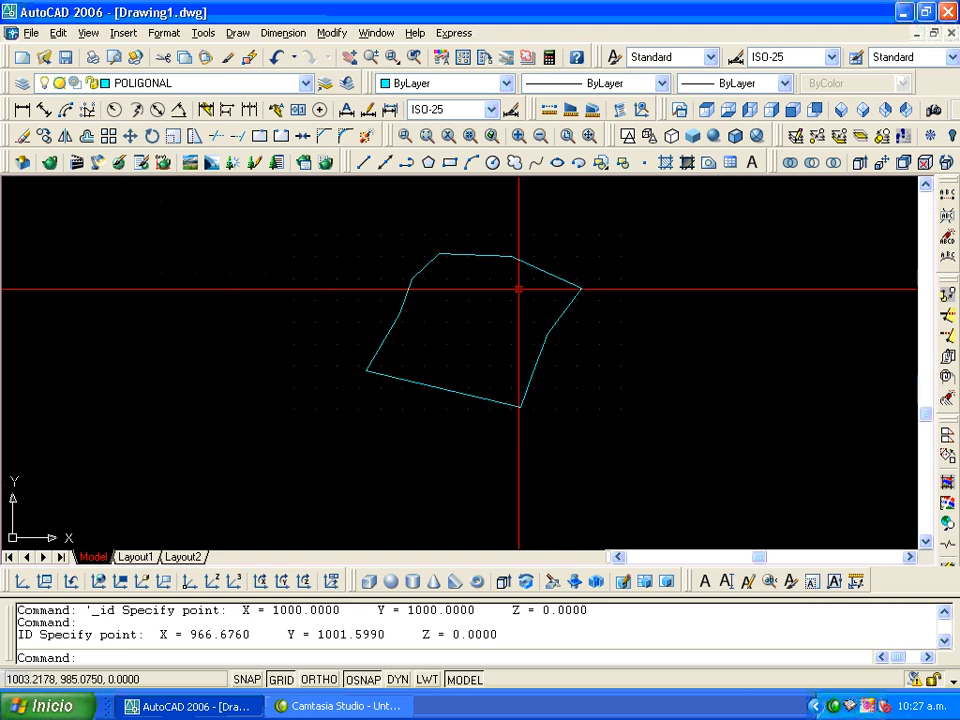
scroll(519, 290, "up", 4)
scroll(520, 290, "up", 2)
scroll(518, 292, "down", 8)
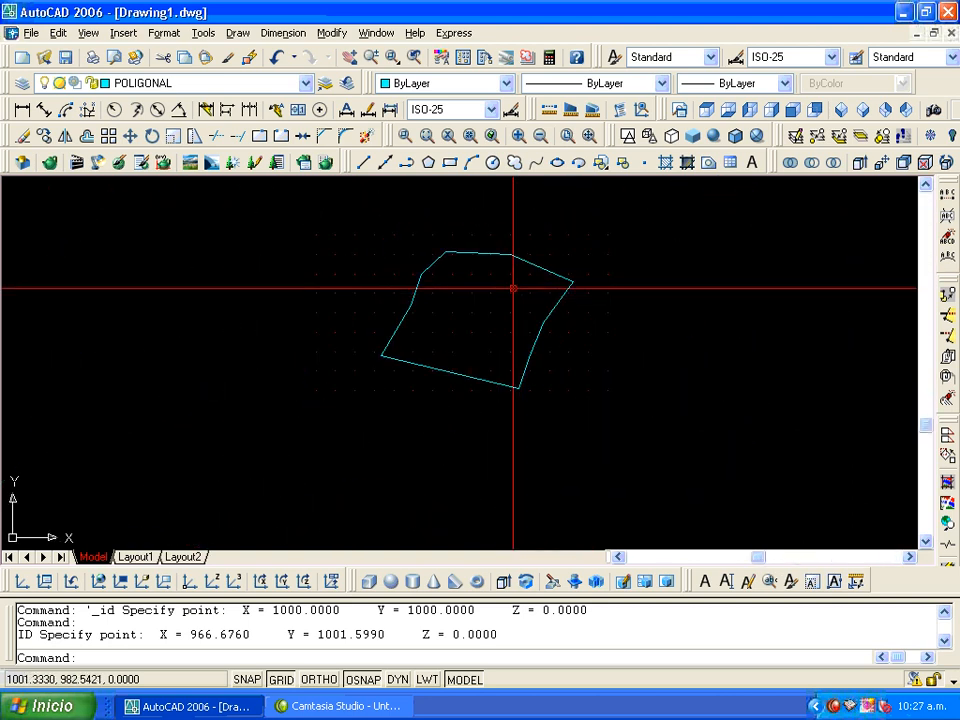
mouse_move(513, 291)
middle_mouse_down()
mouse_move(326, 298)
mouse_move(437, 364)
mouse_move(619, 302)
mouse_move(533, 389)
mouse_move(321, 324)
mouse_move(407, 274)
mouse_move(493, 334)
mouse_move(426, 333)
middle_mouse_up()
scroll(426, 331, "up", 2)
scroll(403, 302, "up", 3)
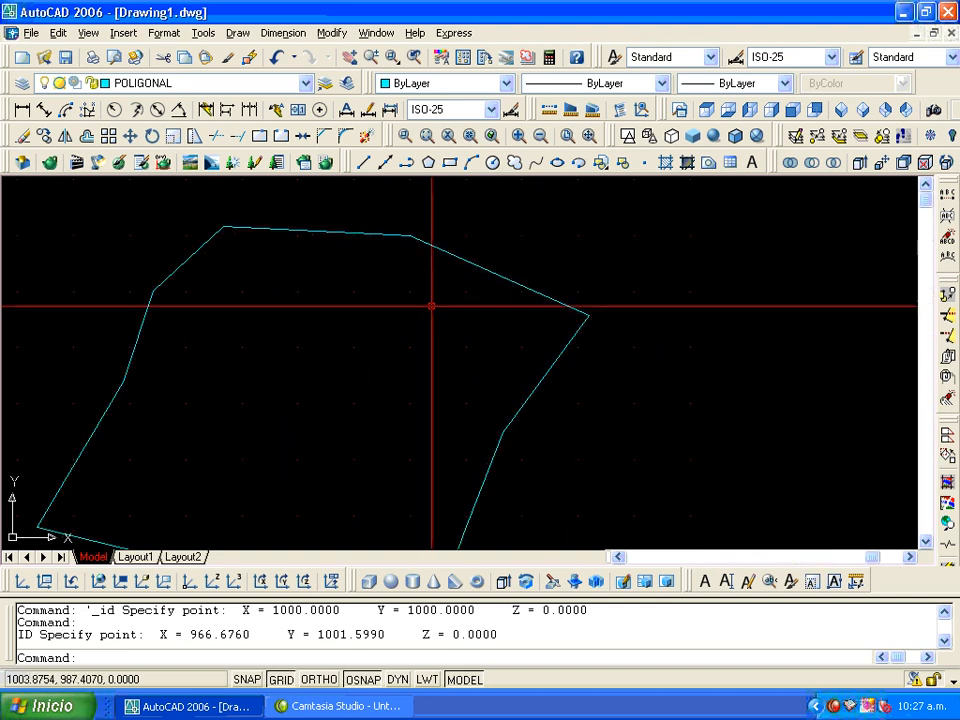
mouse_move(403, 253)
middle_mouse_down()
mouse_move(405, 341)
mouse_move(365, 350)
mouse_move(469, 347)
mouse_move(538, 294)
mouse_move(470, 349)
mouse_move(458, 307)
middle_mouse_up()
scroll(416, 322, "up", 8)
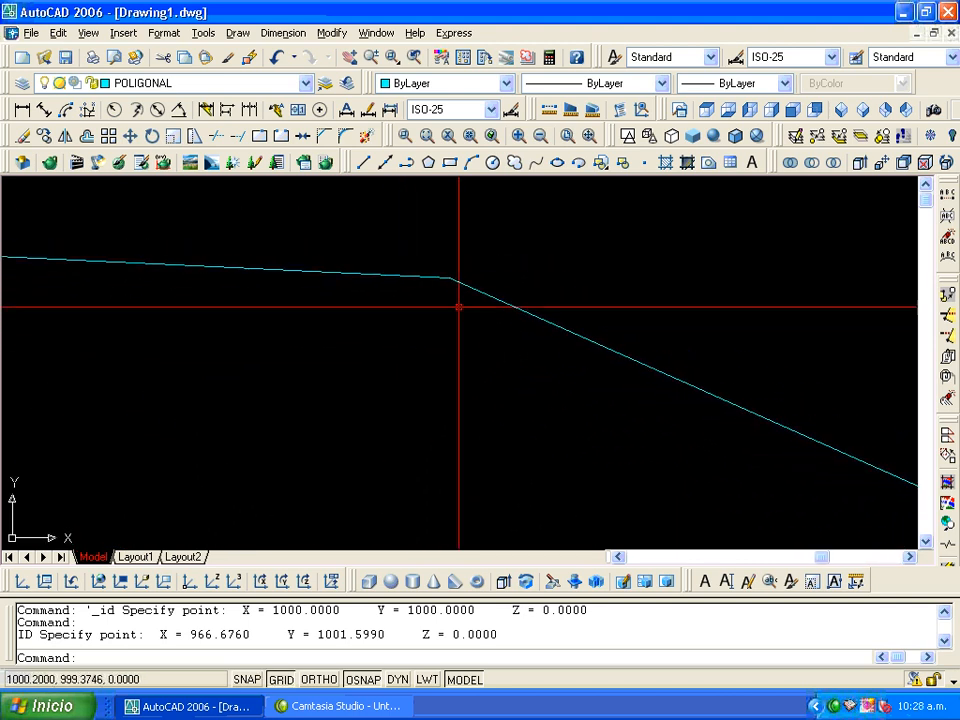
scroll(458, 307, "down", 8)
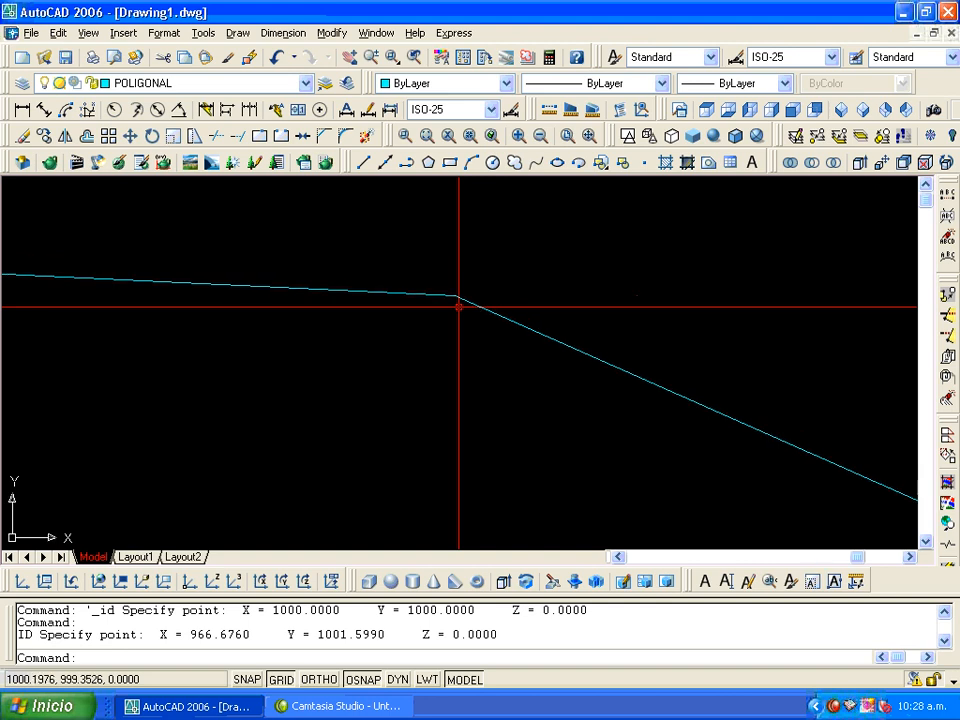
middle_click_drag(450, 311, 469, 342)
scroll(465, 294, "up", 3)
key("F7")
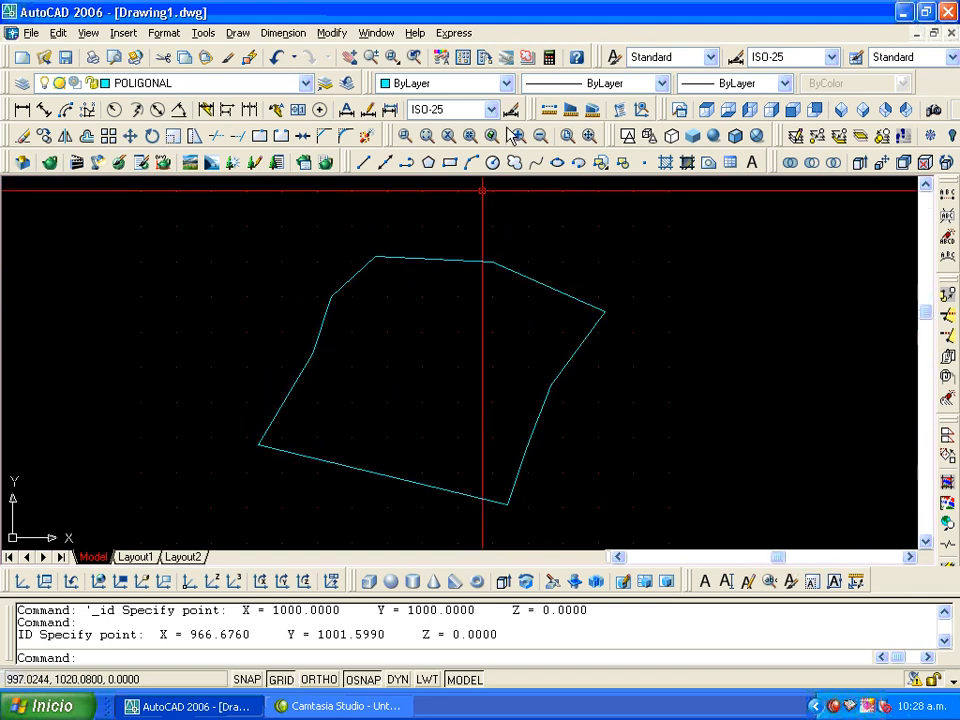
- View the polygon with 2x zoom in, 0.5x zoom out, Zoom All and Zoom Extents, ending on Zoom All
left_click(519, 136)
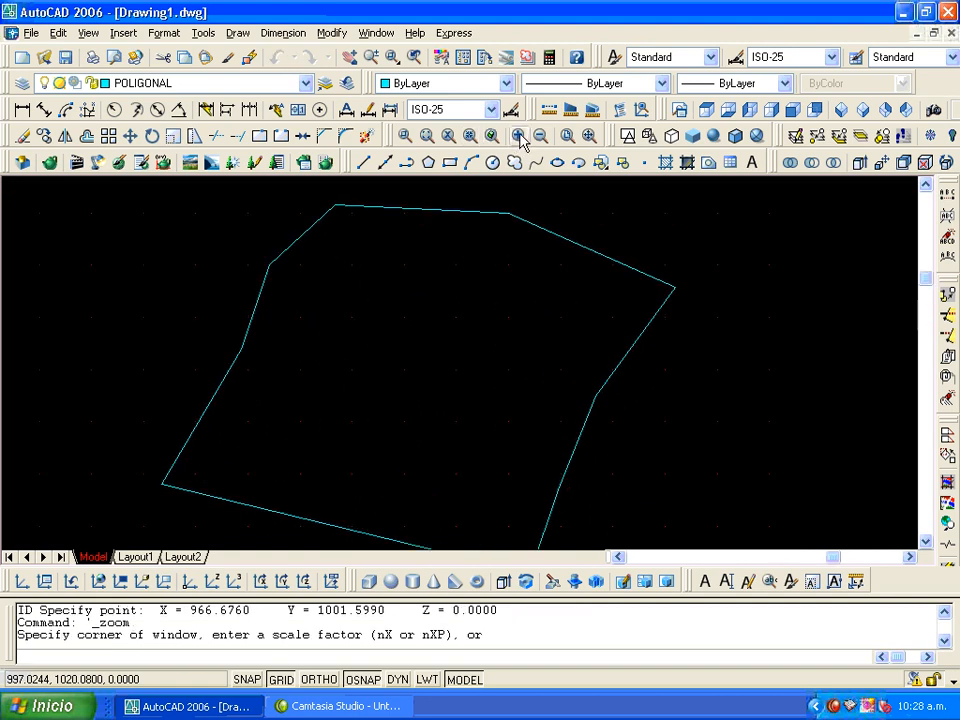
left_click(519, 136)
left_click(540, 136)
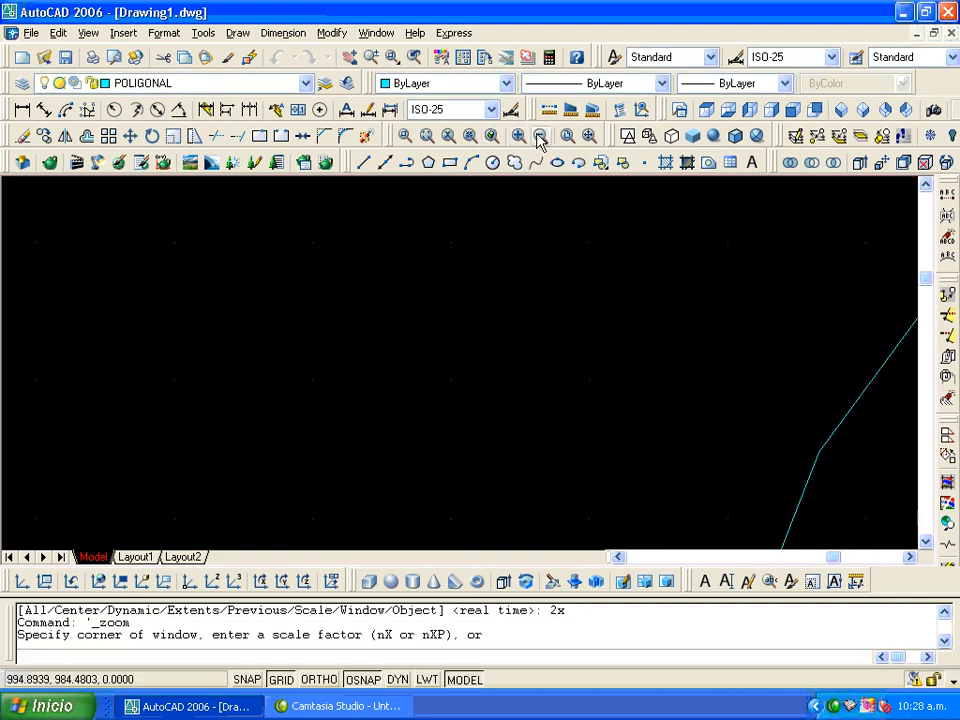
left_click(540, 136)
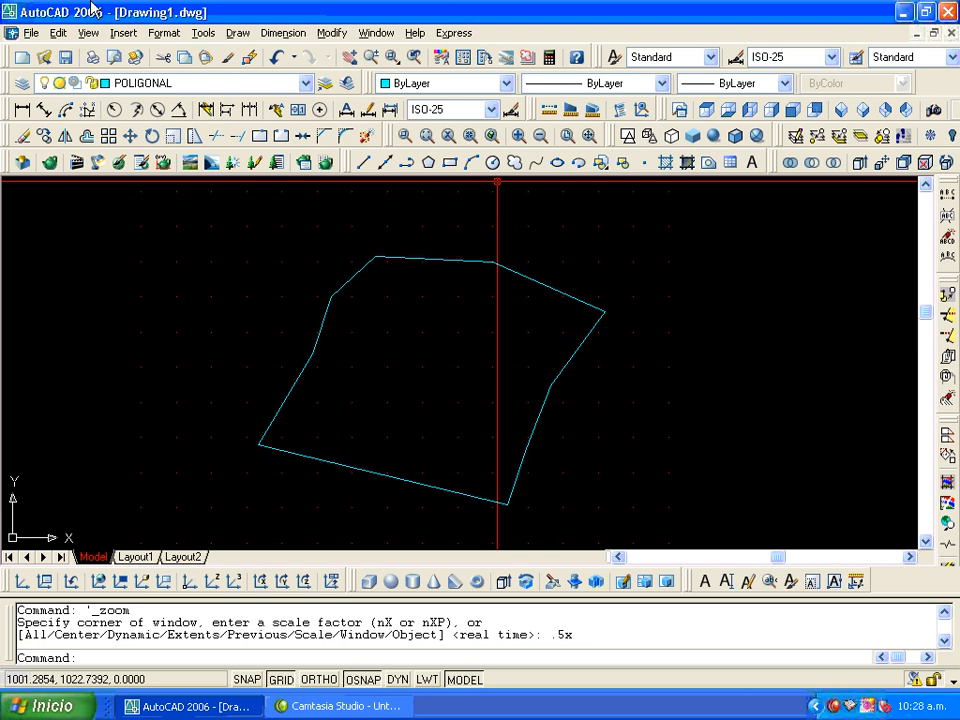
left_click(567, 136)
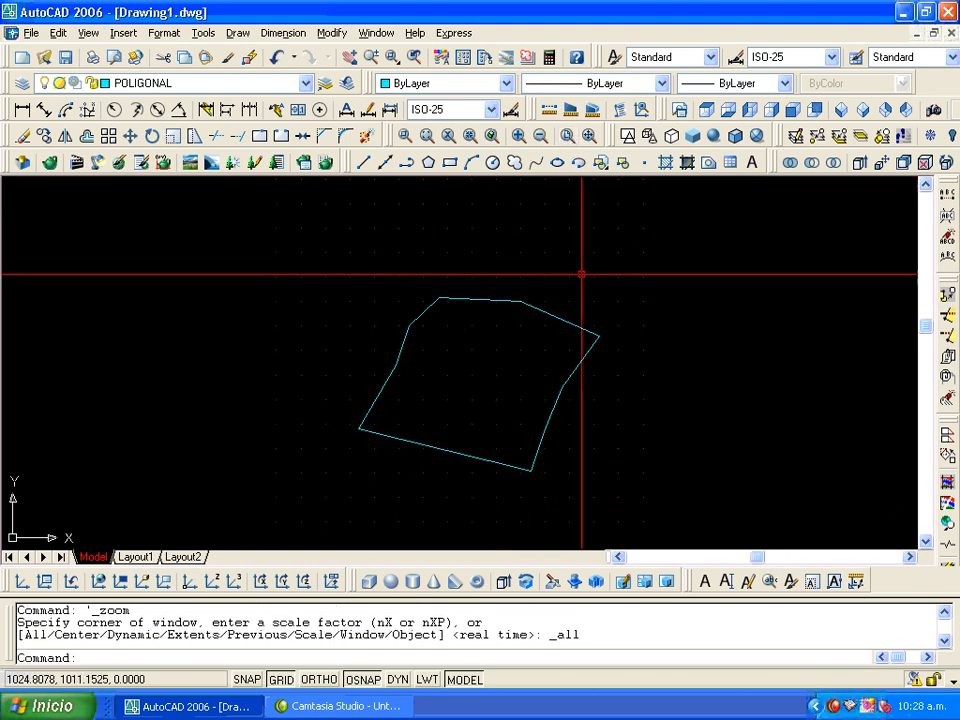
left_click(589, 136)
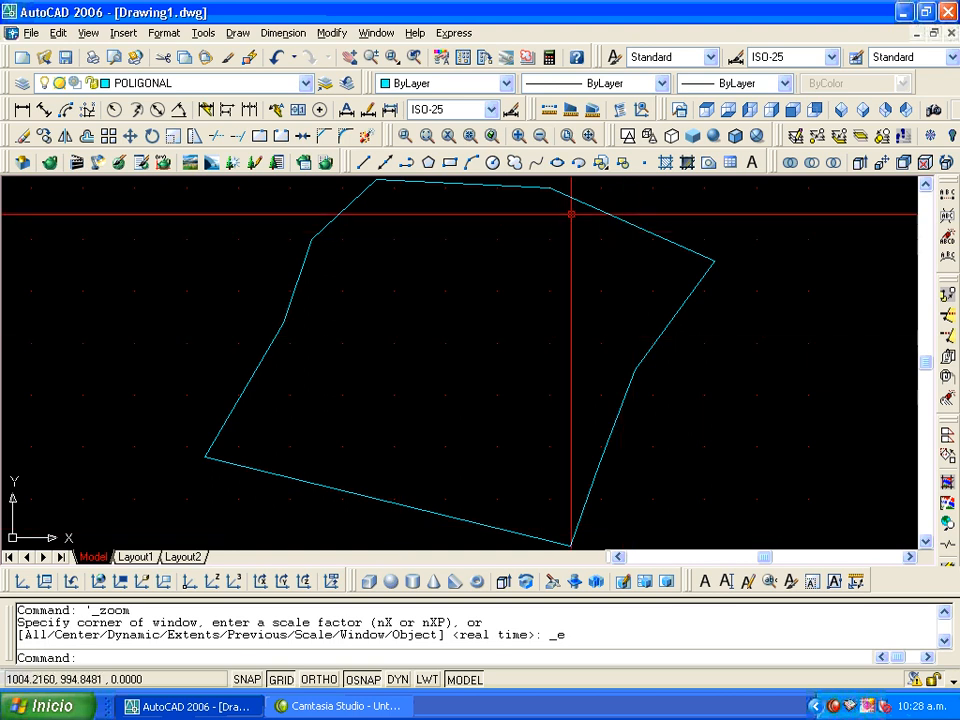
left_click(567, 136)
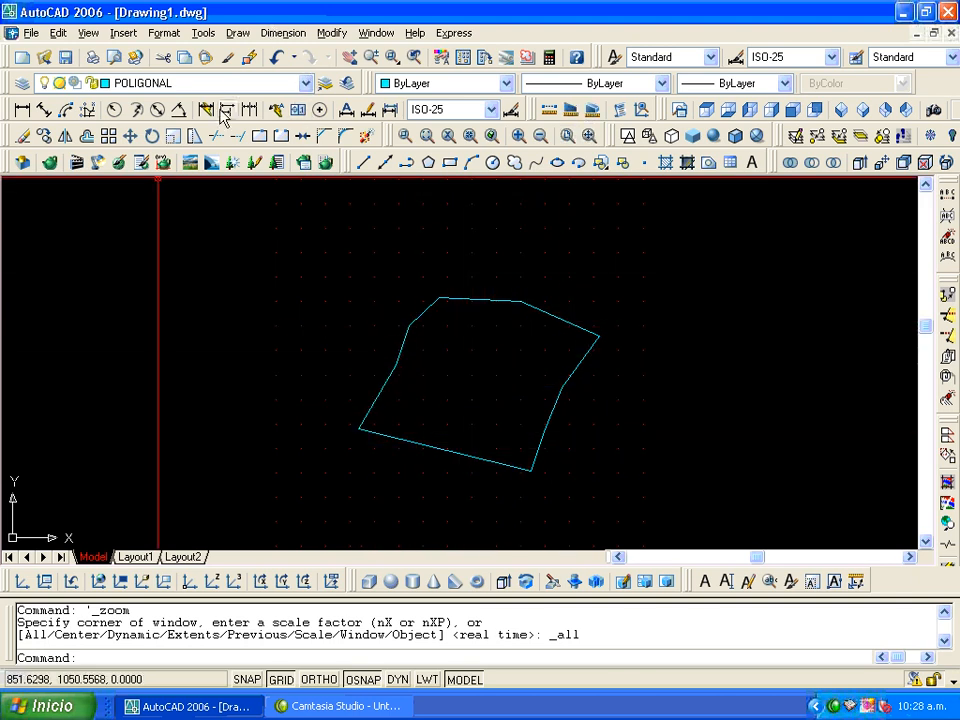
- Set the drawing limits closely around the polygon, from about 925,924 to about 1038,1005, and fit the whole drawing in view
left_click(165, 34)
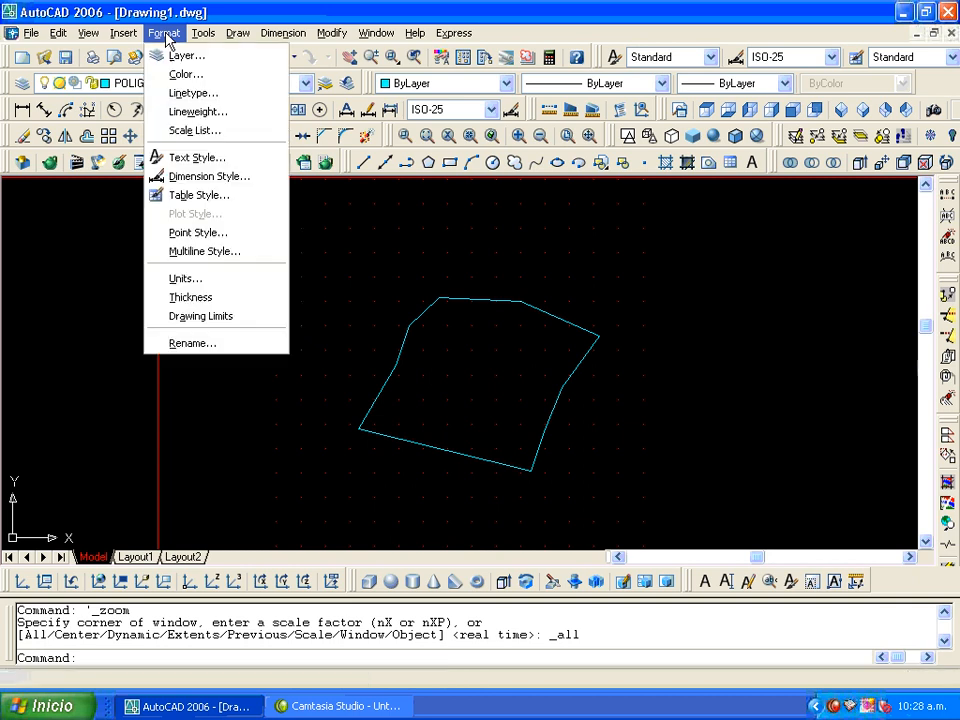
left_click(200, 316)
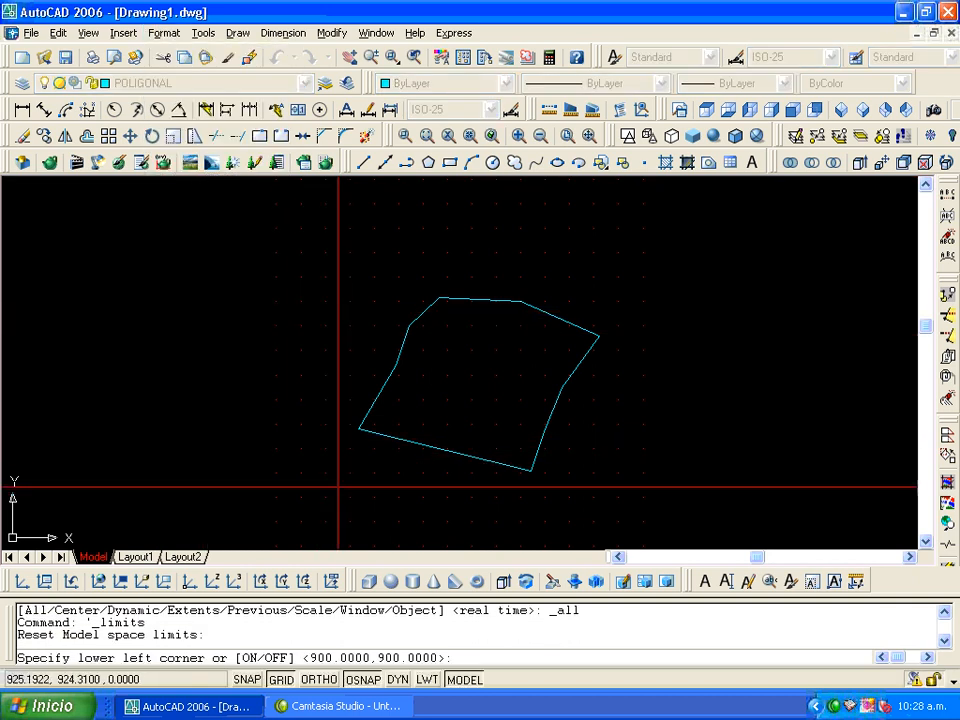
key("Return")
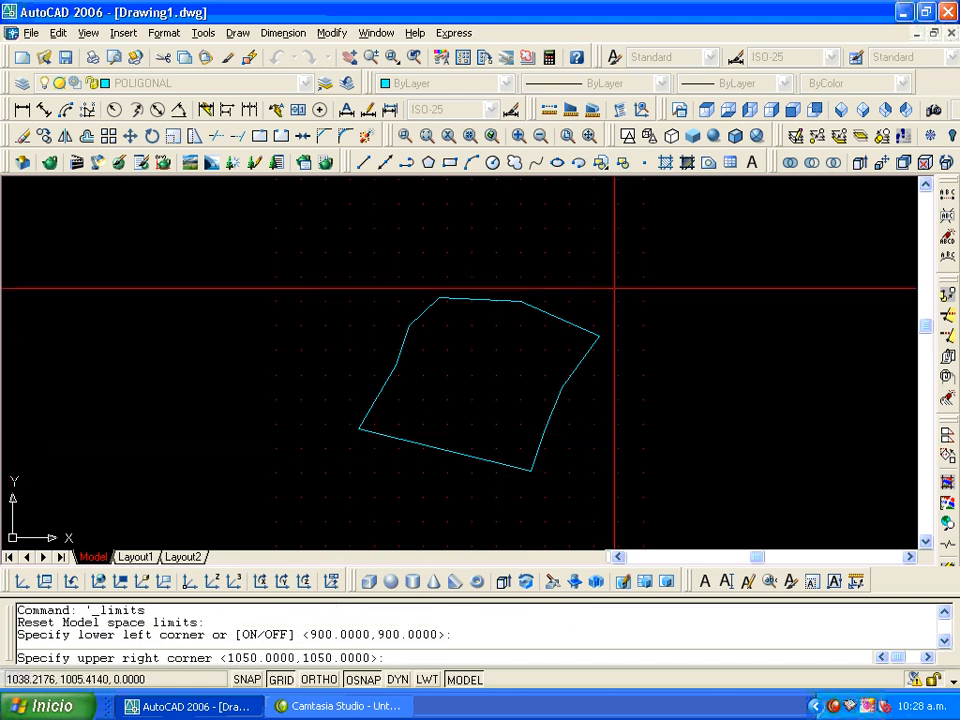
key("Return")
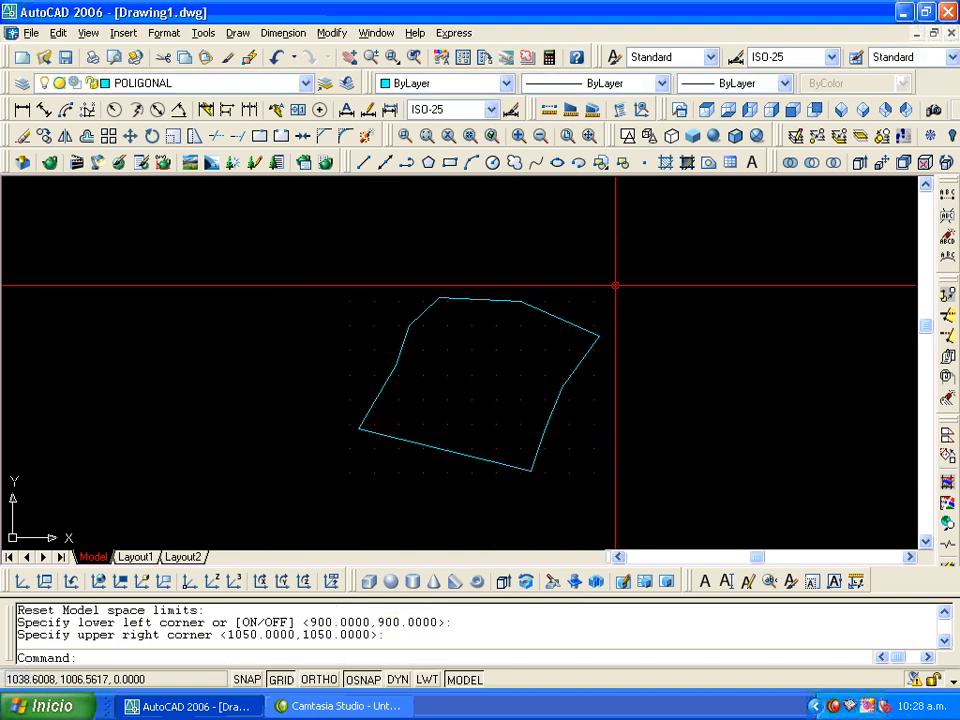
left_click(567, 136)
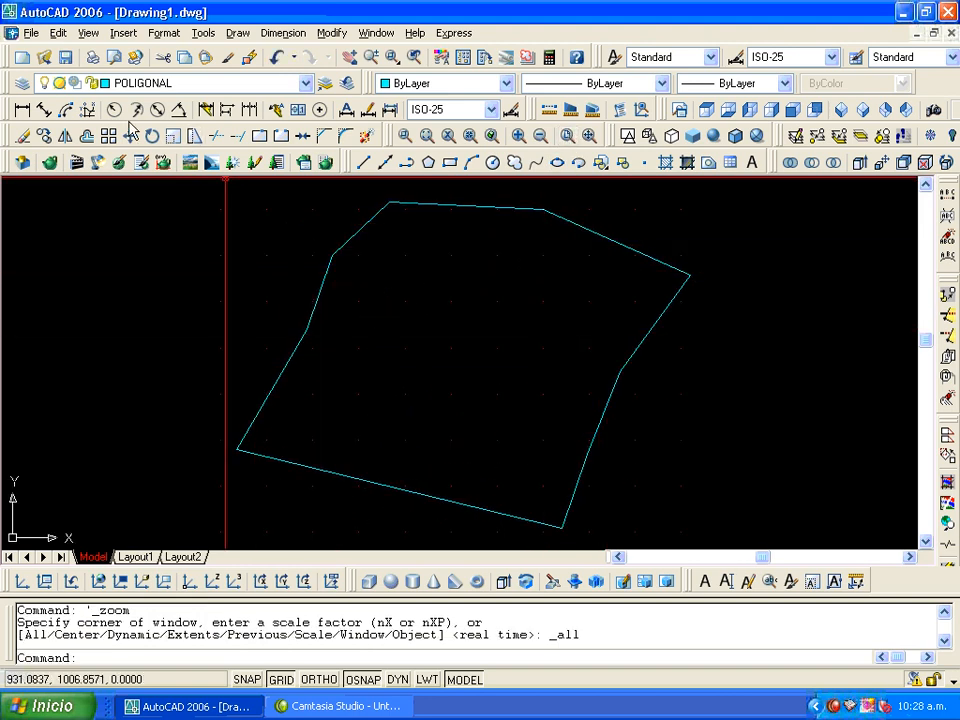
- Start saving the drawing under a new name and choose the Videoclasesdibujotopografico folder on drive F: as the destination
left_click(31, 33)
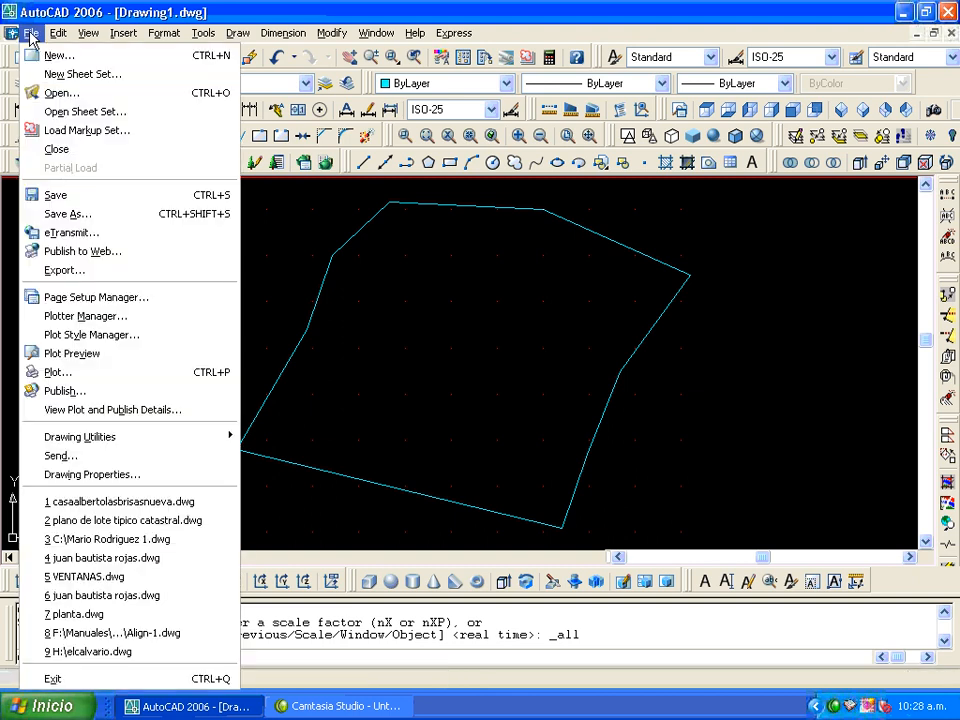
left_click(75, 213)
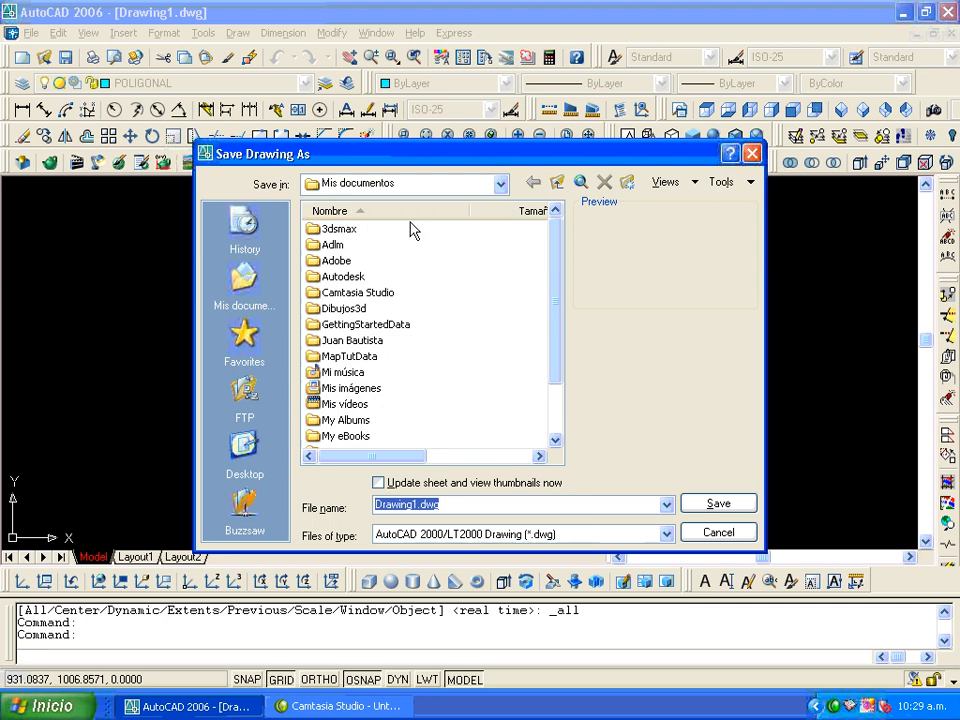
left_click_drag(562, 248, 557, 354)
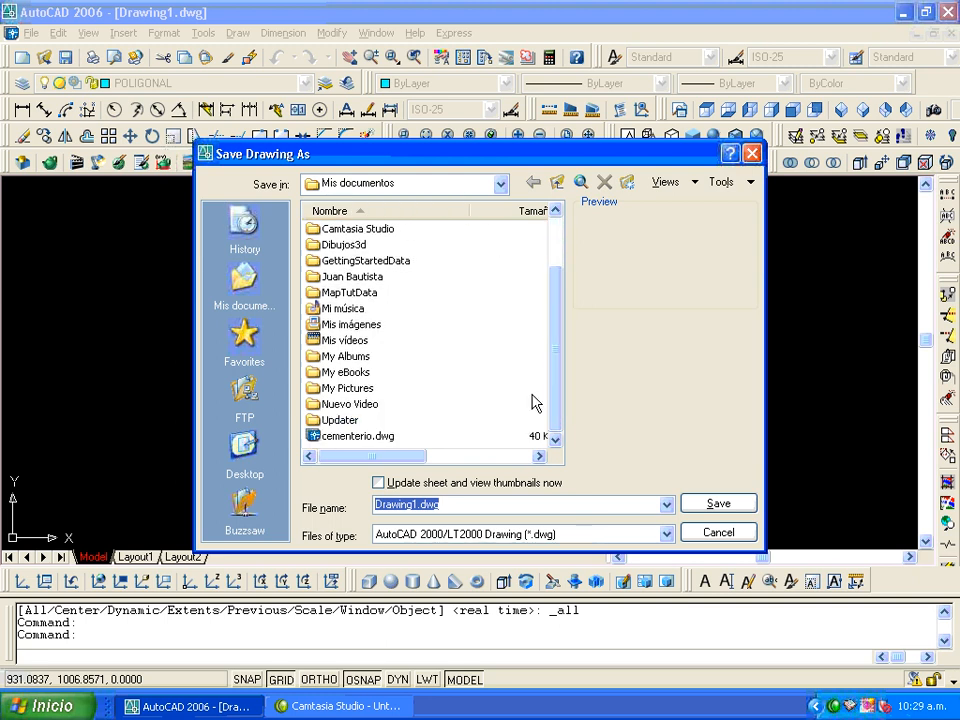
left_click(500, 183)
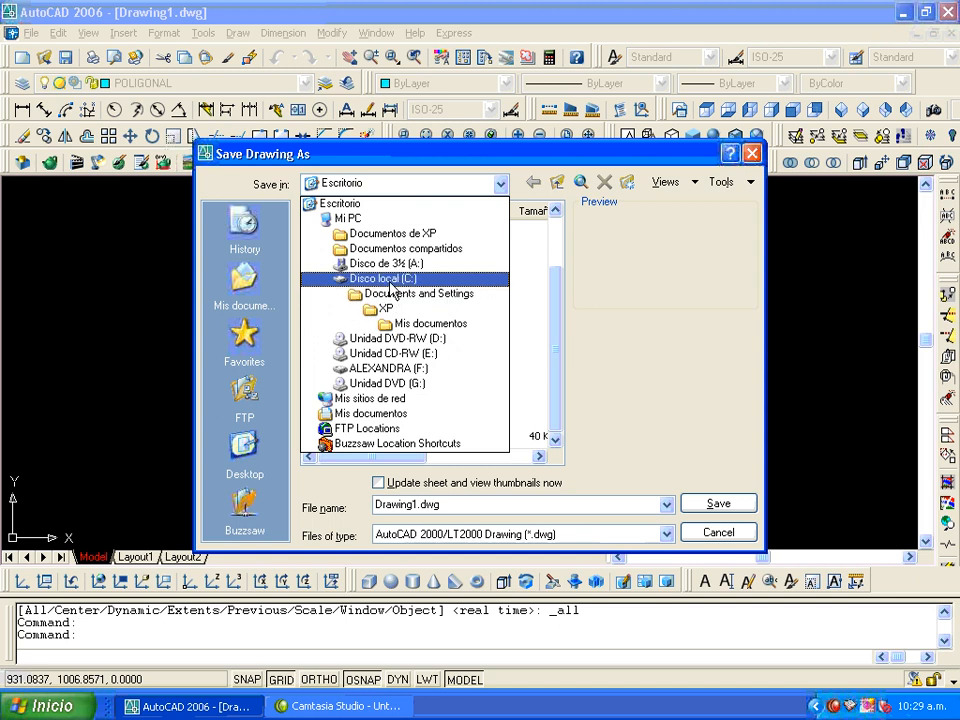
left_click(391, 369)
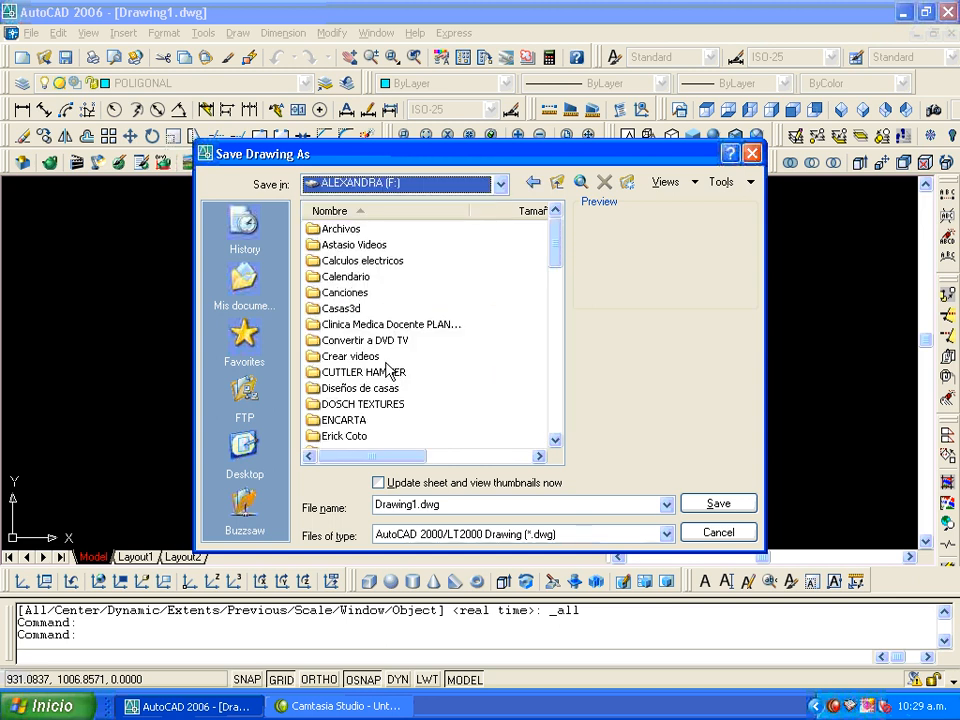
left_click_drag(556, 248, 557, 416)
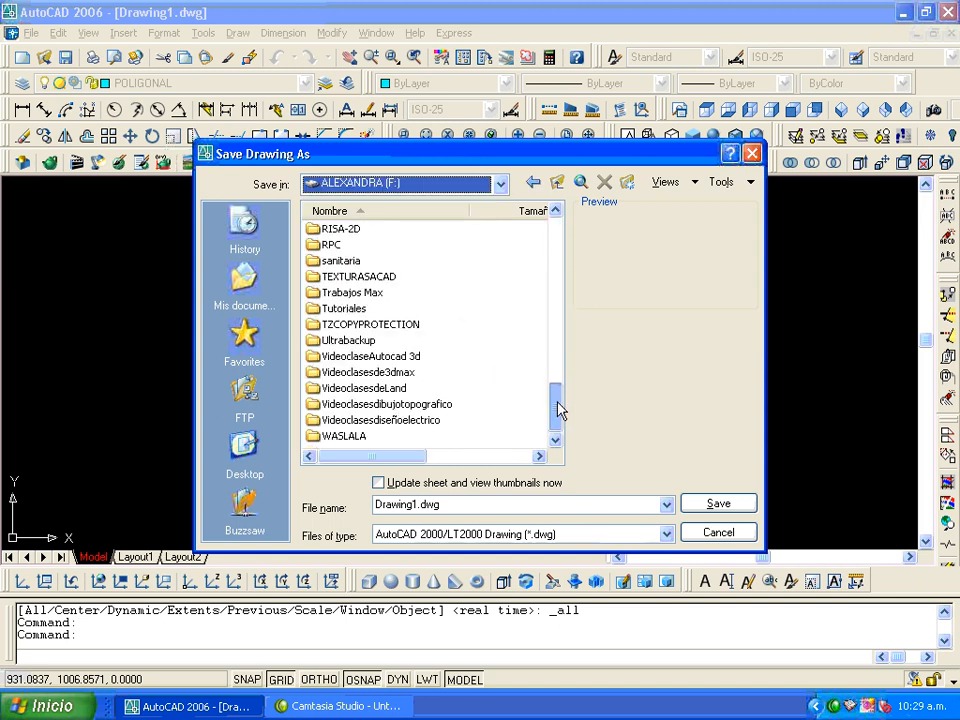
left_click(401, 406)
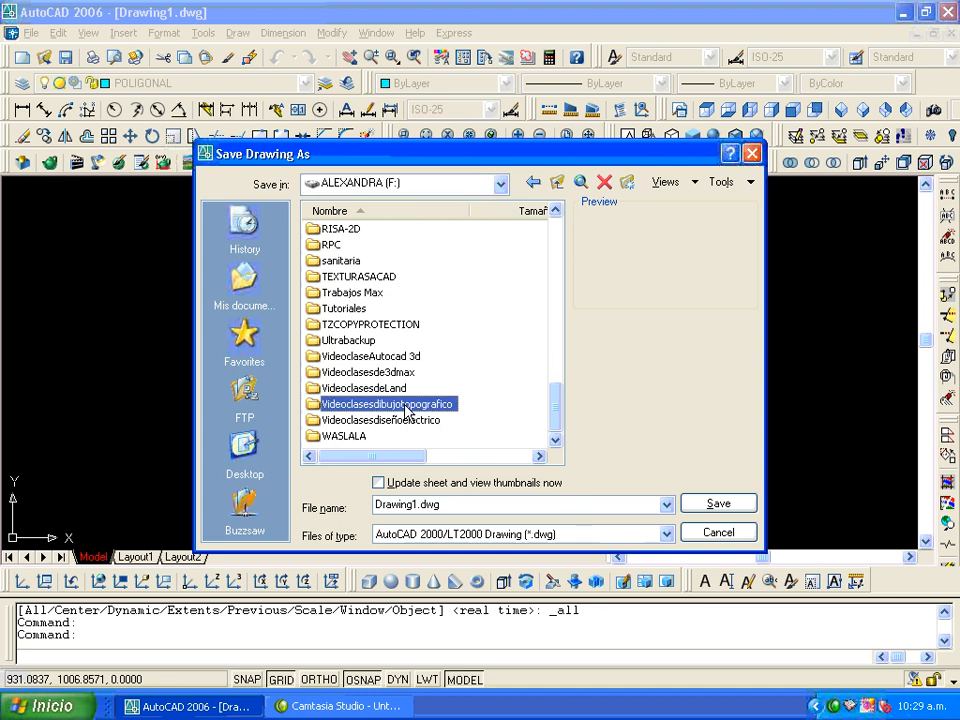
double_click(317, 406)
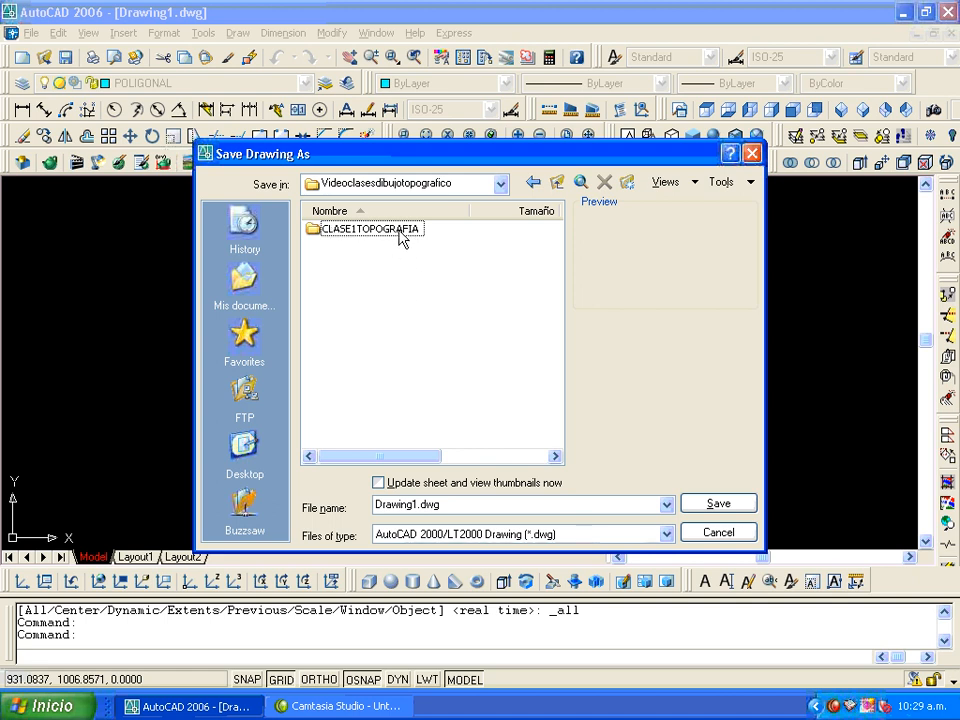
- Name the drawing file CLASES DE TOPOGRAFIA1 and save it
double_click(451, 506)
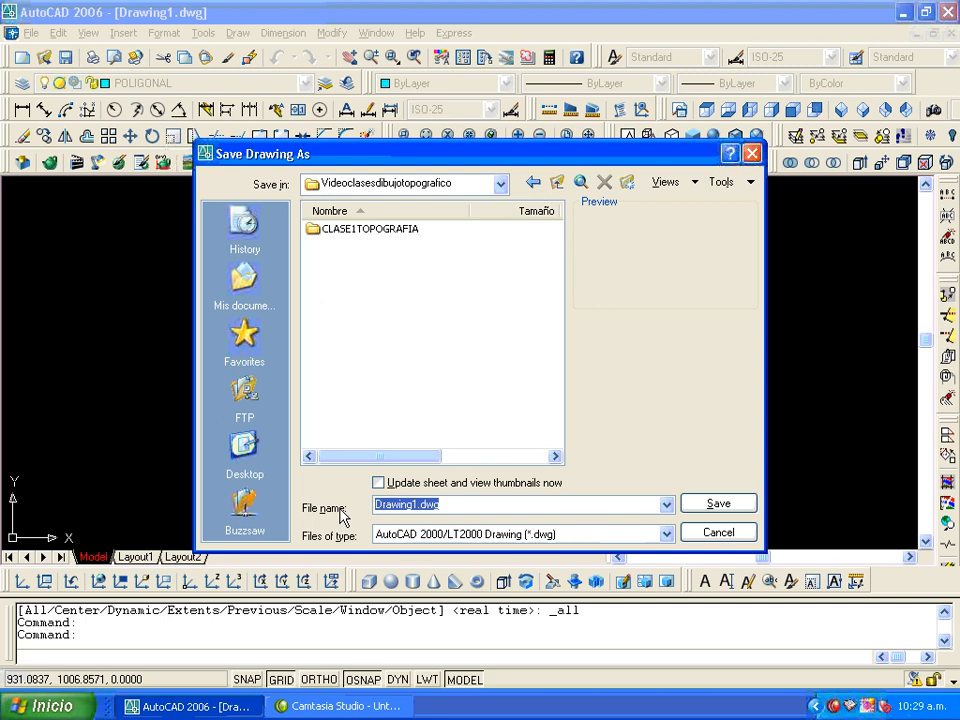
type("CLA")
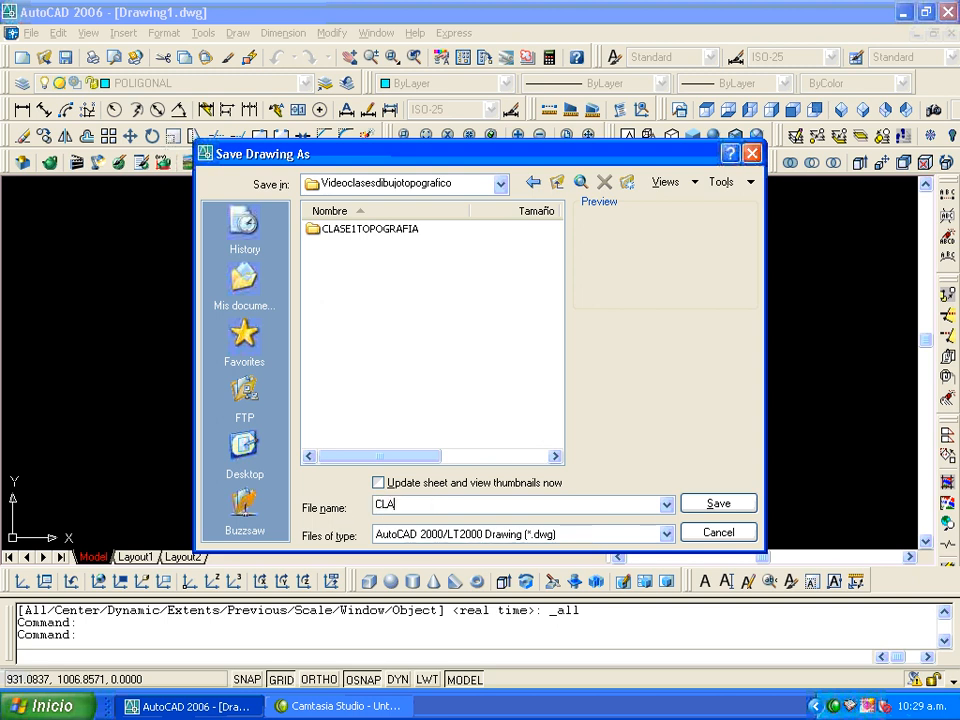
type("SES DE TOPOGRAFIA1")
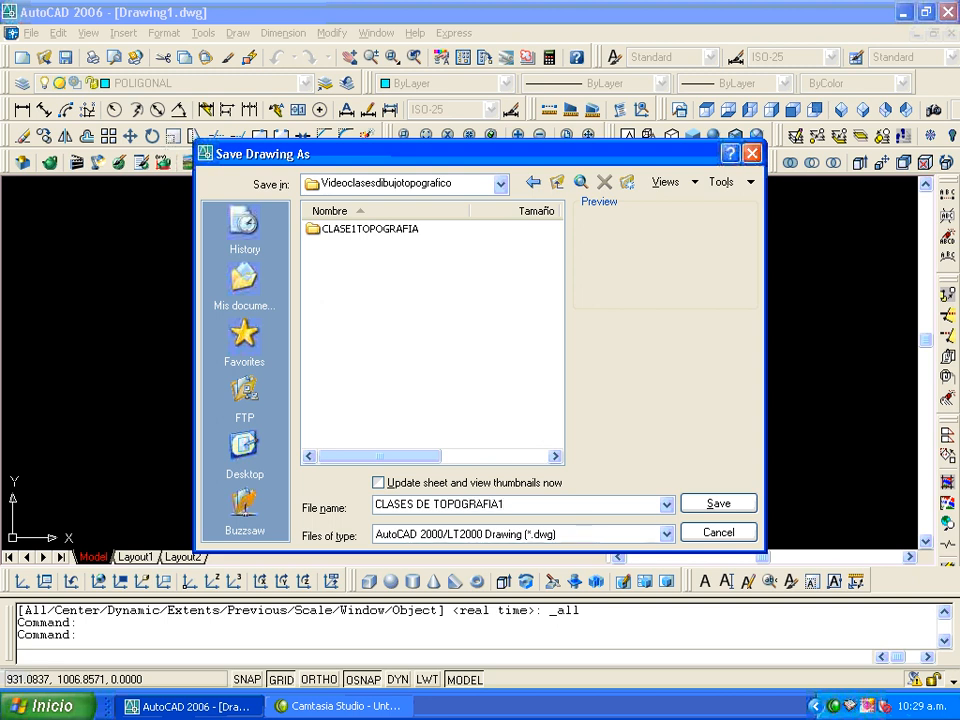
left_click(716, 505)
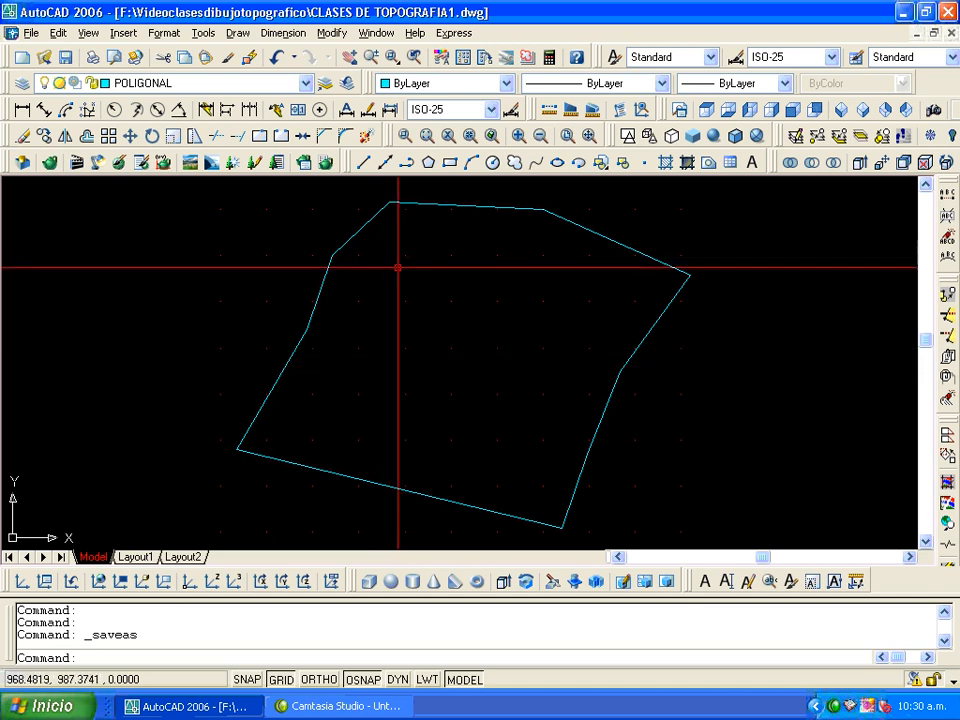
- Check the drawing's length and angle unit settings and close the units dialog with the settings kept
left_click(161, 32)
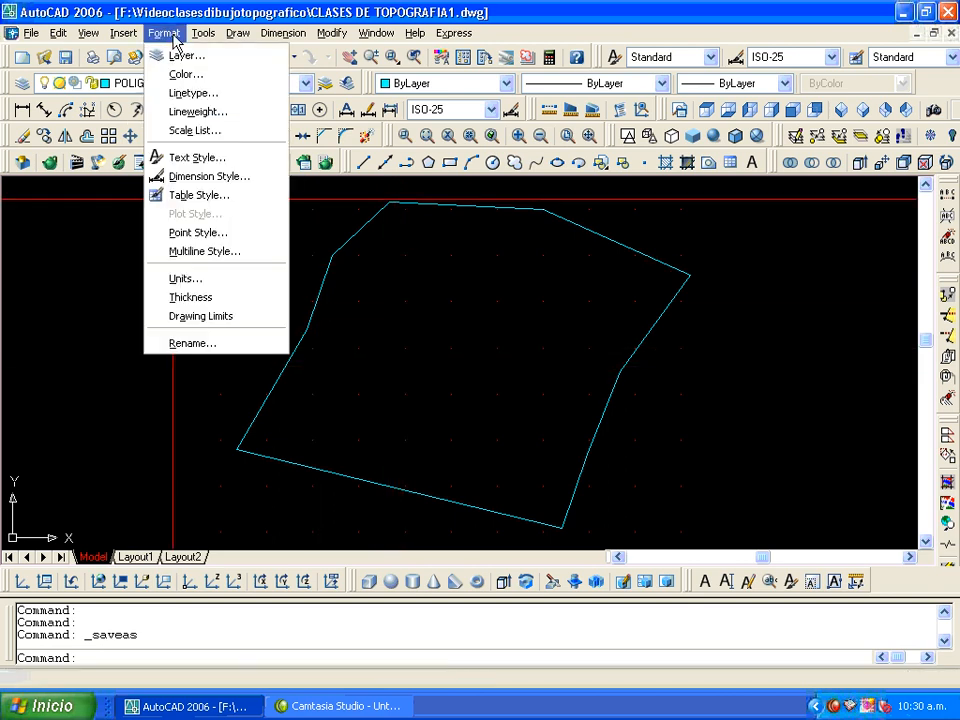
left_click(199, 282)
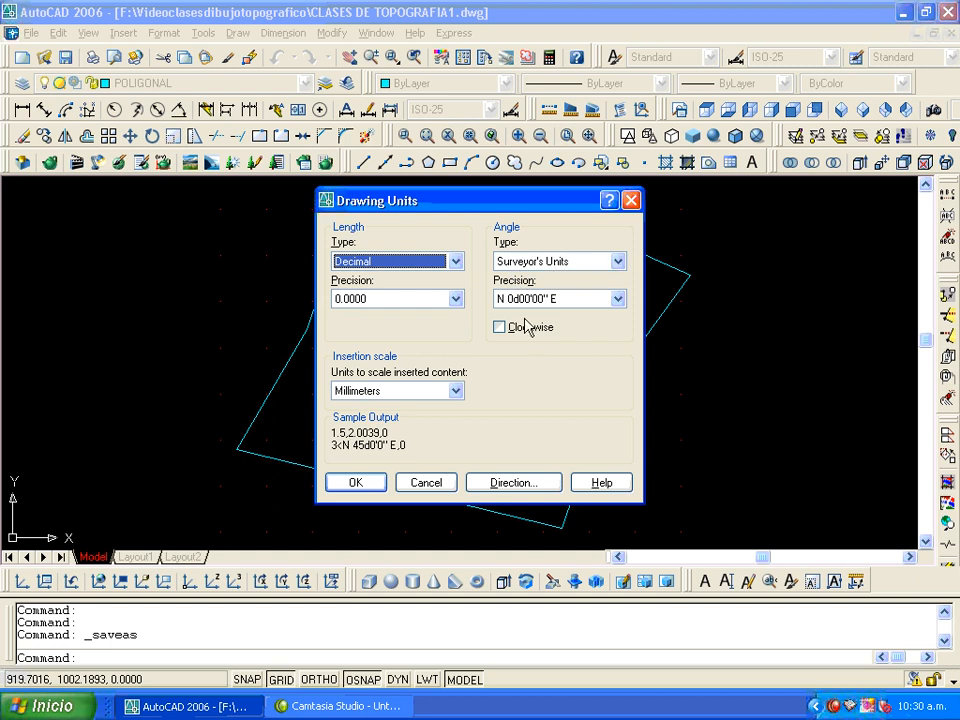
left_click(367, 484)
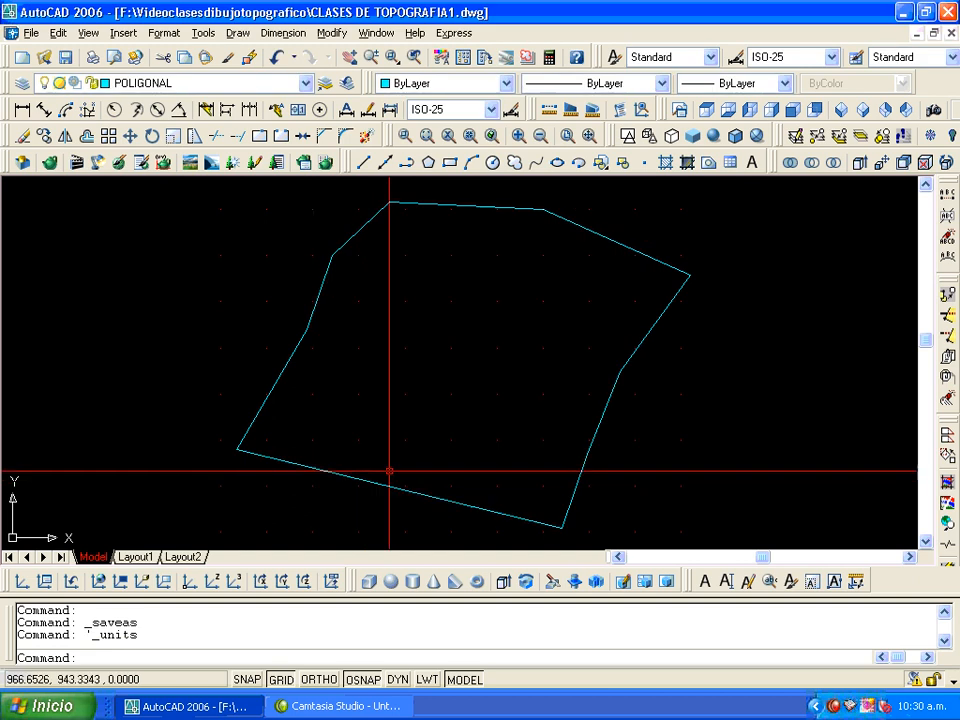
- Pan the view until there is empty drawing space on the polygon's east side, and leave the Pan command
middle_click_drag(528, 359, 242, 356)
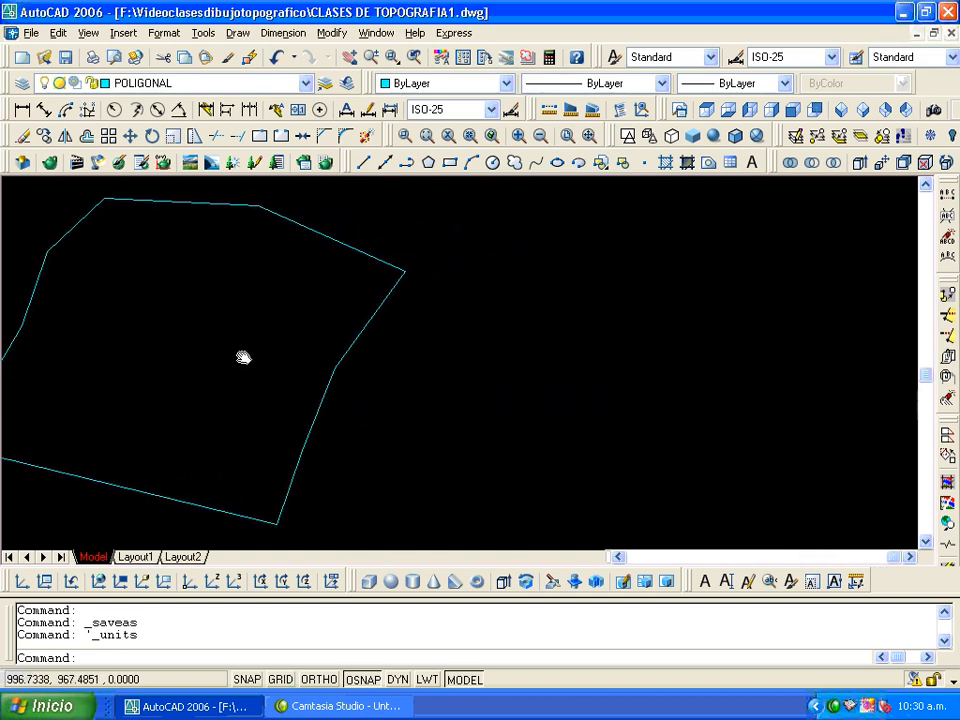
key("F7")
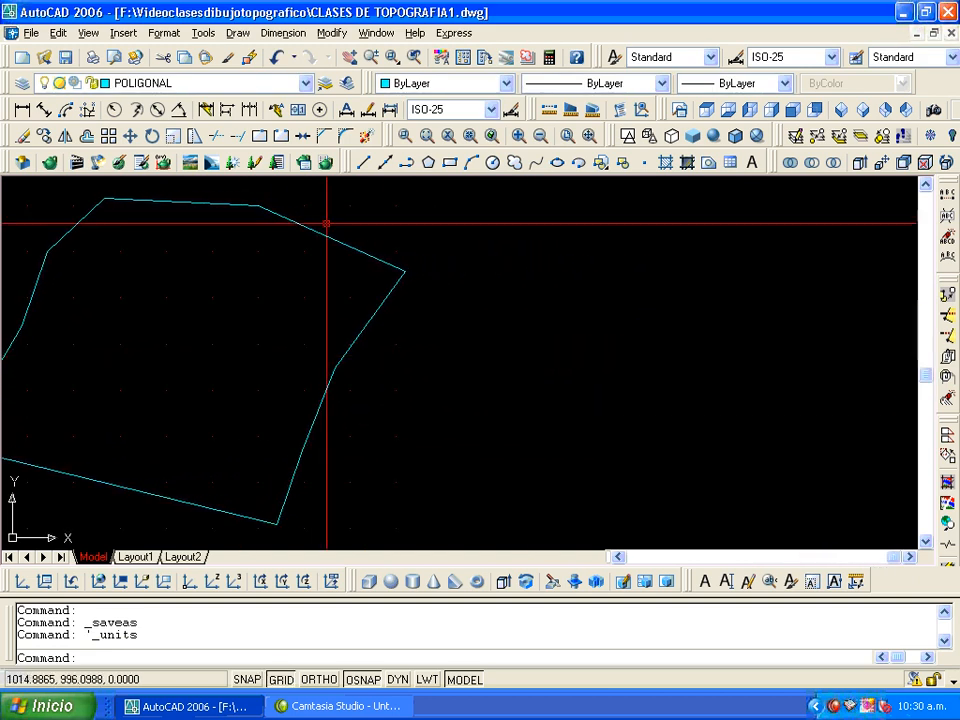
left_click(349, 57)
mouse_move(246, 349)
left_mouse_down()
mouse_move(192, 359)
mouse_move(171, 339)
left_mouse_up()
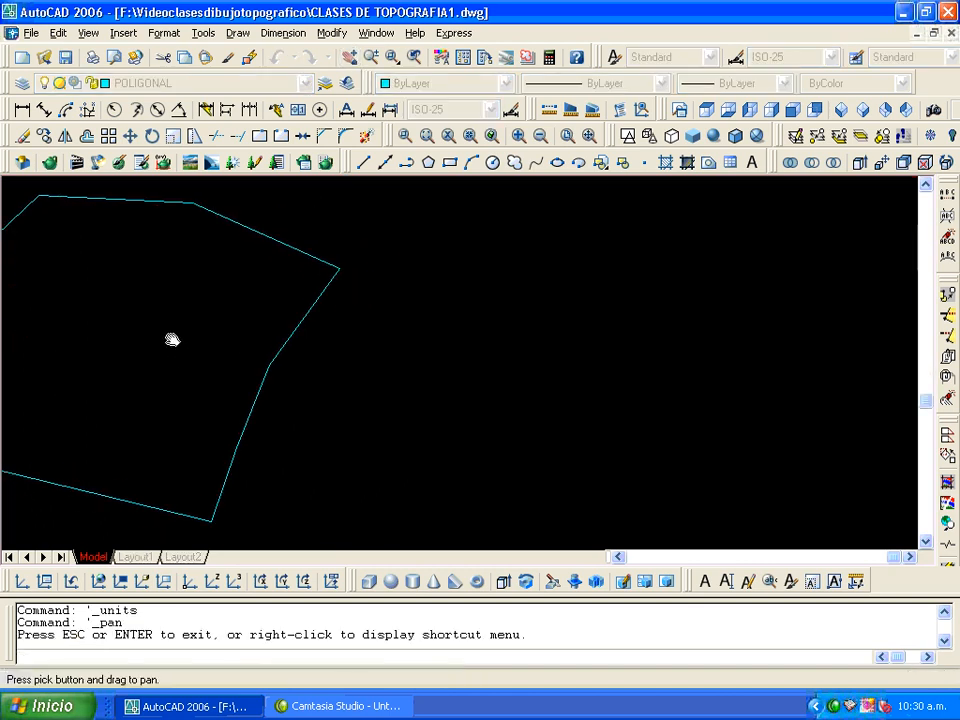
right_click(336, 337)
left_click(363, 343)
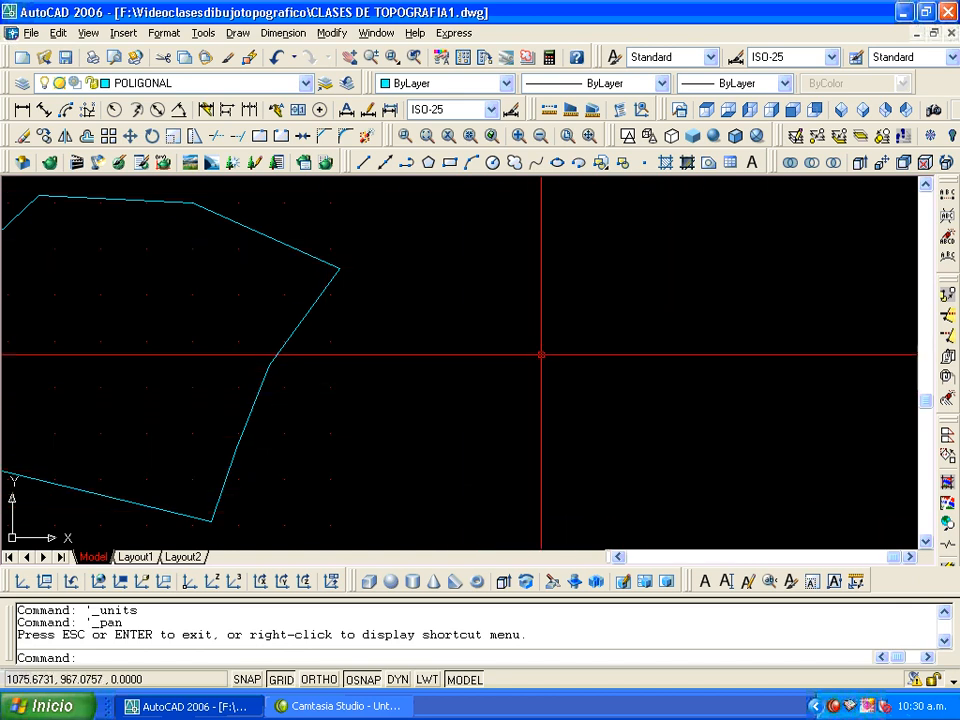
left_click(818, 708)
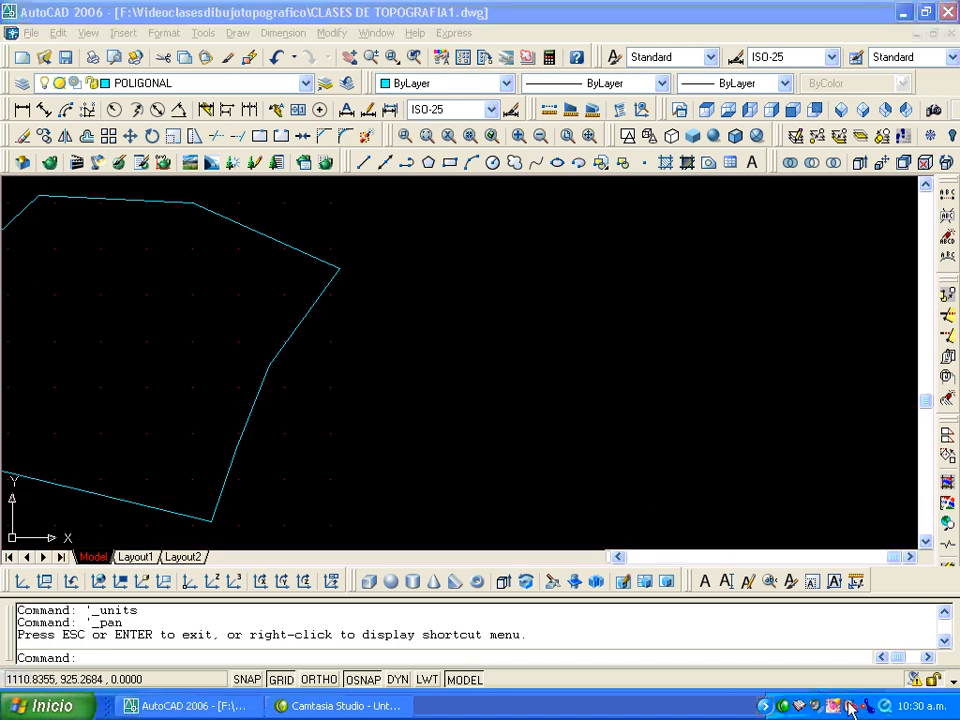
left_click(766, 710)
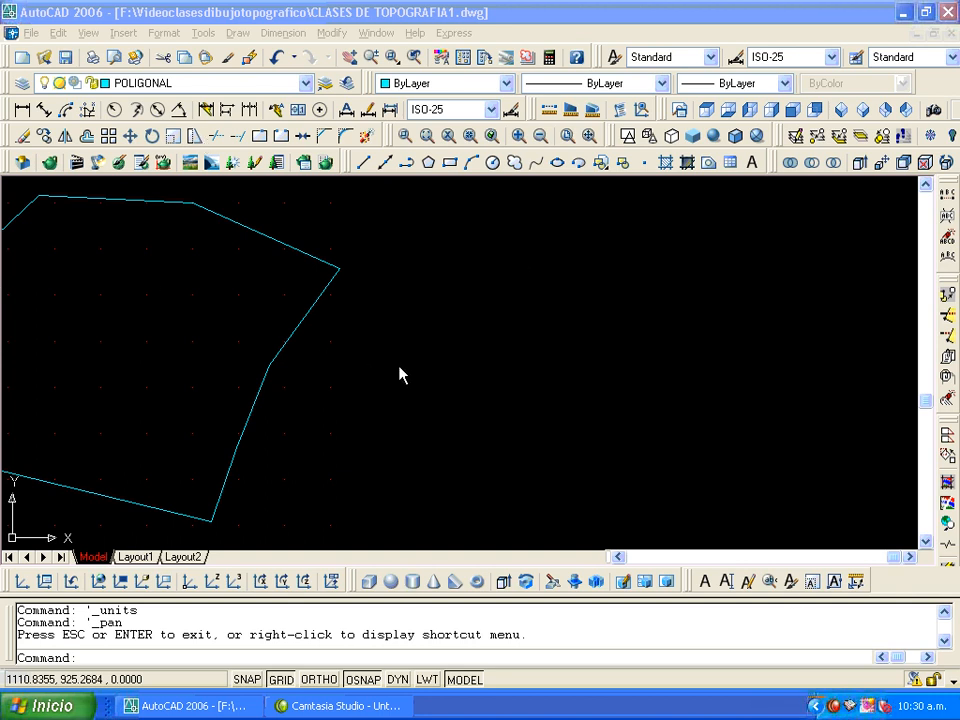
left_click(378, 406)
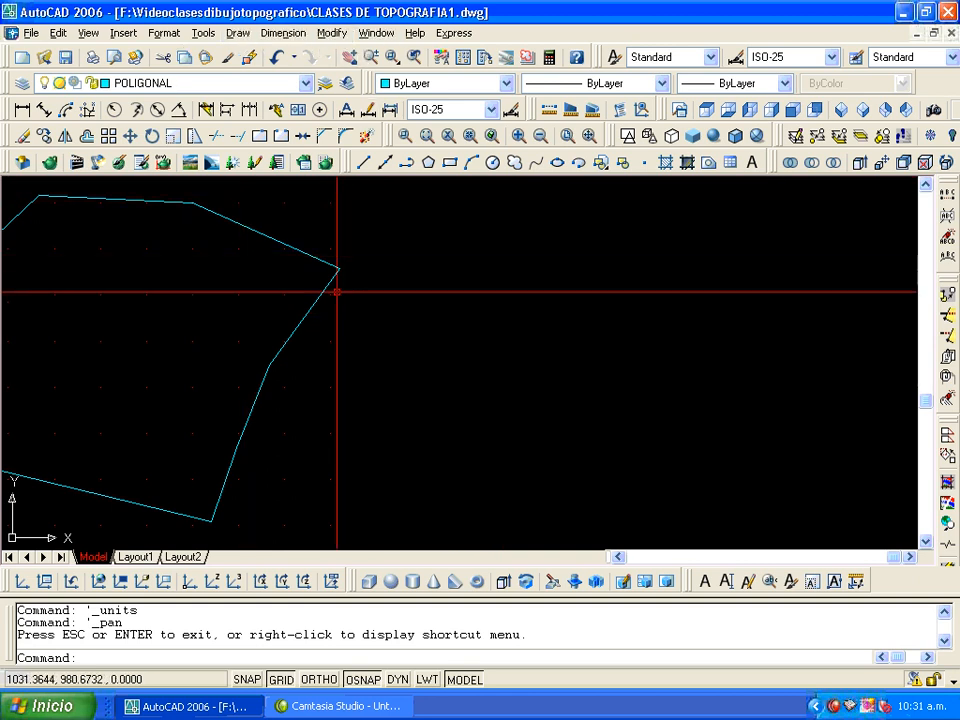
- Start a line traverse east of the polygon at about 1117,980 and draw its first side 33.362 long with bearing N87D15'10"W
left_click(365, 168)
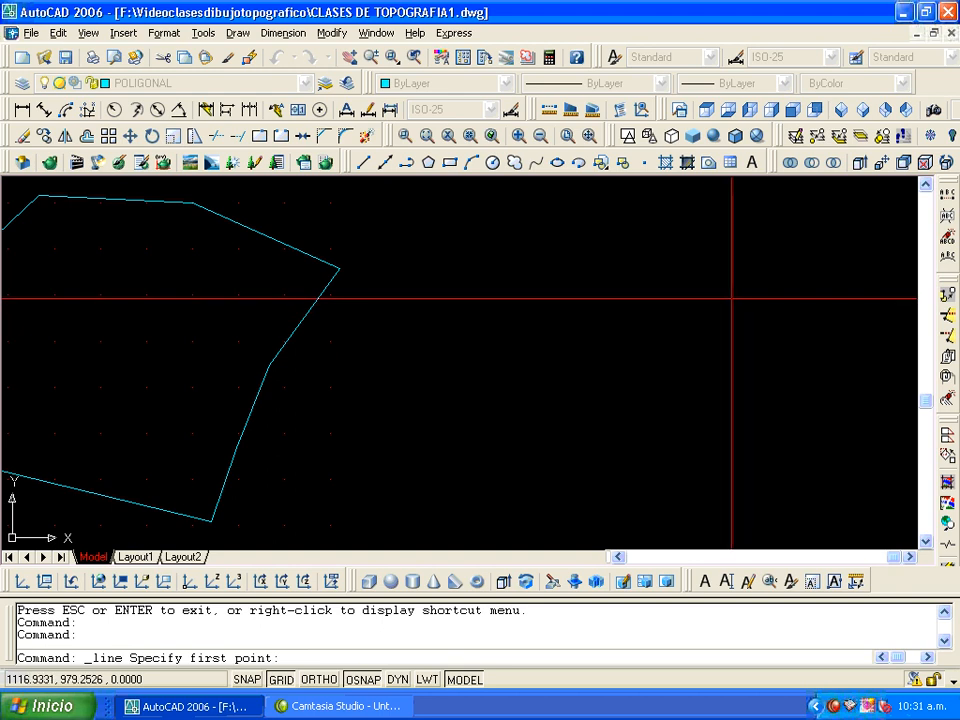
left_click(732, 296)
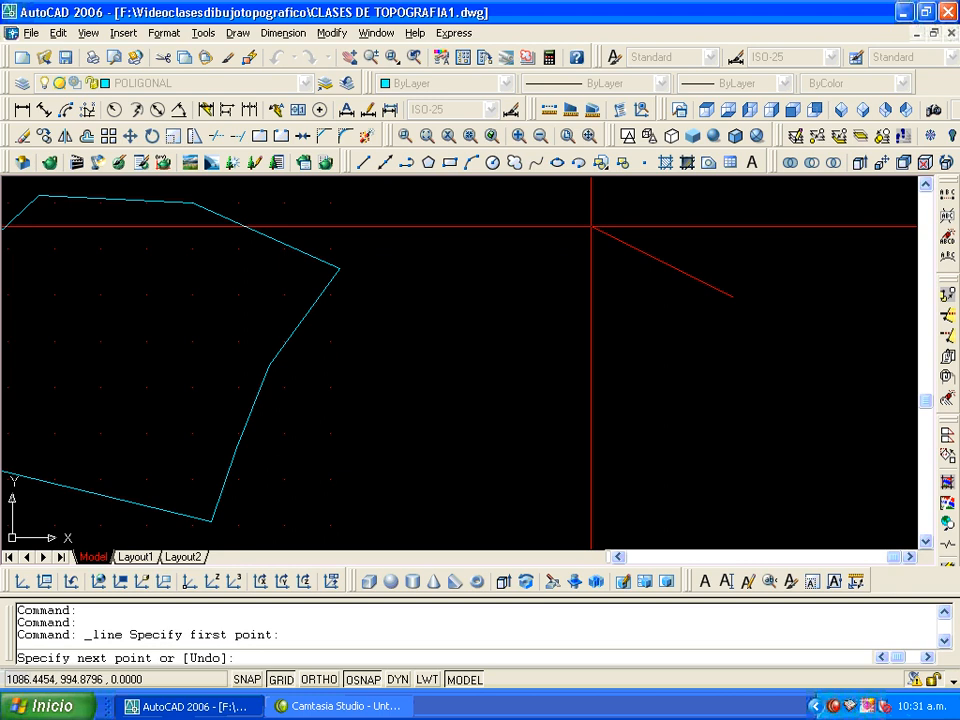
key("shift")
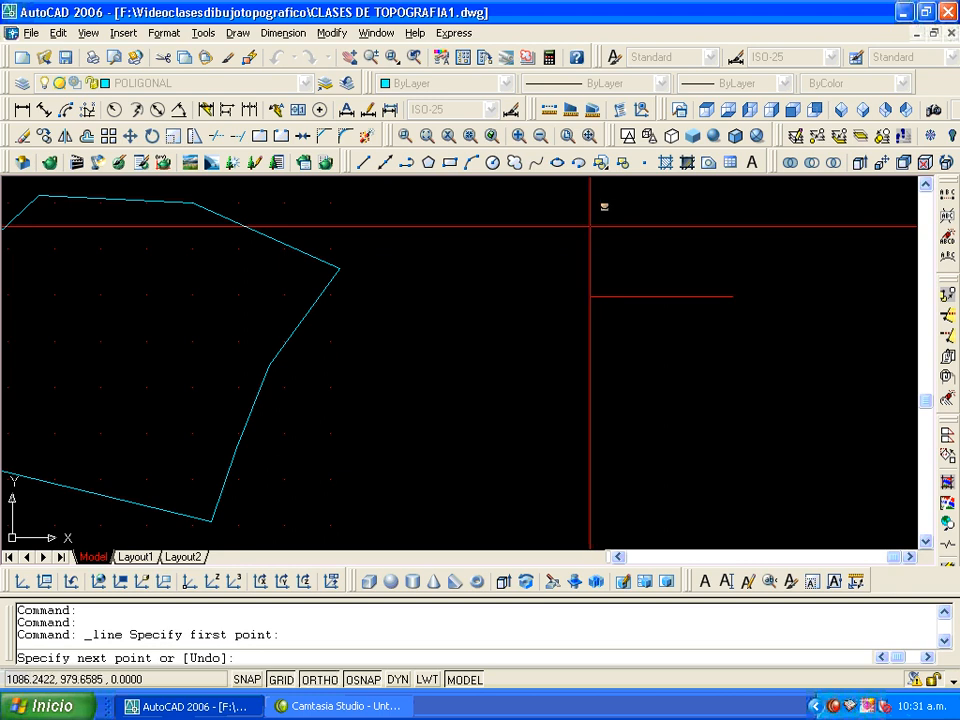
type("@")
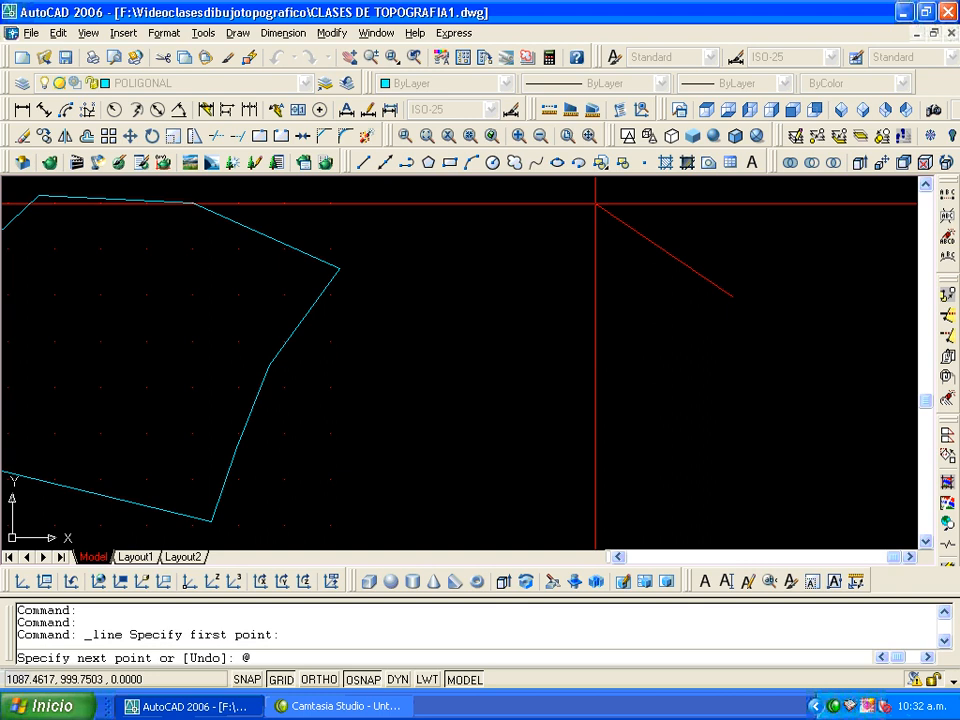
type("33.362<N87D15'10\"W")
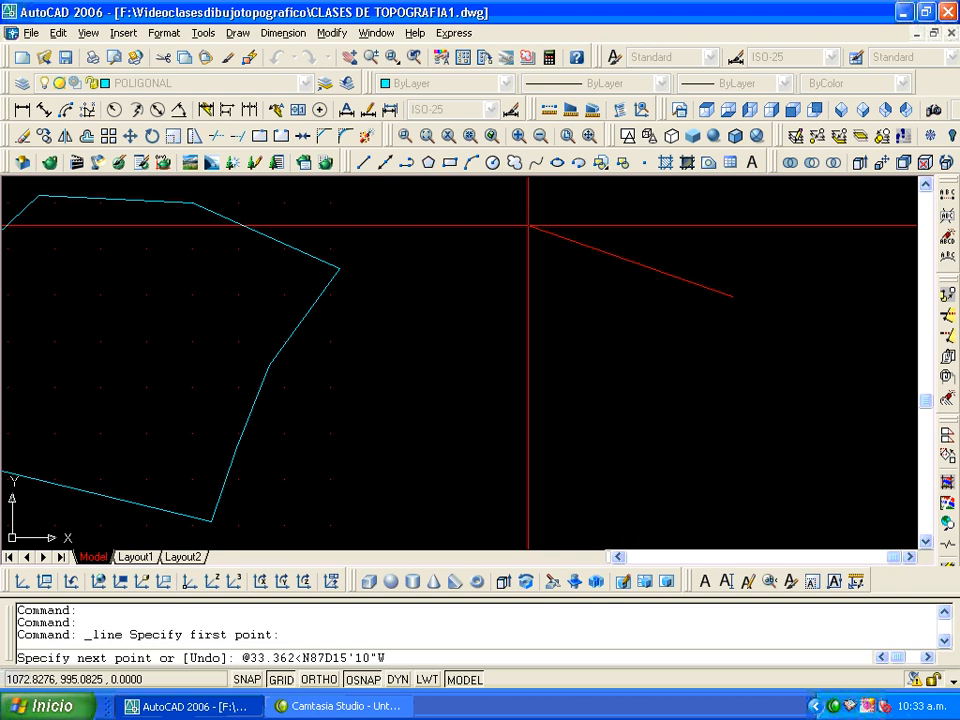
key("Return")
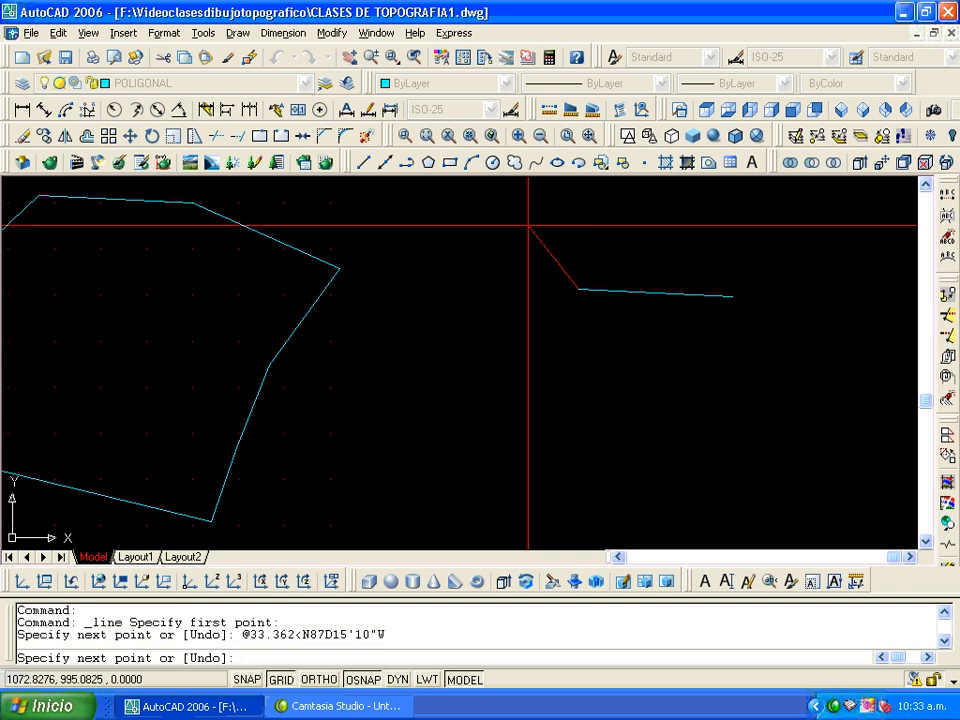
- Continue the traverse with a side 17 long at bearing S47D14'09"W
type("@")
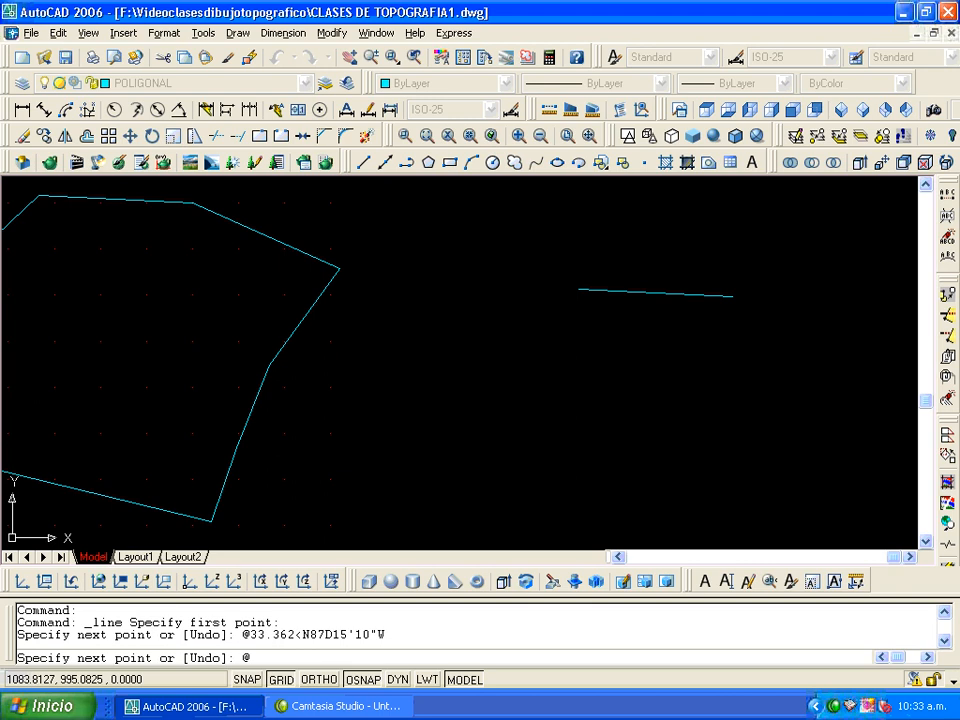
type("17")
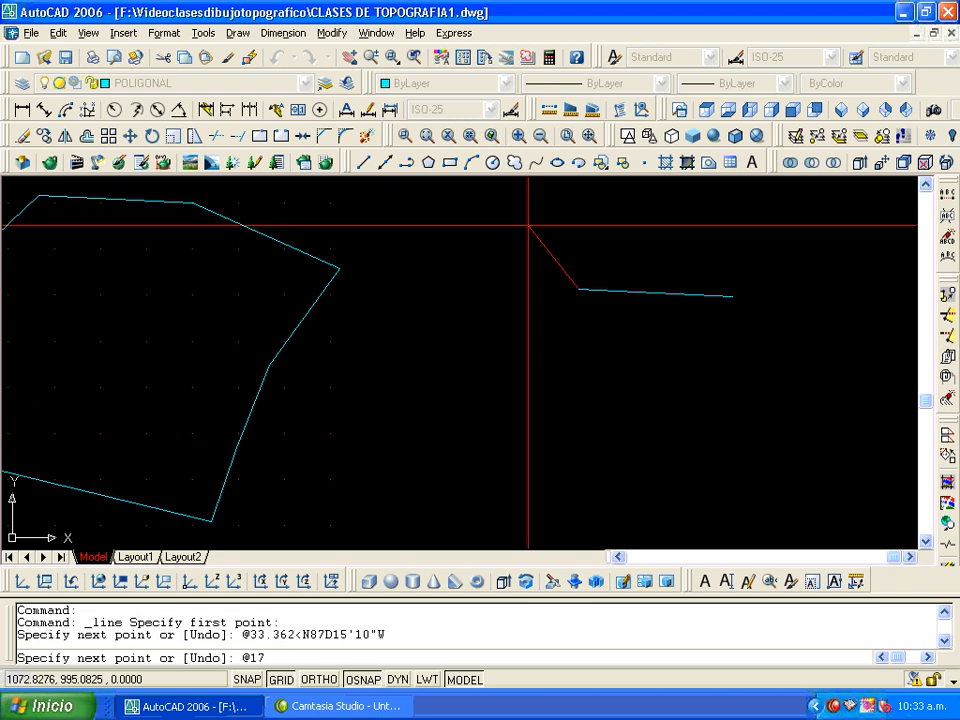
type("<S47D14'")
type("09\"W")
key("Return")
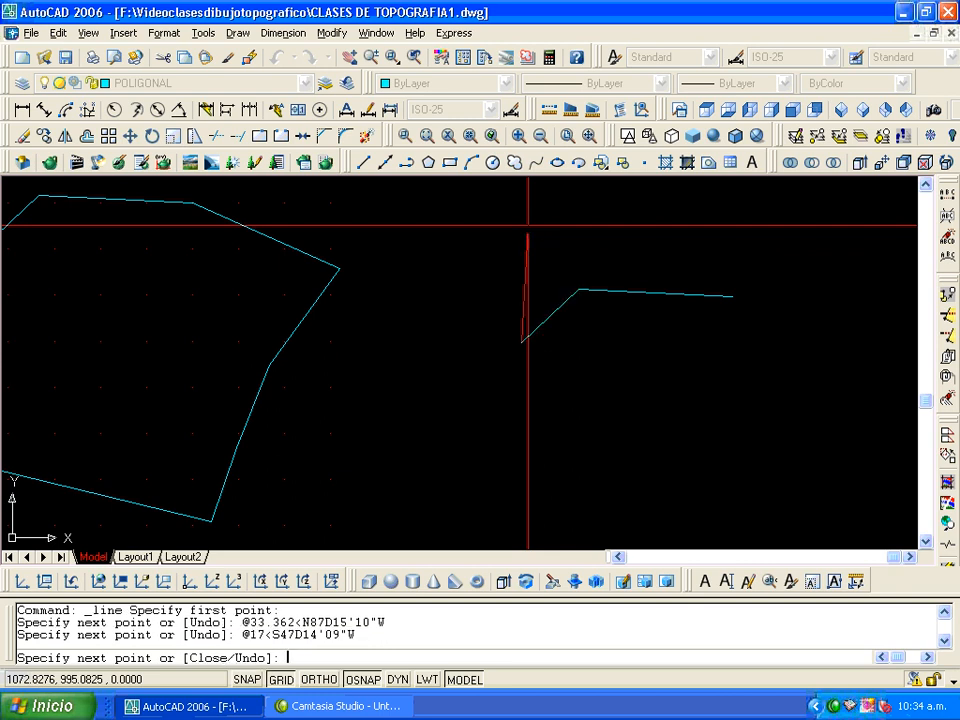
- Add the third traverse side, 16.999 long at bearing S18D34'55"W
type("@16.999<S18D34")
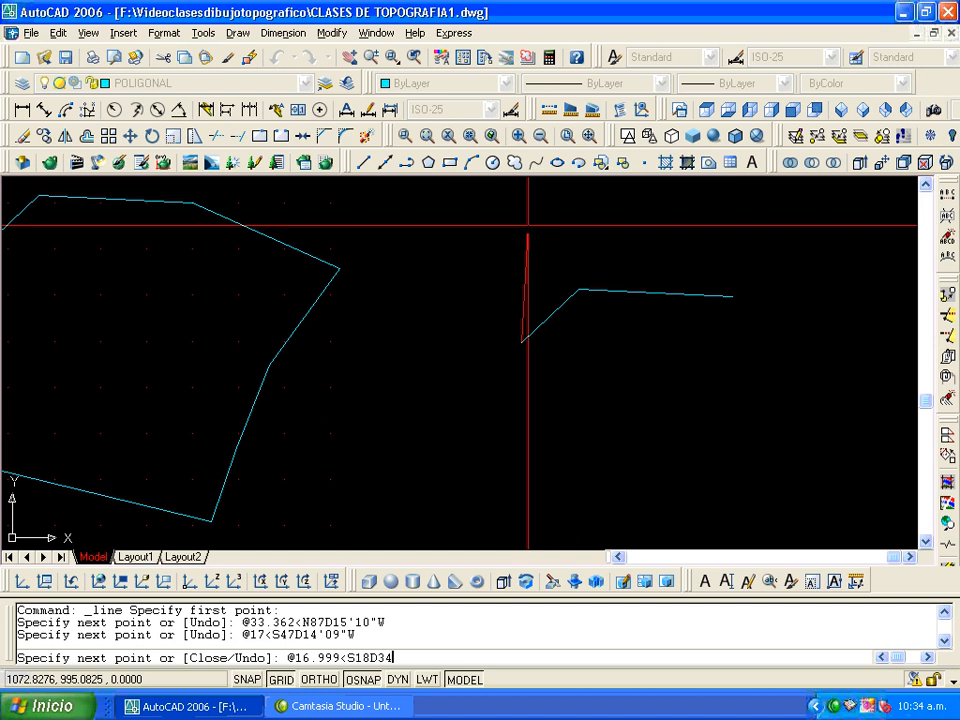
type("'55:")
key("BackSpace")
type("\"W")
key("Return")
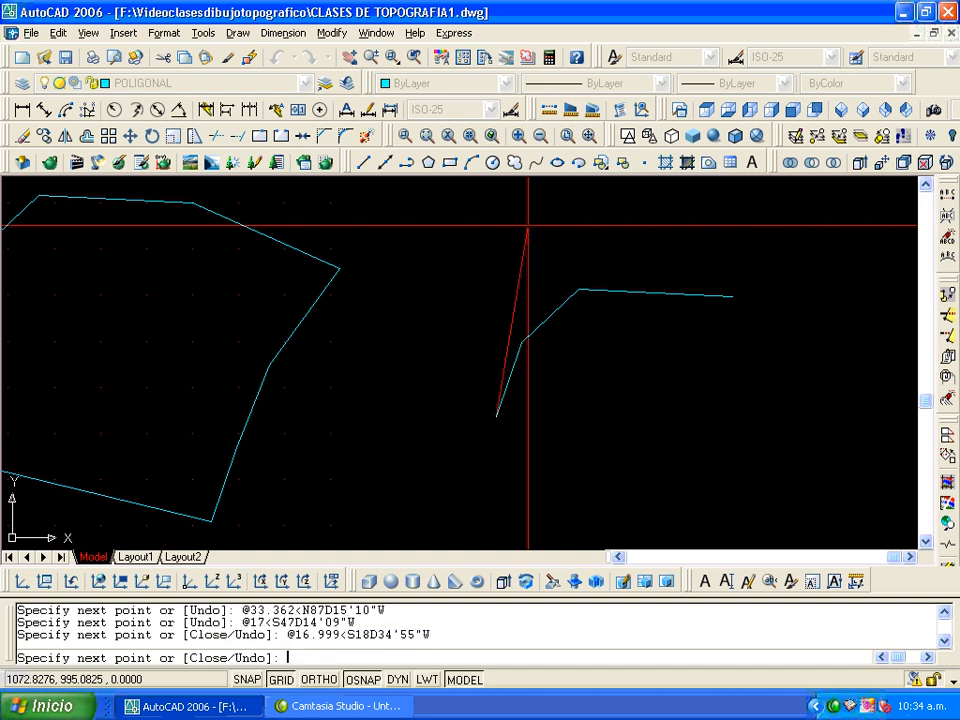
- Add two more traverse sides: 30.17 long at bearing S30D36'58"W, and 72.746 long at bearing S76D24'08"E
type("@30.17<S30D36'")
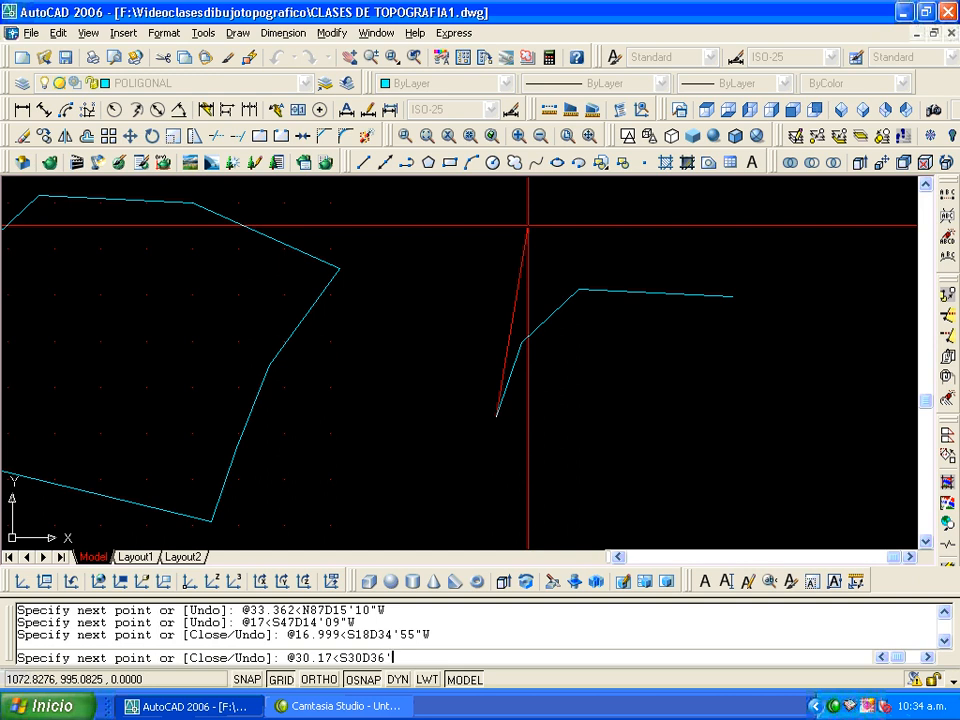
type("58\"W")
key("Return")
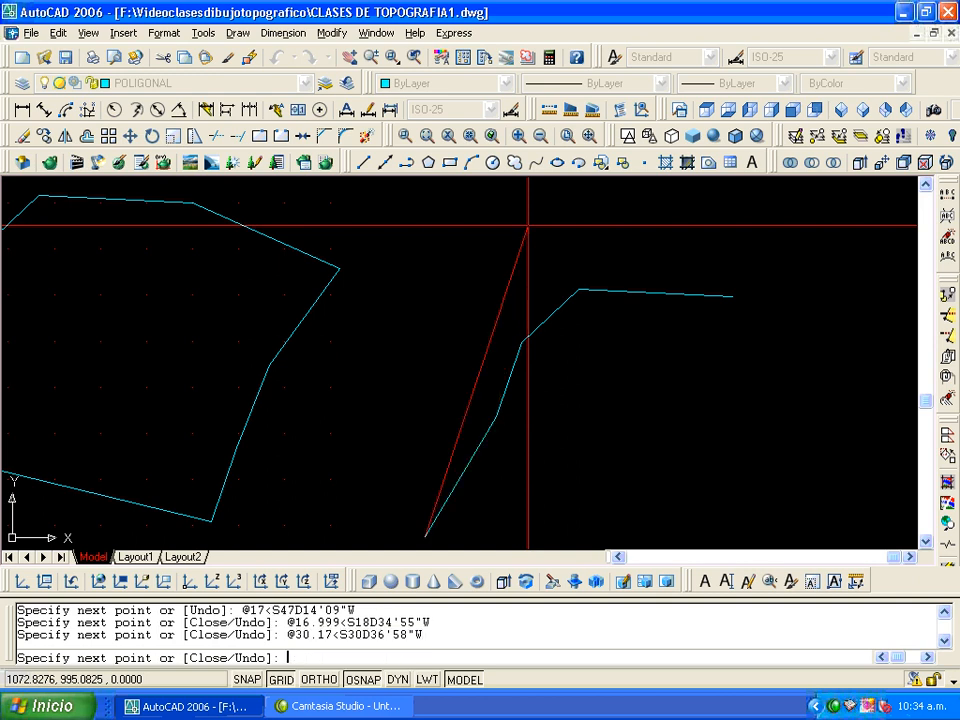
middle_click_drag(617, 435, 570, 313)
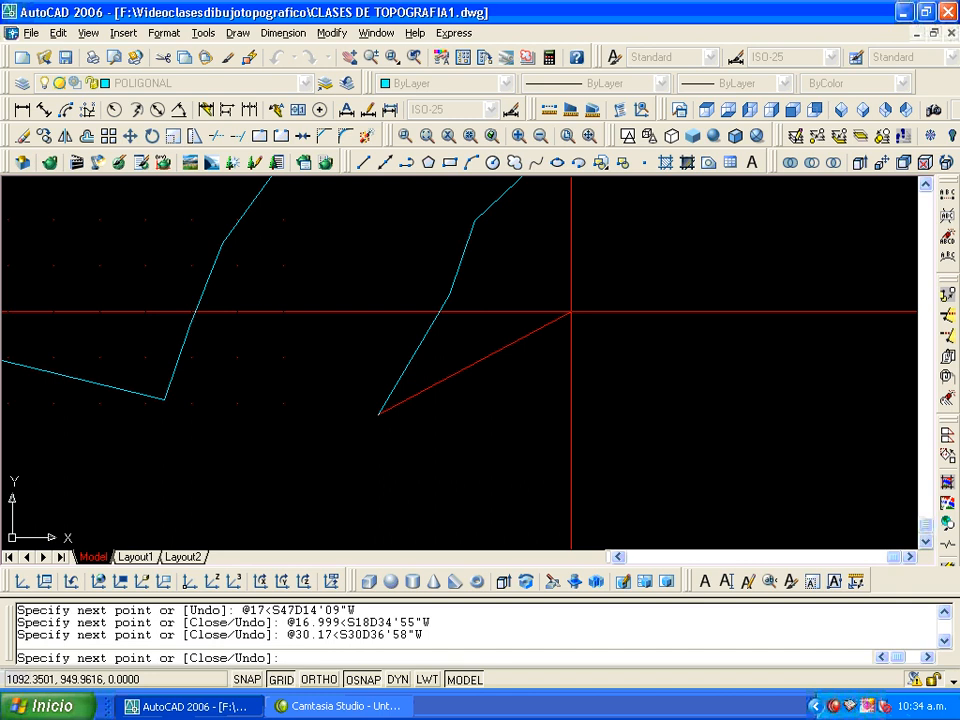
type("@72.746<S76D24")
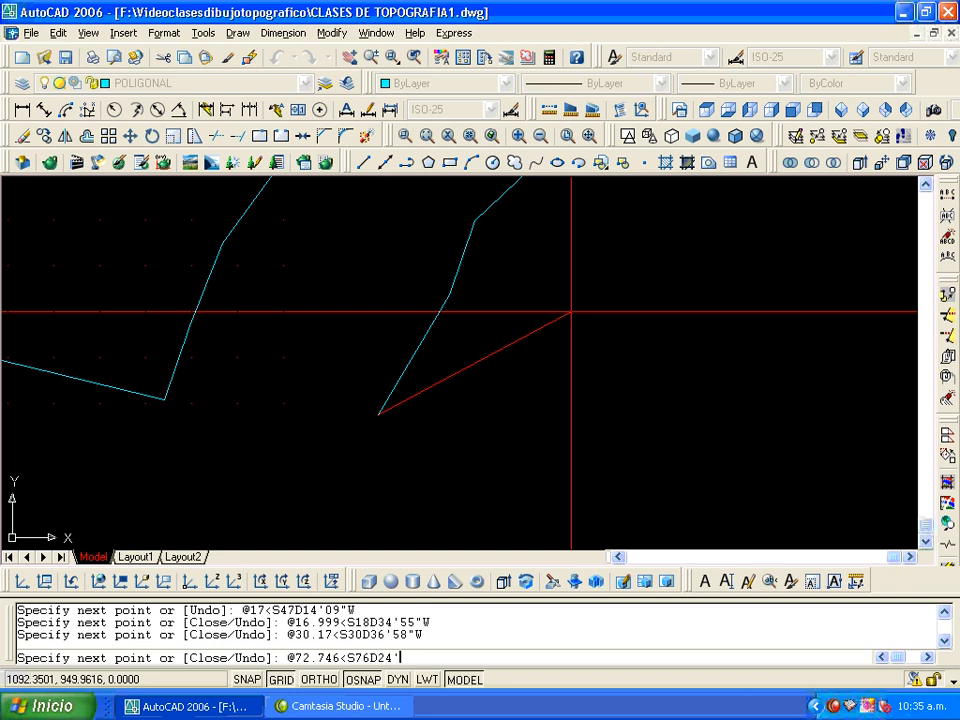
type("'08\"E")
key("Return")
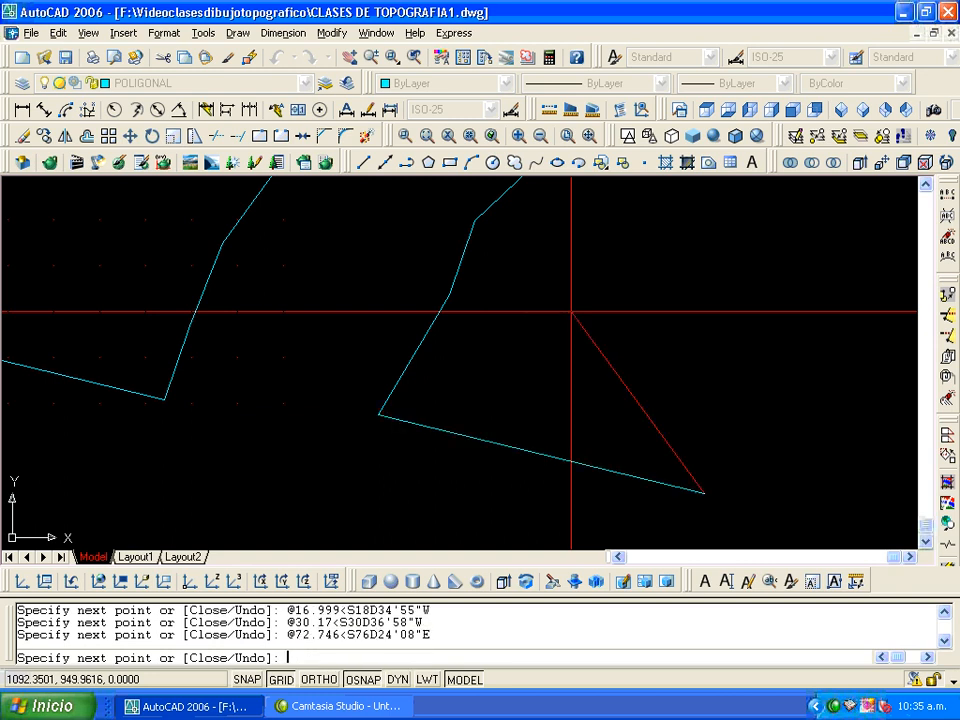
- Continue the traverse northeast with sides 16.881 long at bearing N18D55'43"E and 19.301 long at bearing N21D19'52"E
type("@16.881<N18D55")
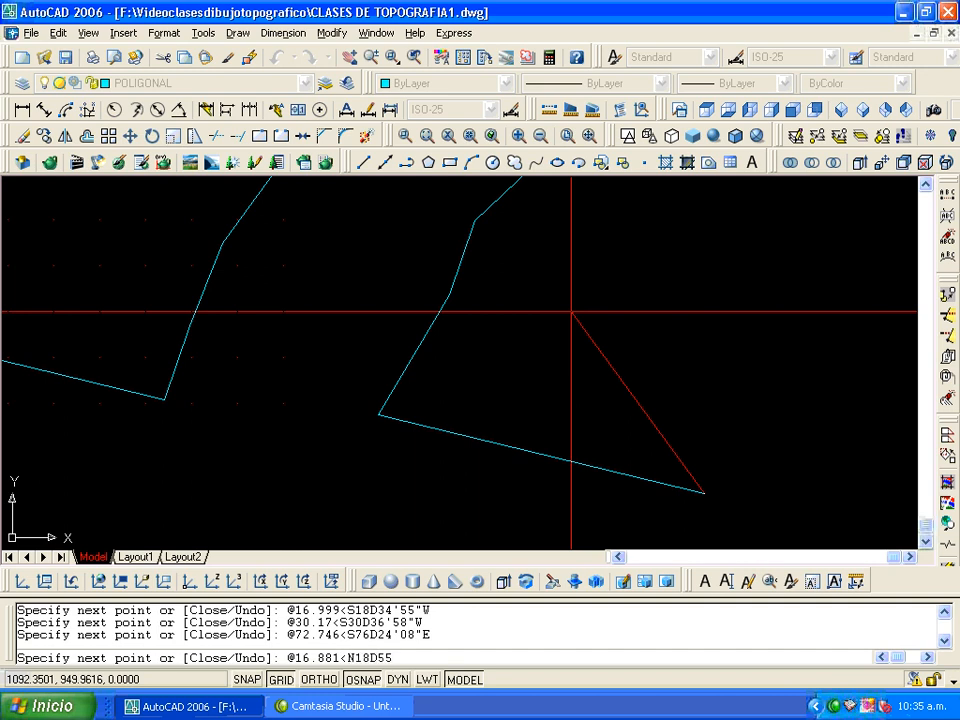
type("'43\"E")
key("Return")
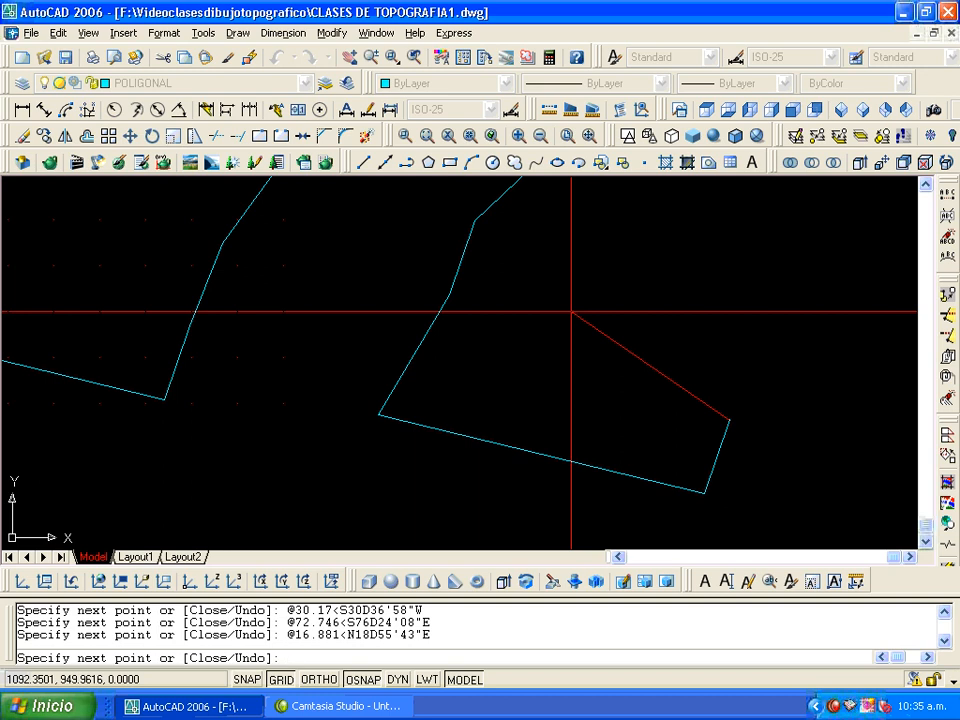
type("@19.301<N21D19'52\"")
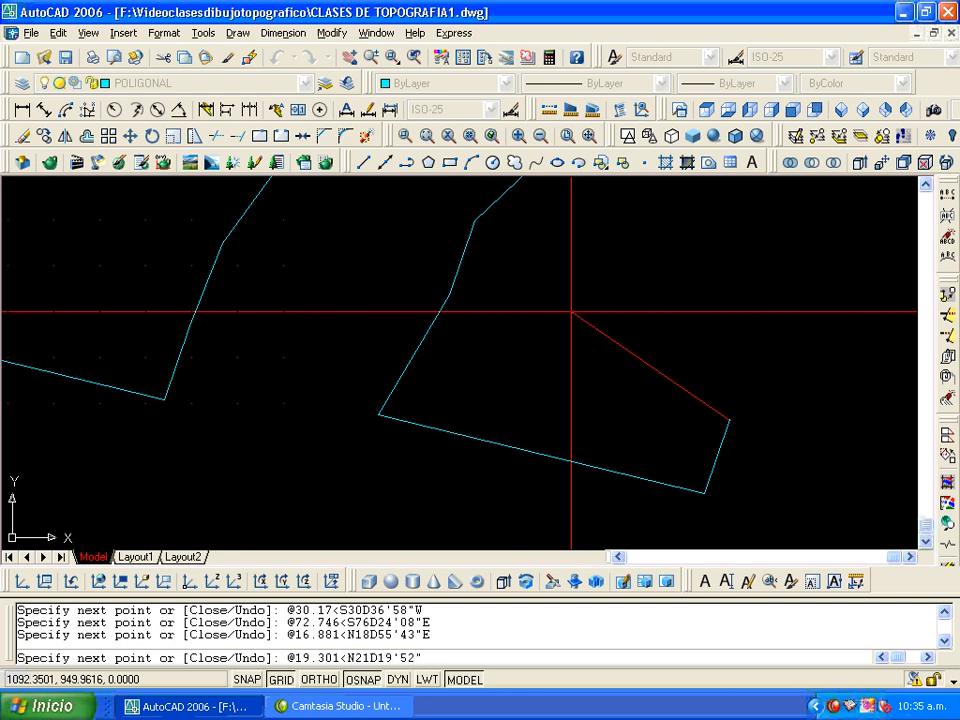
type("E")
key("Return")
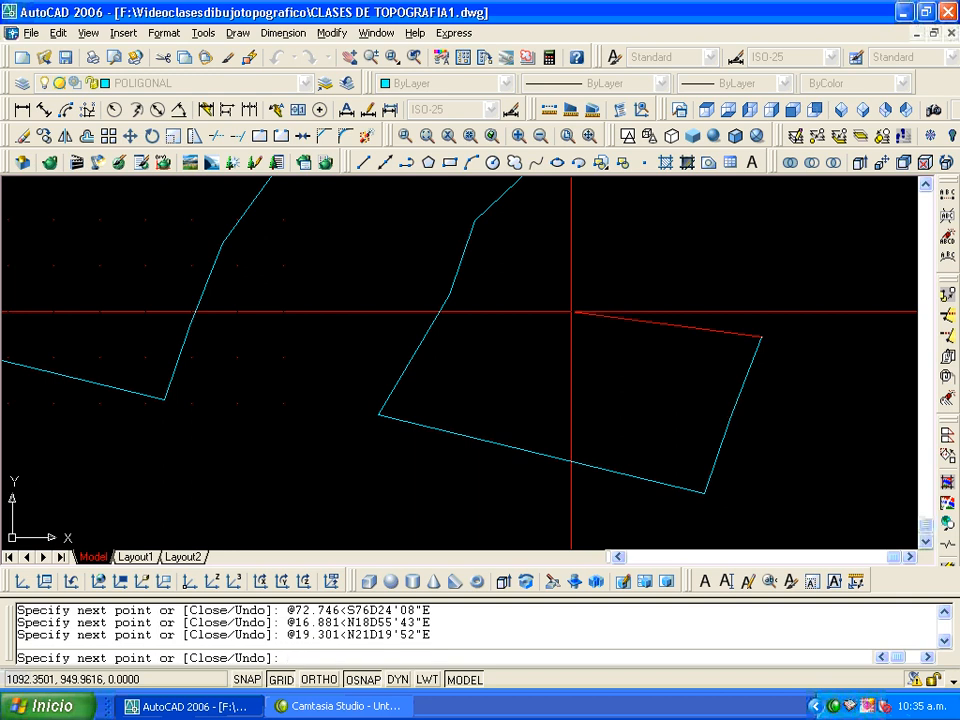
- Draw the last two traverse sides, 26 long at N36D14'40"E and 35.002 long at N66D03'05"W, and end the line
type("@26<N36D14'40\"E")
key("Return")
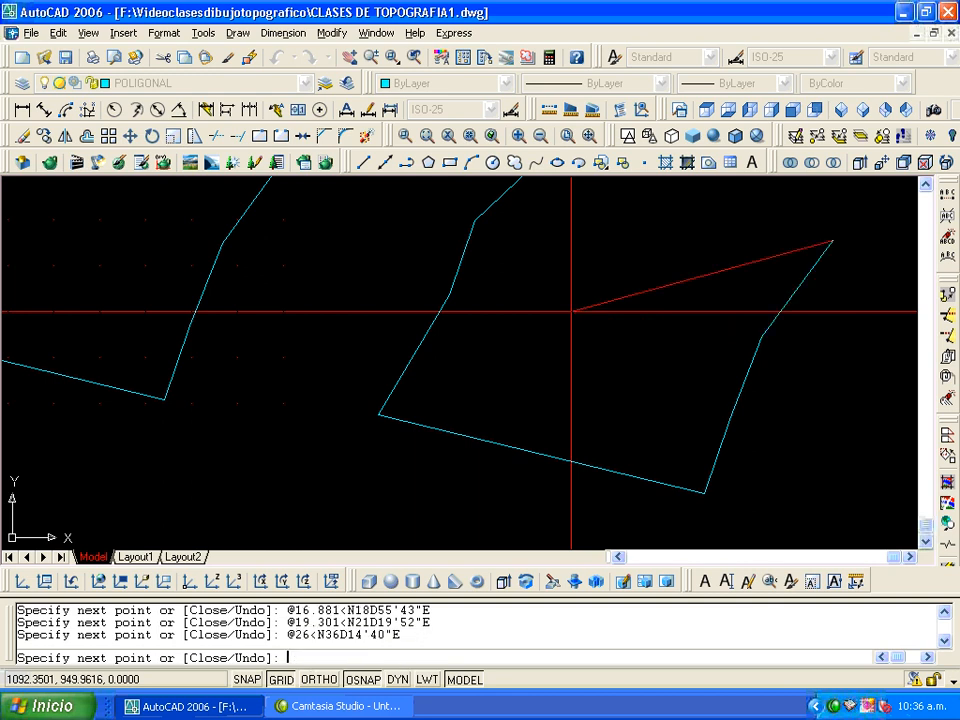
middle_click_drag(654, 253, 585, 340)
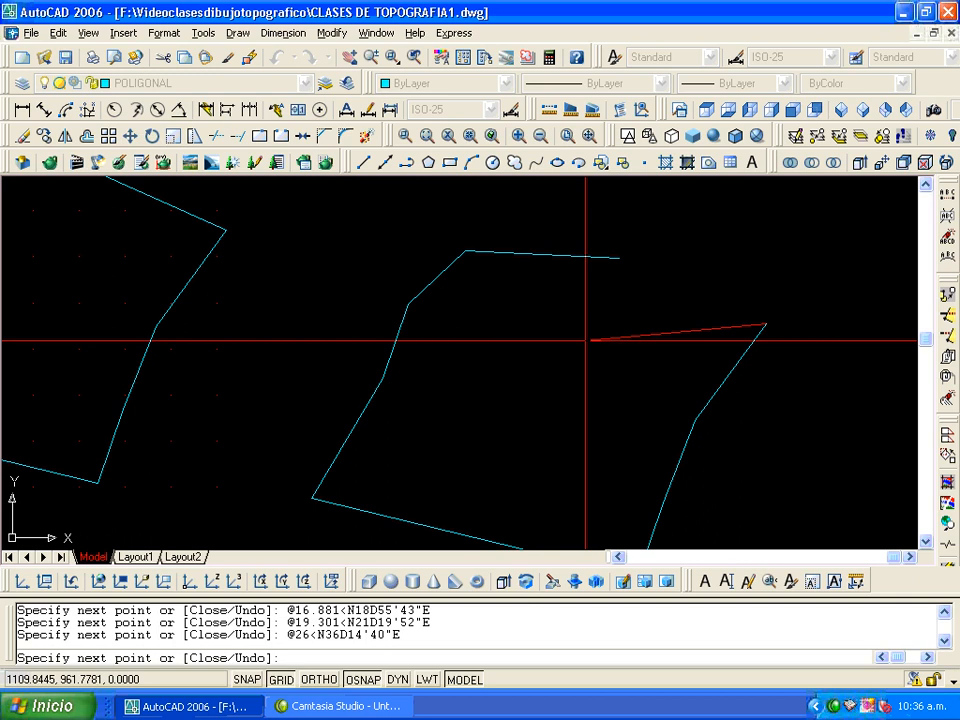
type("@35.002<N66D03'05\"")
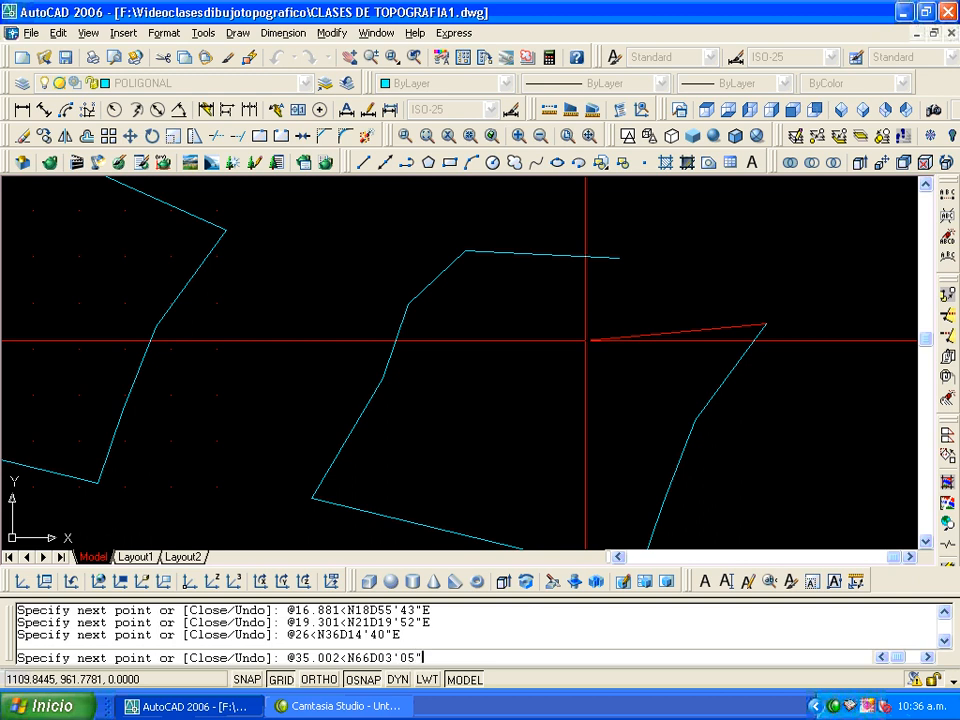
type("W")
key("Return")
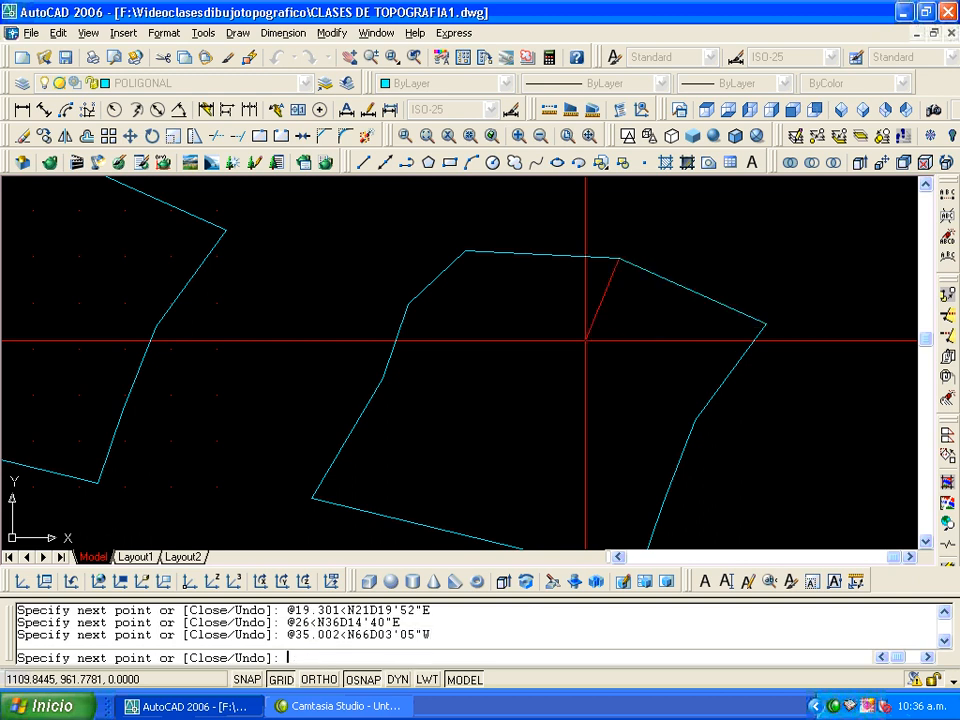
key("Return")
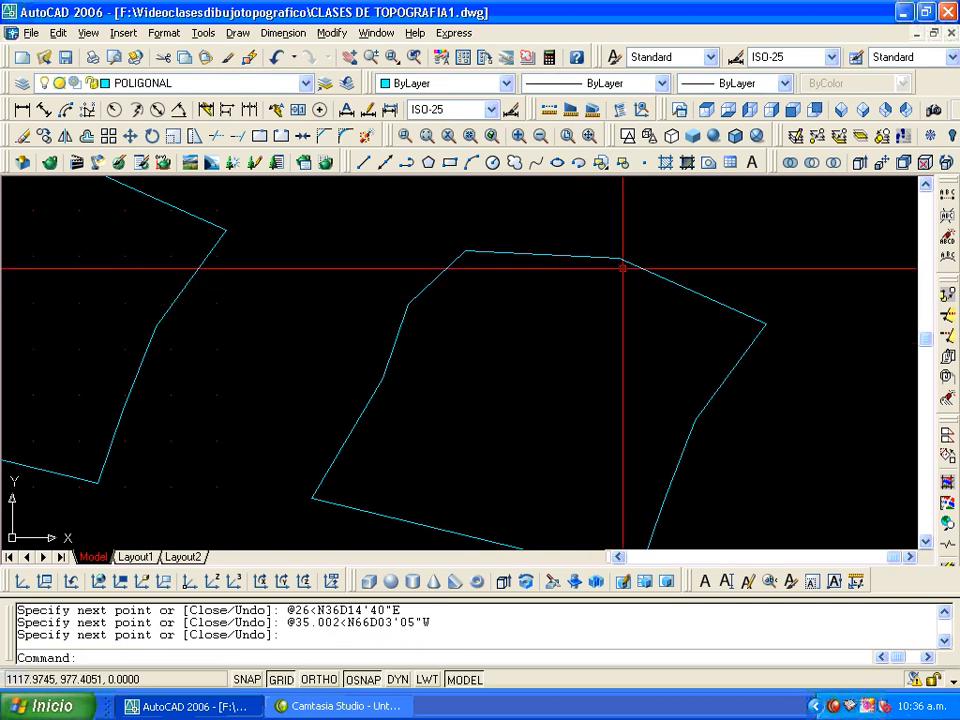
- Stretch the end of the redrawn polygon's last side onto the start point of its first side to close the gap
scroll(622, 268, "up", 5)
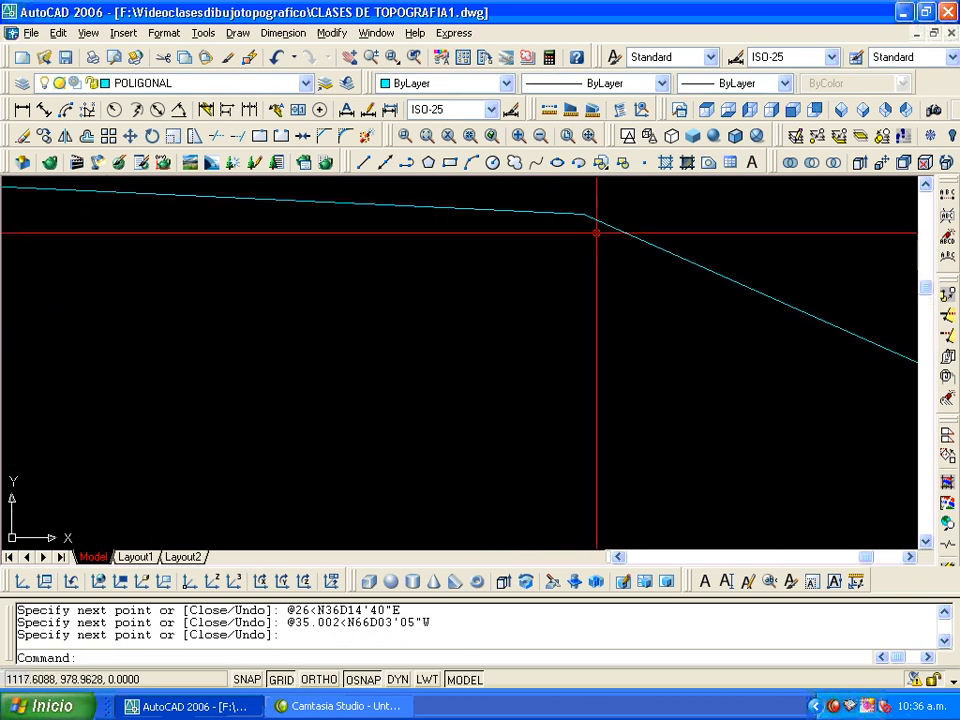
mouse_move(597, 232)
middle_mouse_down()
mouse_move(589, 300)
mouse_move(557, 276)
middle_mouse_up()
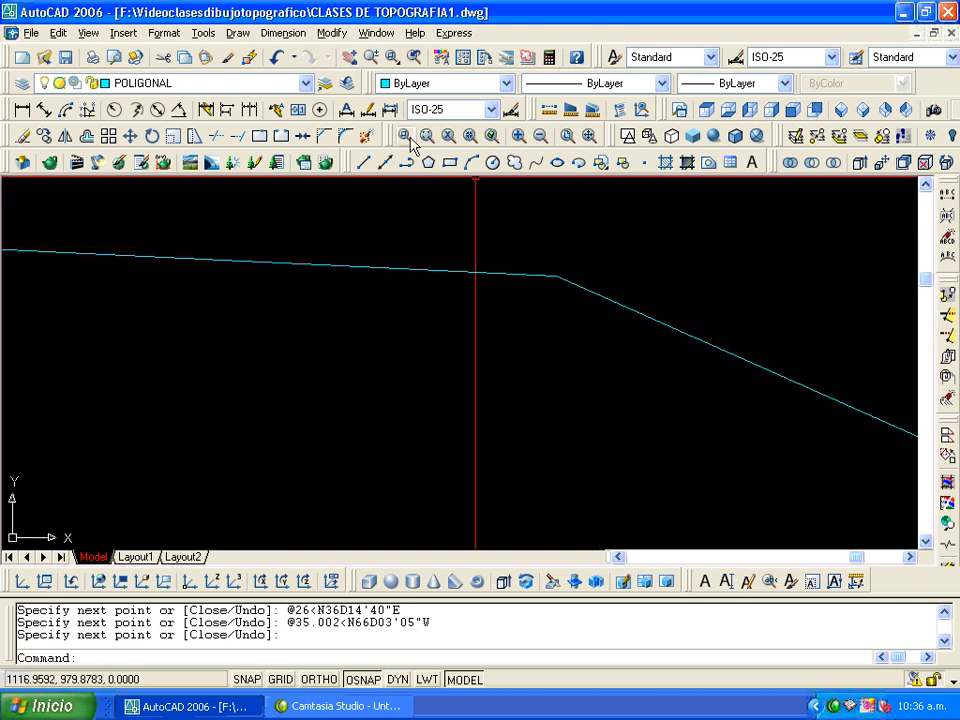
left_click(406, 143)
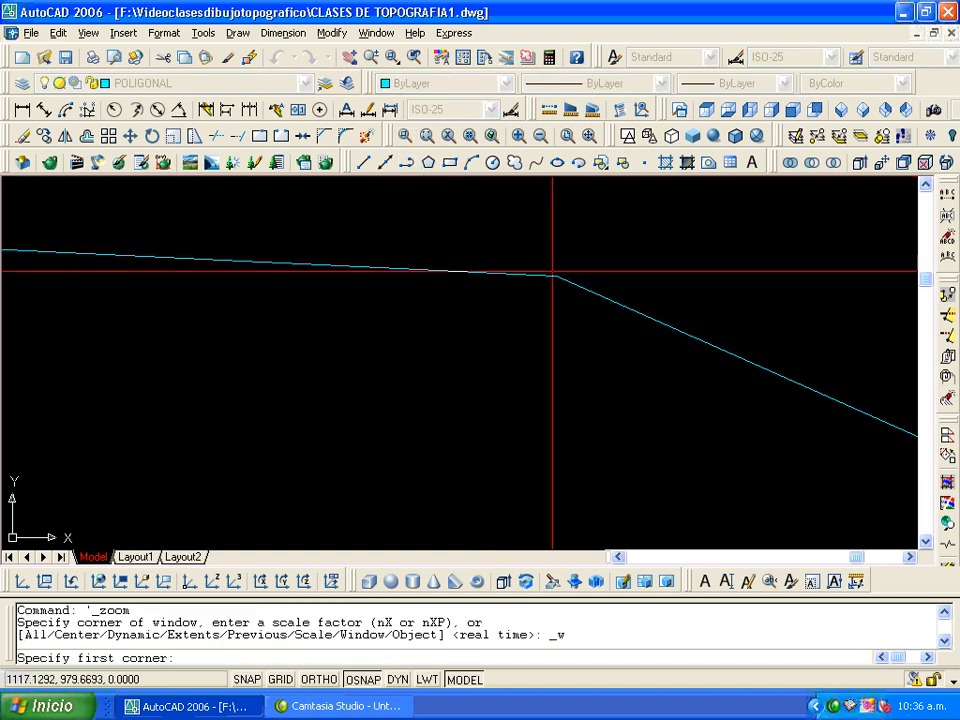
left_click(552, 272)
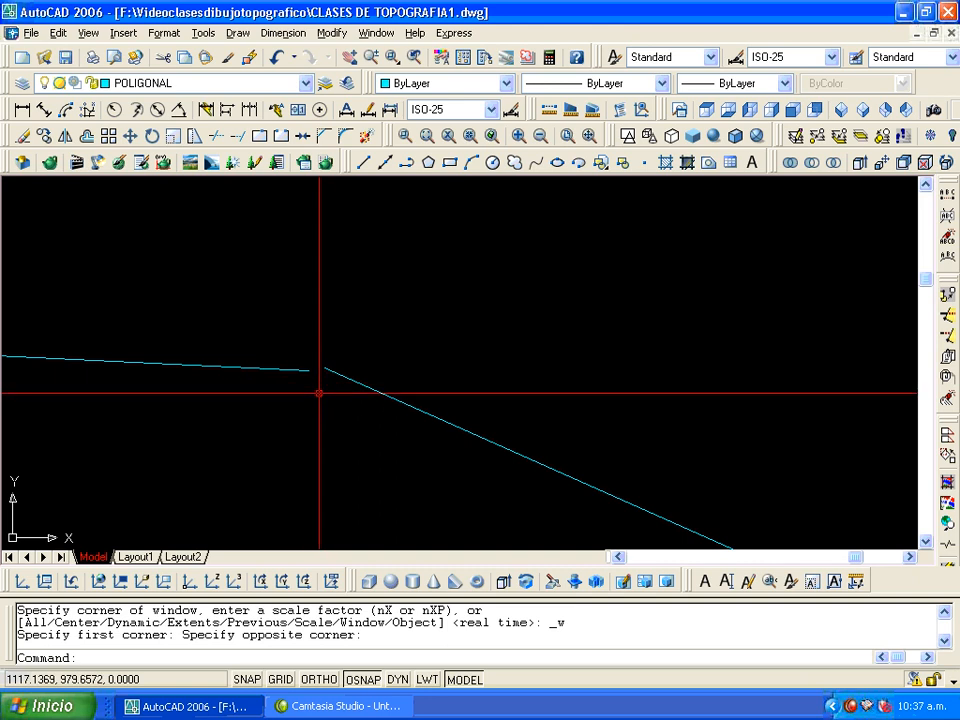
mouse_move(317, 394)
middle_mouse_down()
mouse_move(287, 480)
mouse_move(356, 379)
mouse_move(381, 317)
mouse_move(371, 354)
mouse_move(409, 289)
mouse_move(351, 381)
mouse_move(375, 250)
mouse_move(379, 407)
mouse_move(392, 281)
mouse_move(405, 265)
mouse_move(379, 441)
mouse_move(375, 395)
middle_mouse_up()
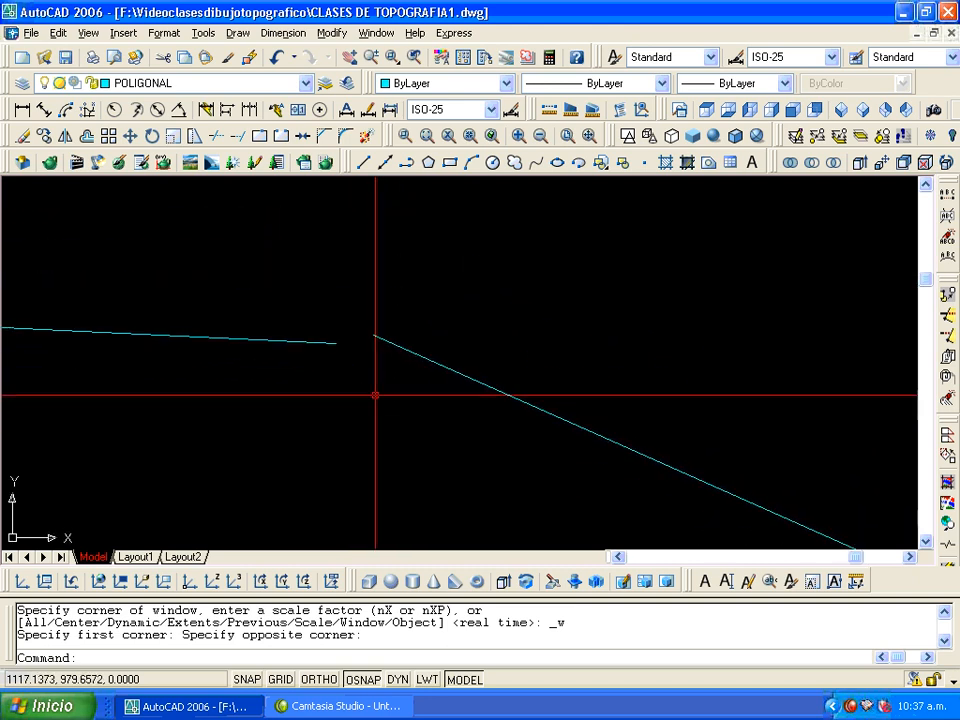
left_click(377, 336)
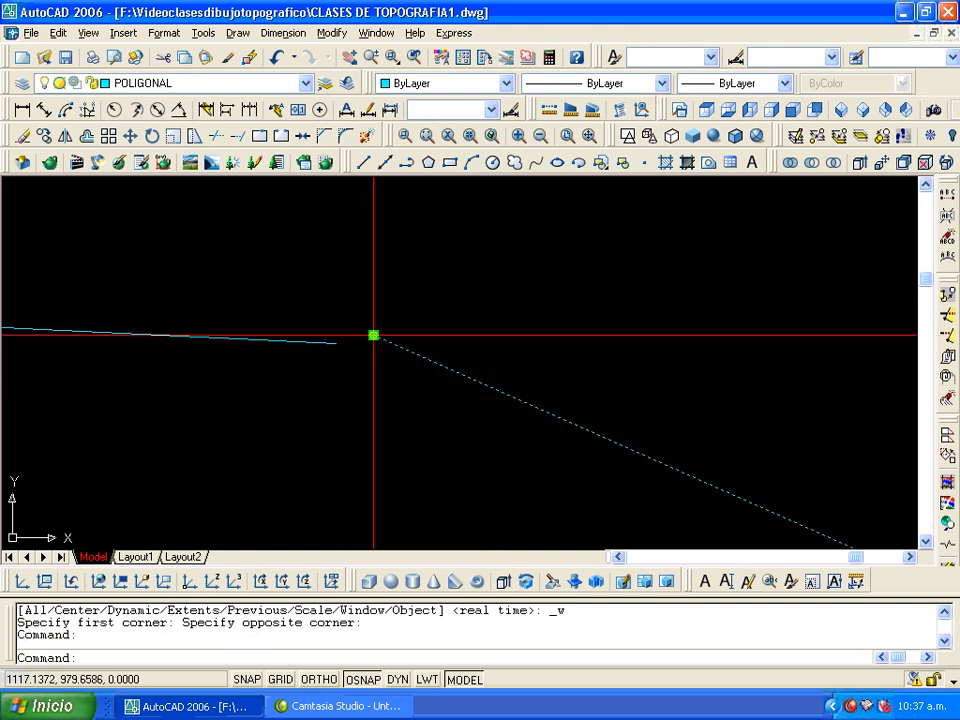
left_click(374, 335)
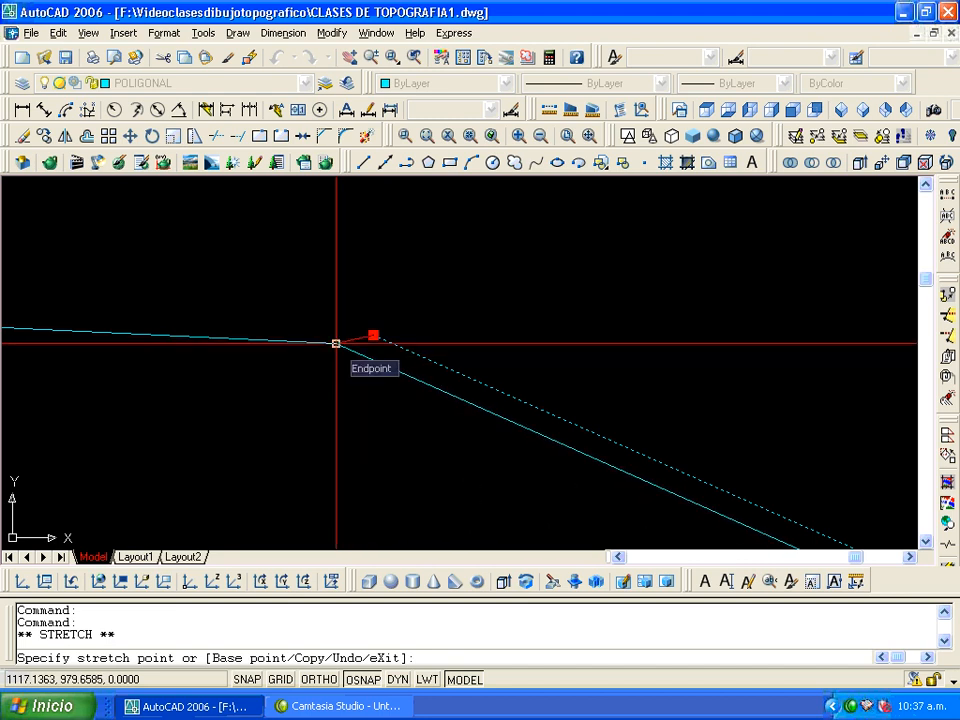
left_click(336, 343)
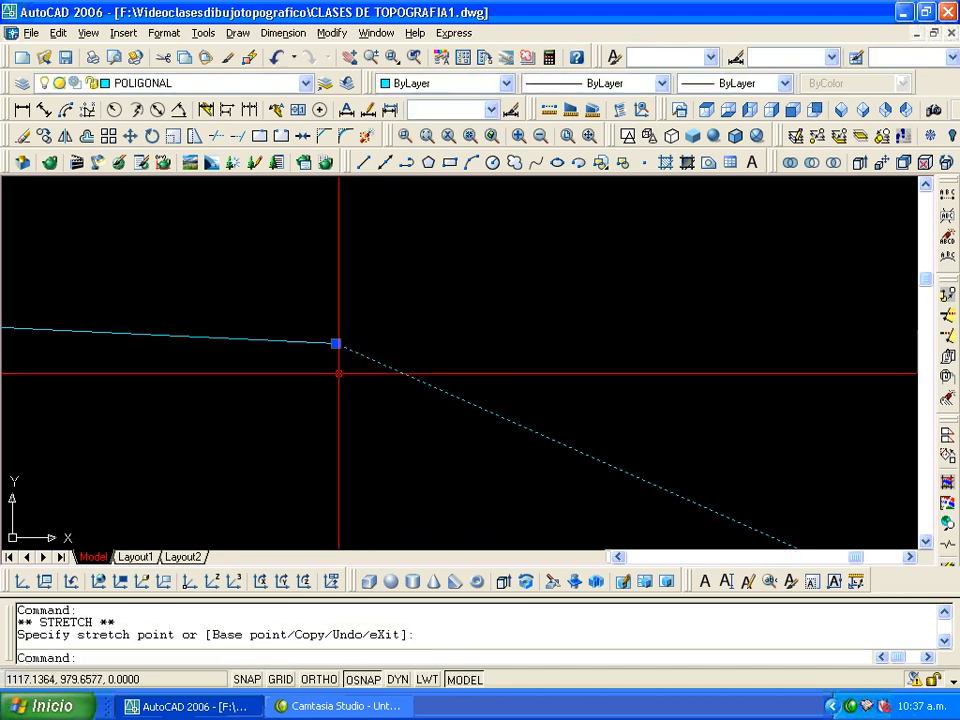
mouse_move(339, 392)
middle_mouse_down()
mouse_move(345, 425)
mouse_move(380, 463)
mouse_move(364, 306)
mouse_move(430, 388)
middle_mouse_up()
mouse_move(494, 448)
middle_mouse_down()
mouse_move(474, 411)
mouse_move(360, 311)
mouse_move(456, 446)
mouse_move(517, 452)
mouse_move(377, 332)
mouse_move(549, 446)
mouse_move(437, 380)
middle_mouse_up()
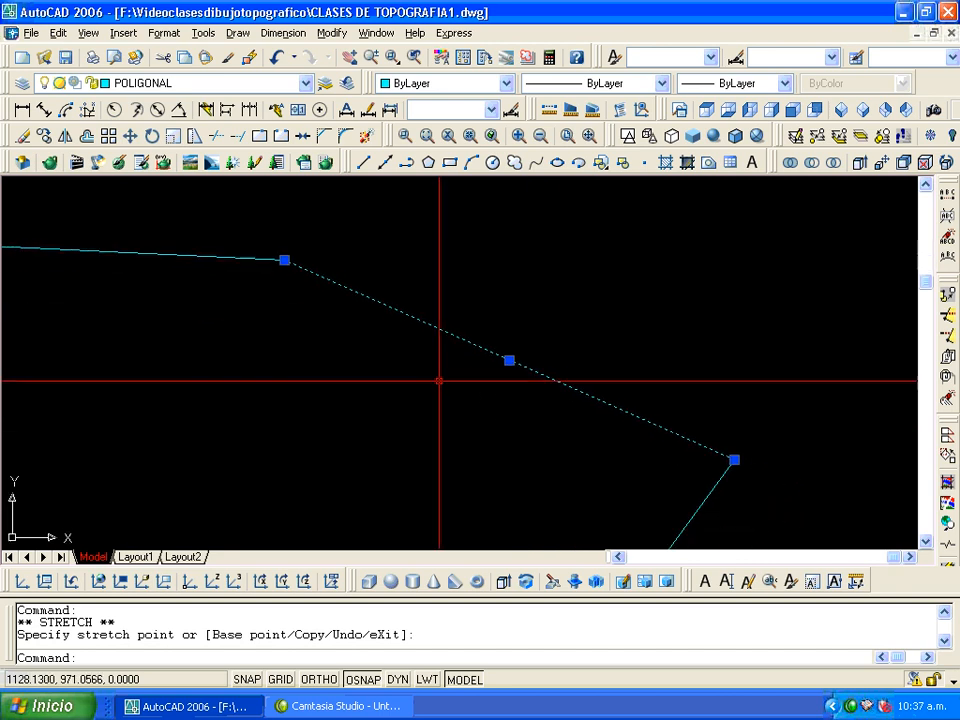
key("Escape")
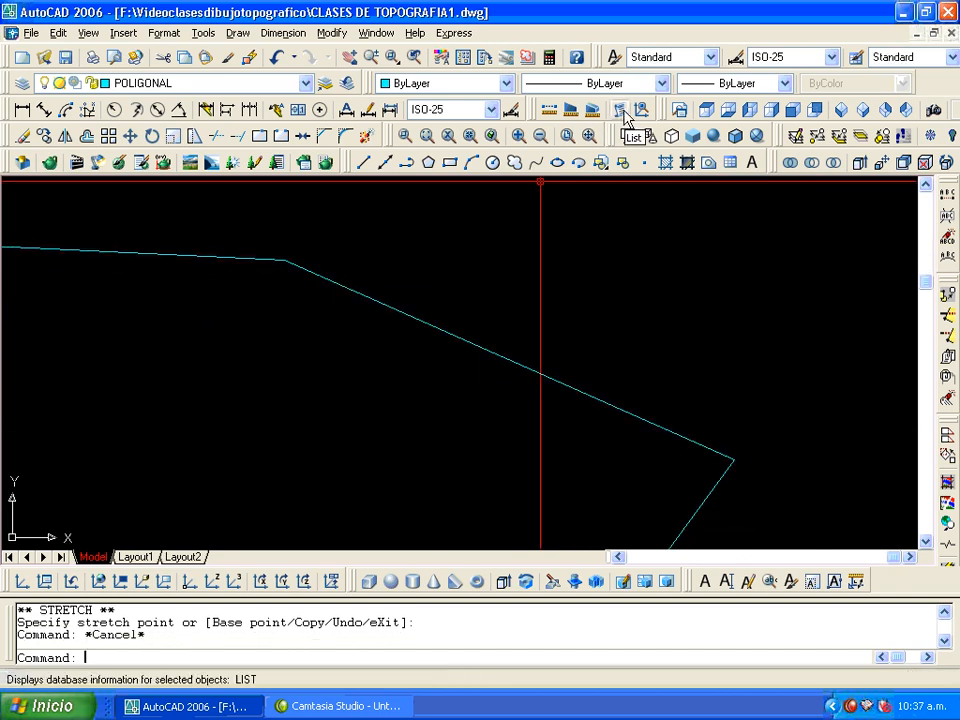
- List the properties of the adjusted closing side to check its length and bearing
left_click(624, 110)
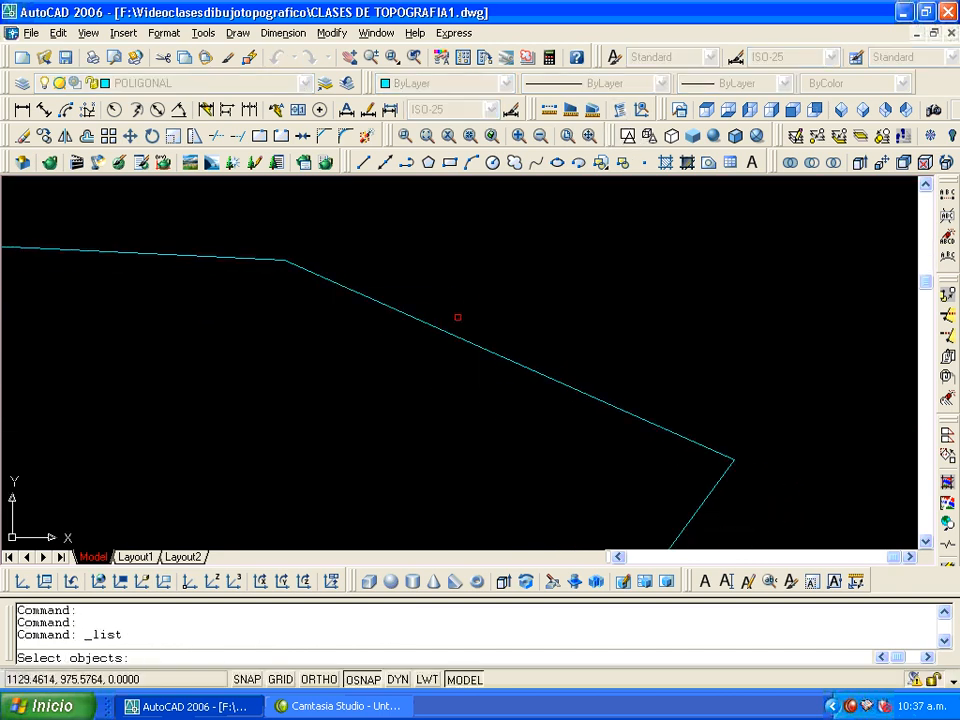
left_click(445, 331)
key("Return")
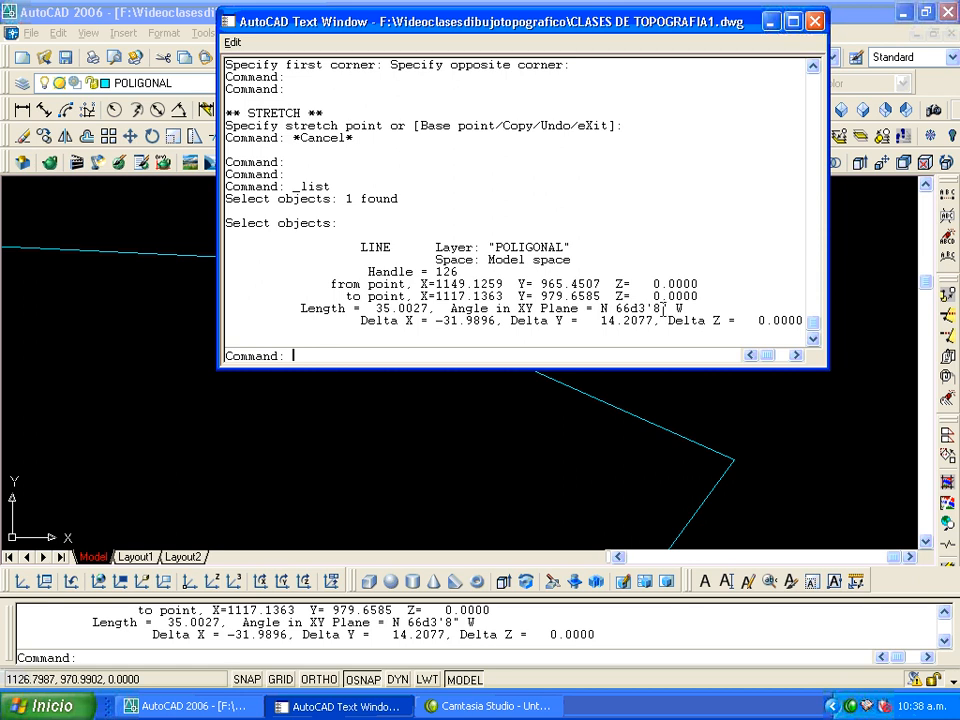
left_click(815, 21)
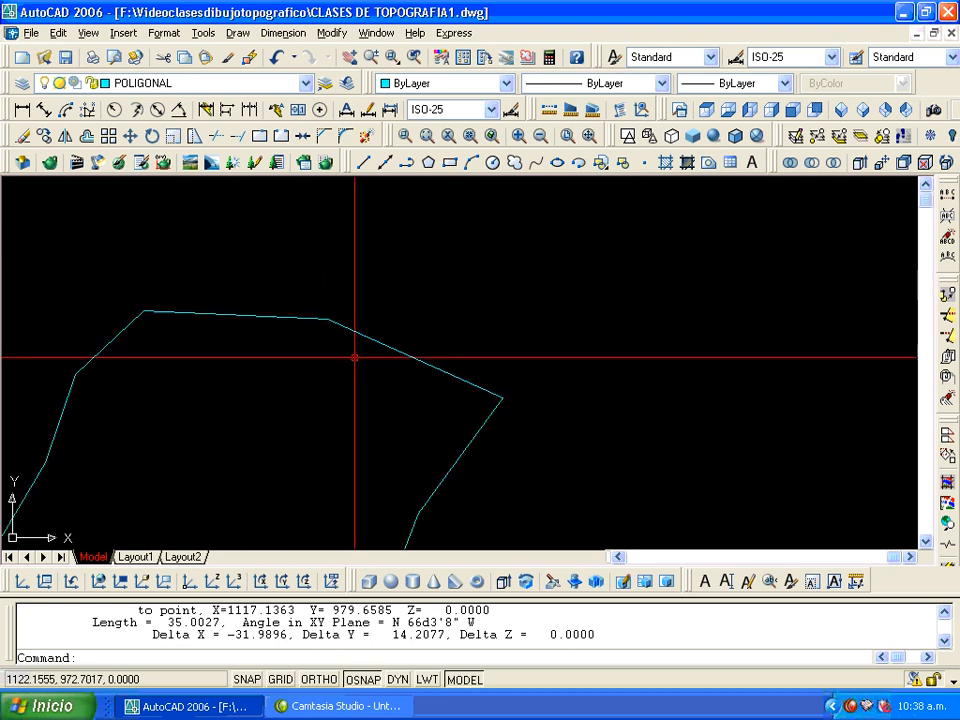
scroll(355, 357, "down", 4)
mouse_move(313, 401)
middle_mouse_down()
mouse_move(564, 360)
mouse_move(583, 342)
middle_mouse_up()
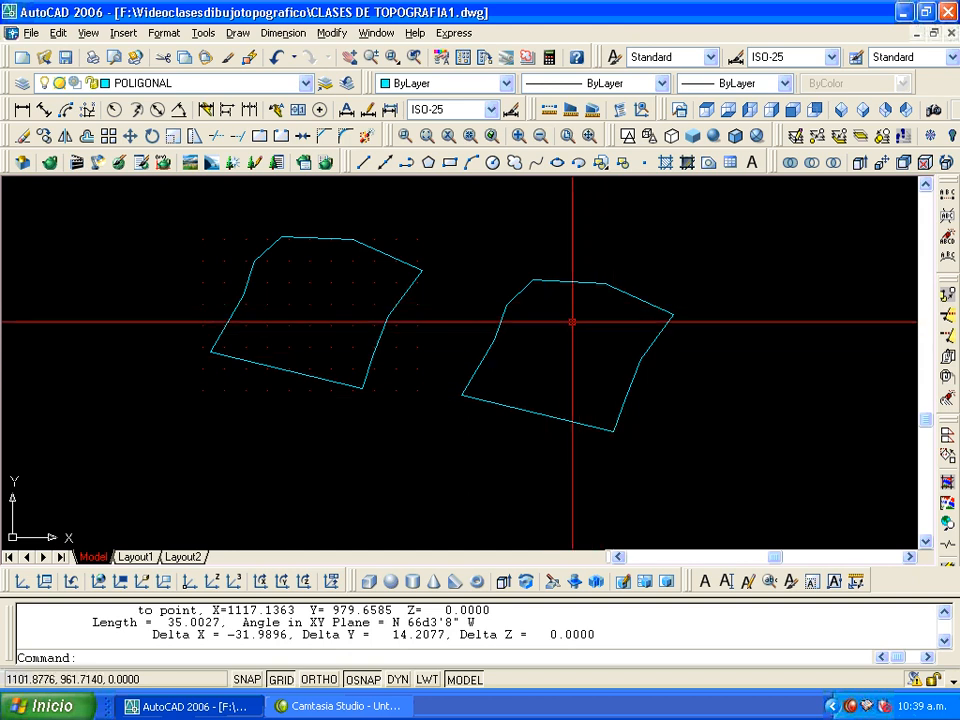
left_click(694, 240)
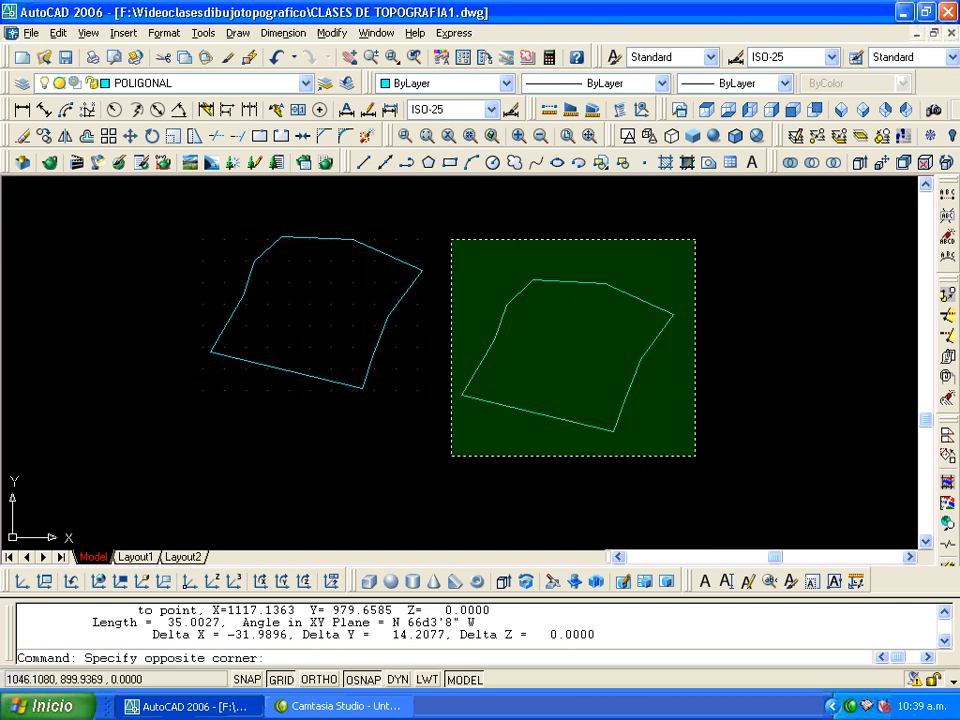
left_click(452, 456)
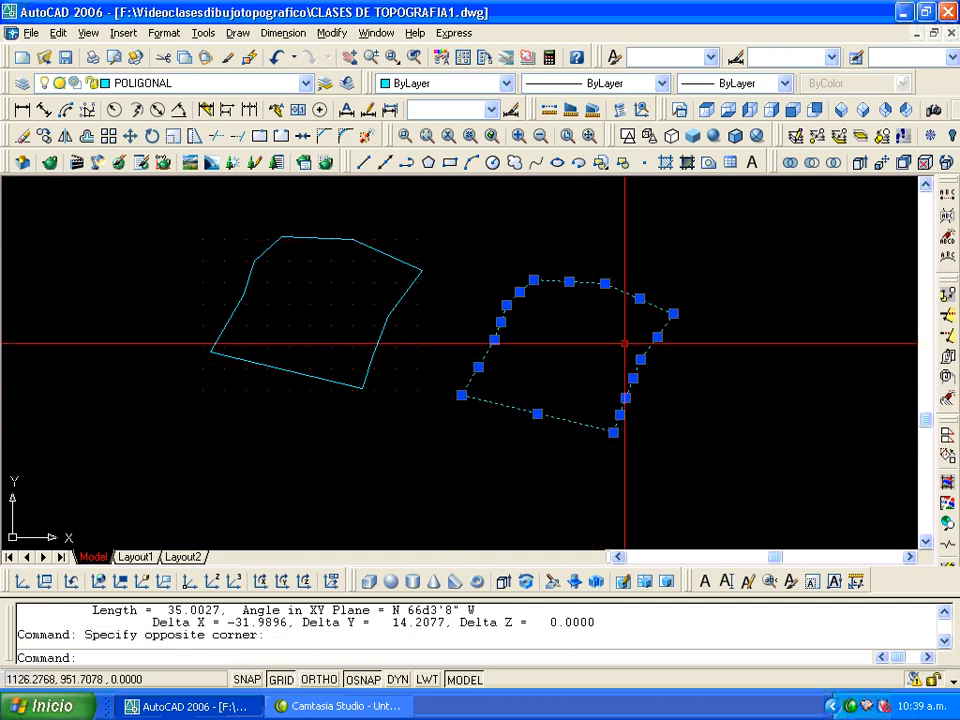
key("Escape")
key("Escape")
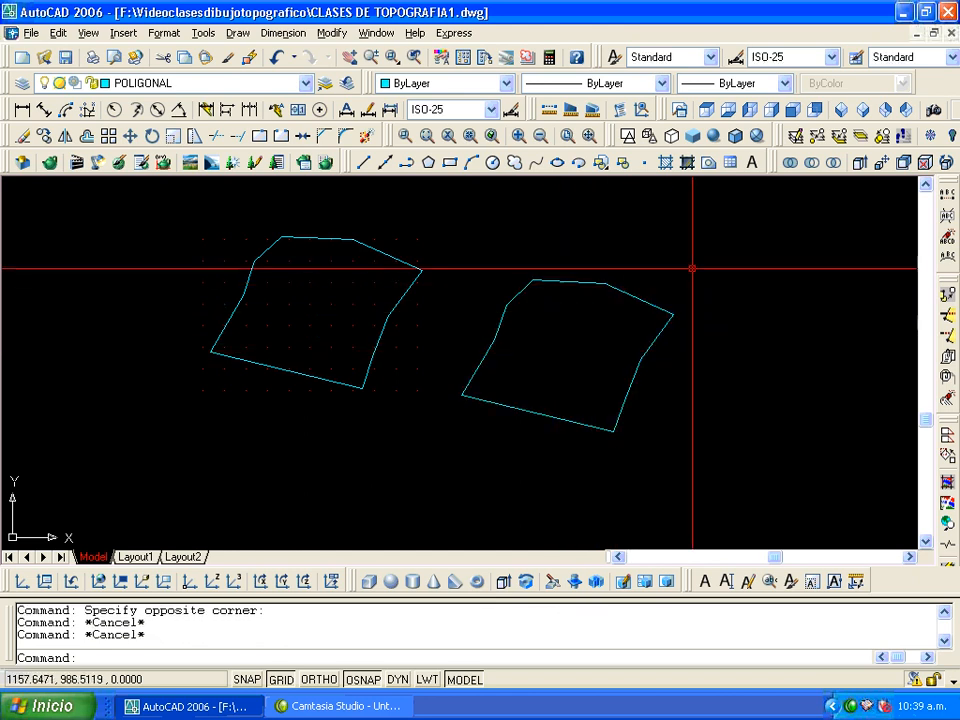
- Erase the whole redrawn polygon beside the original
left_click(703, 242)
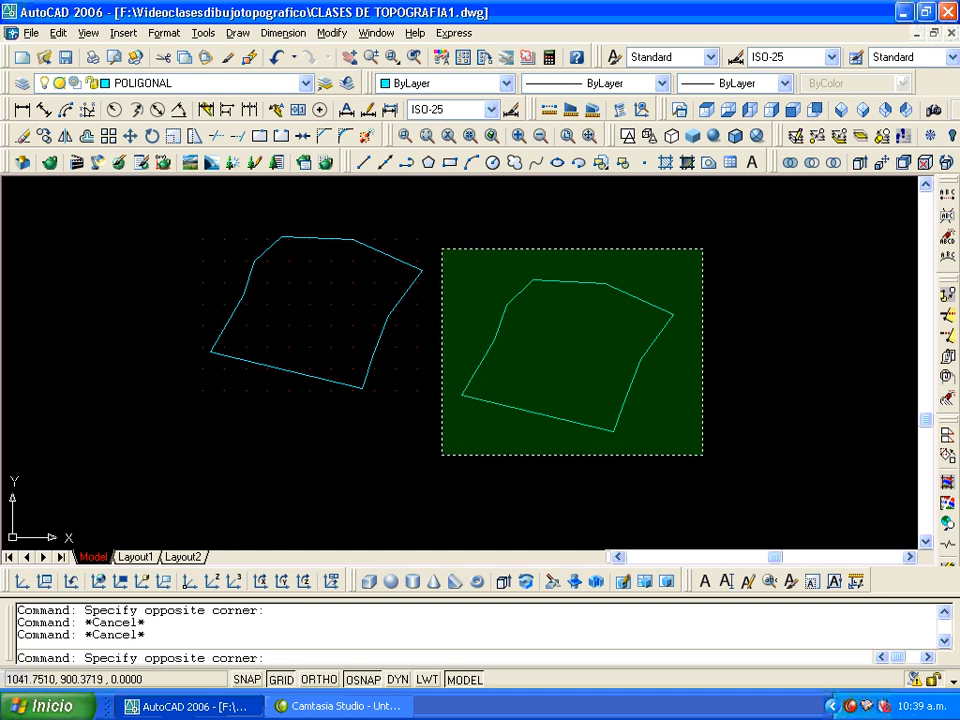
left_click(441, 455)
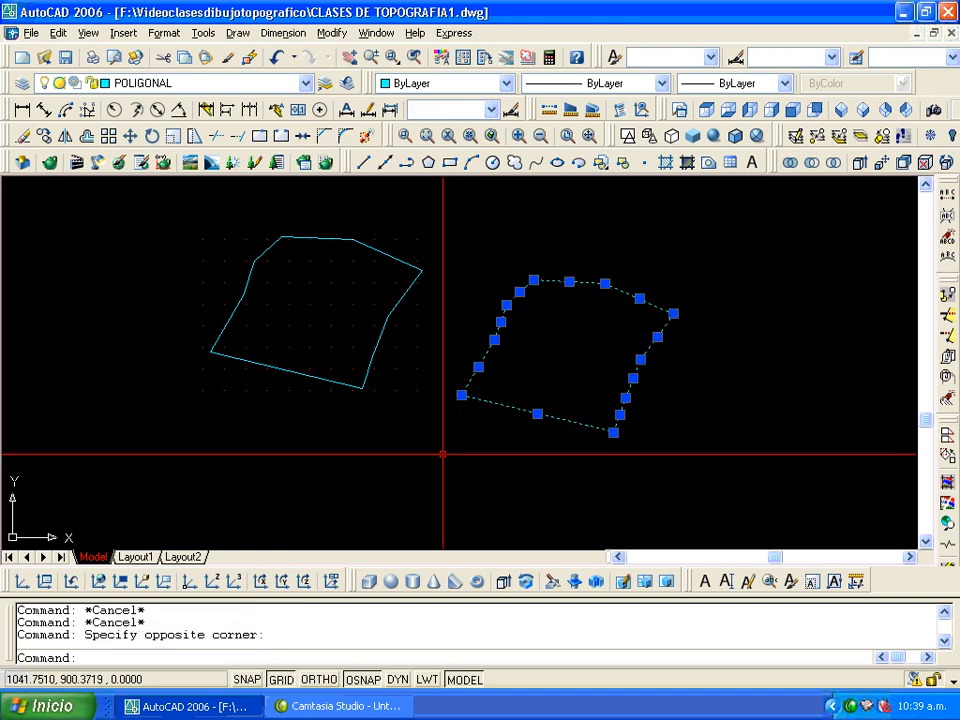
left_click(22, 135)
mouse_move(317, 293)
middle_mouse_down()
mouse_move(418, 358)
mouse_move(494, 343)
mouse_move(456, 339)
middle_mouse_up()
key("F7")
scroll(456, 340, "up", 2)
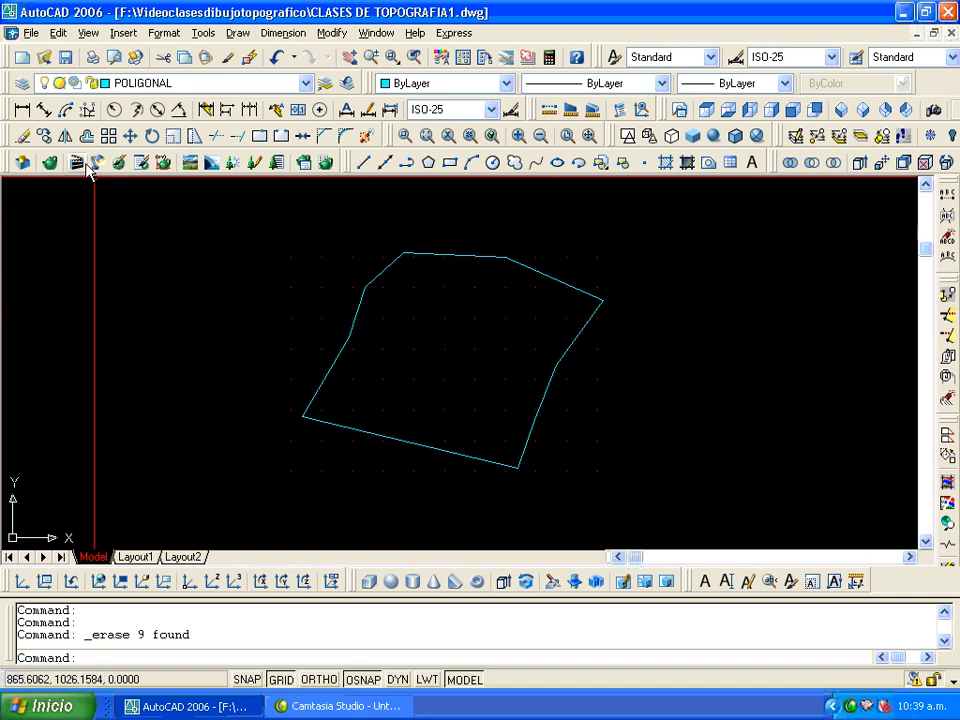
- Create a layer named CAJETIN and make it current
left_click(24, 86)
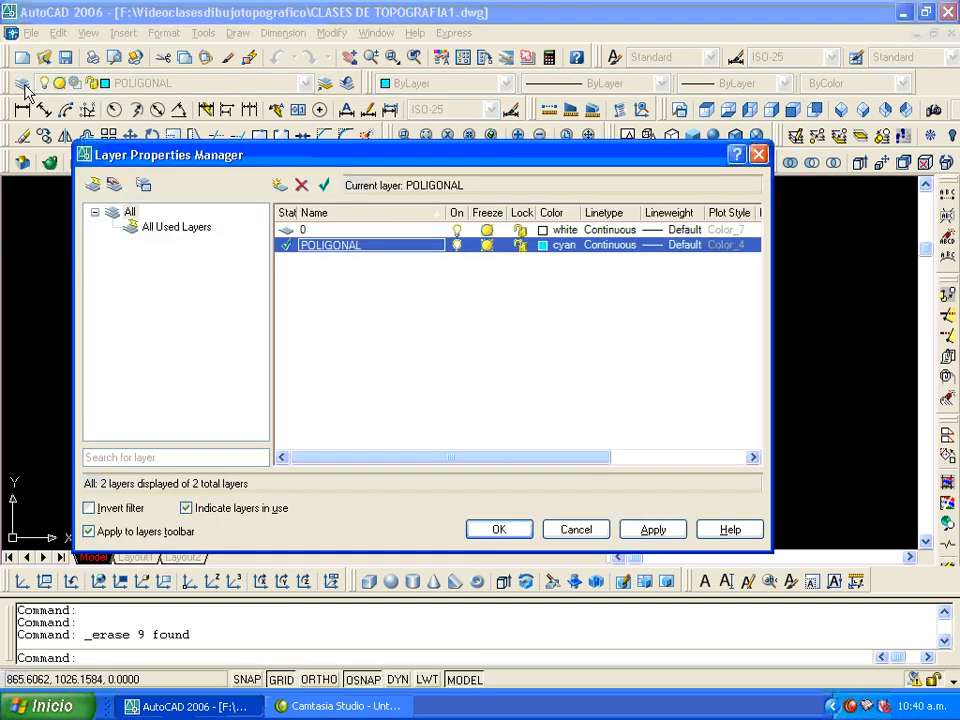
left_click(280, 186)
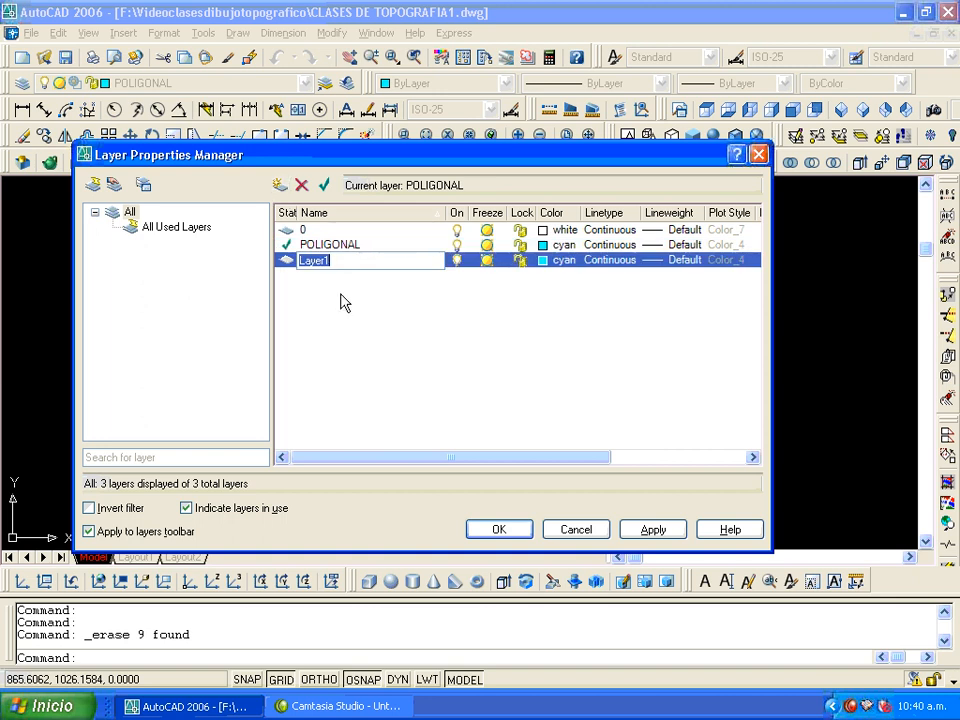
type("CAJETIN")
left_click(324, 188)
left_click(499, 530)
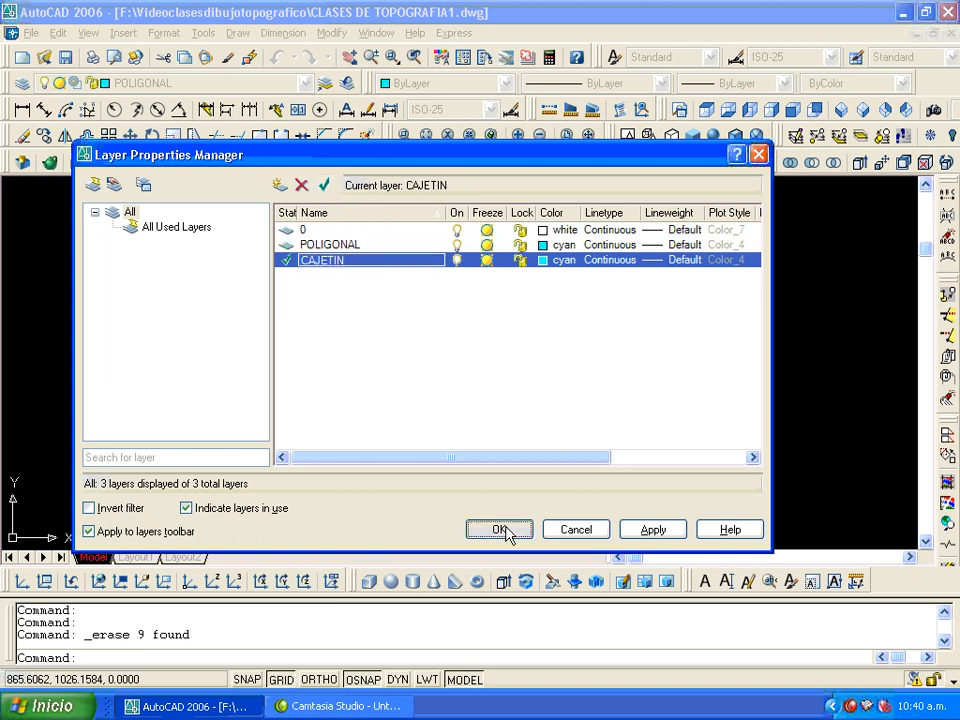
- Draw a rectangle 90 units wide and 60 units high in the empty area to the right of the polygon
middle_click_drag(491, 366, 438, 376)
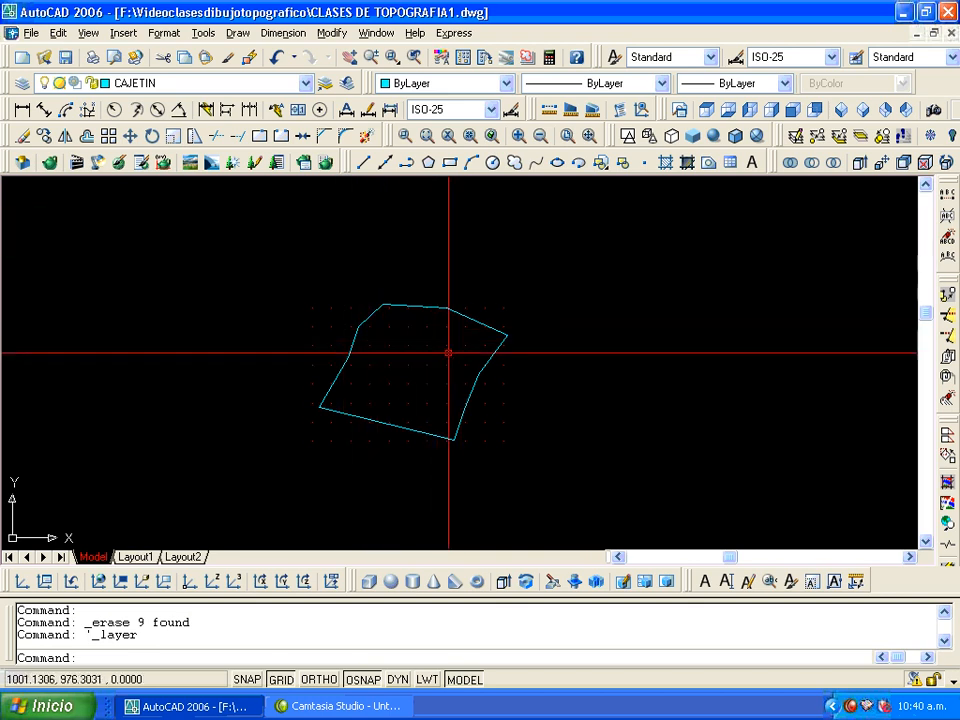
key("F7")
middle_click_drag(414, 359, 445, 341)
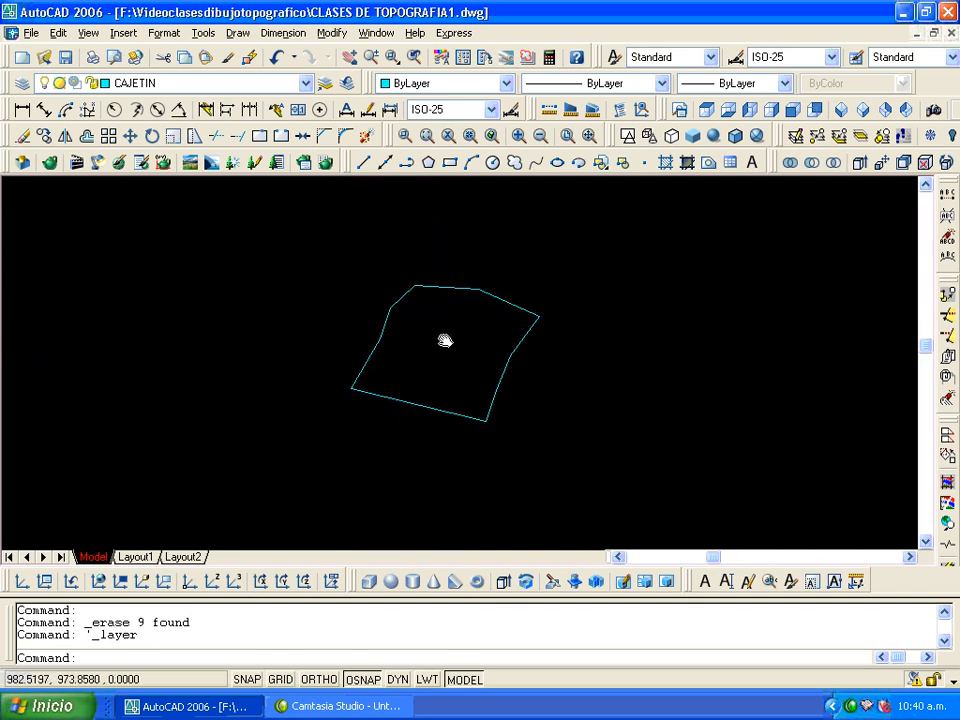
mouse_move(617, 306)
middle_mouse_down()
mouse_move(418, 321)
mouse_move(352, 311)
middle_mouse_up()
key("F7")
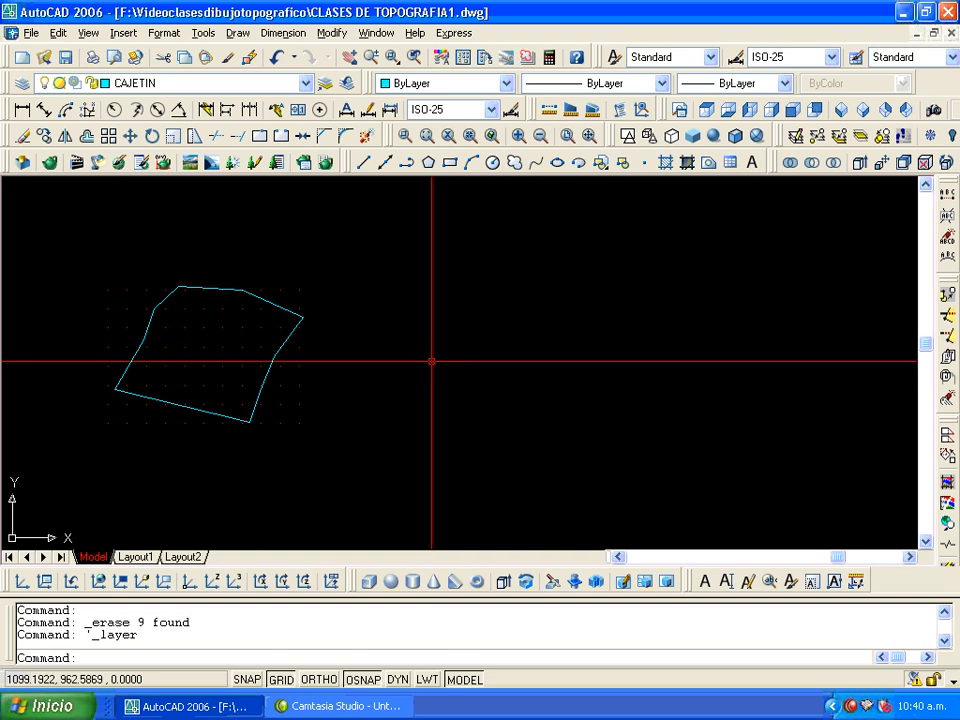
scroll(431, 361, "up", 1)
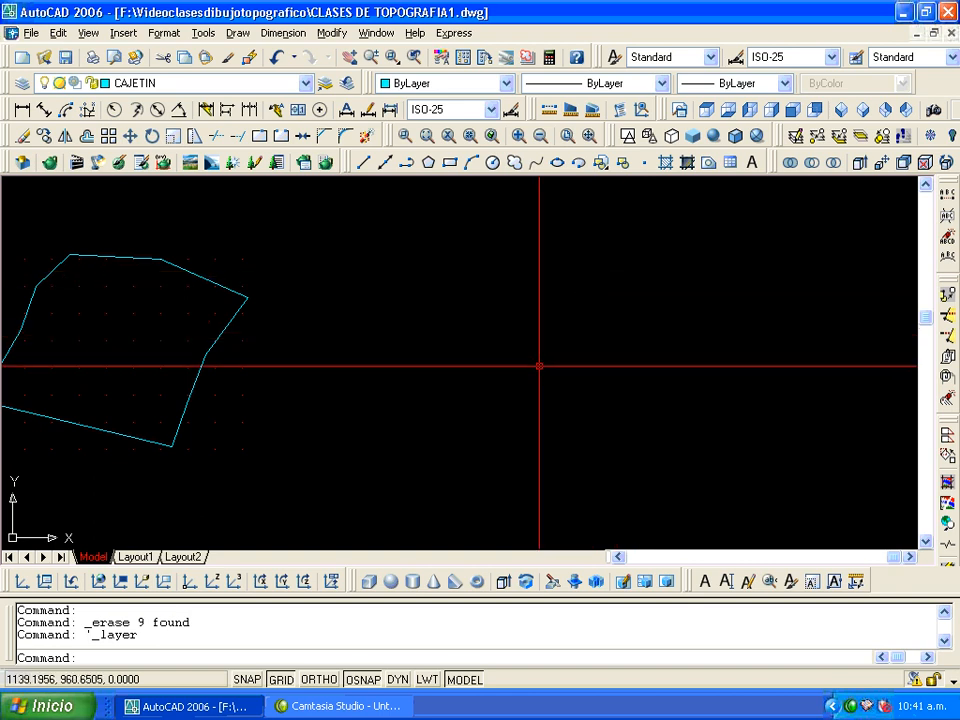
left_click(450, 164)
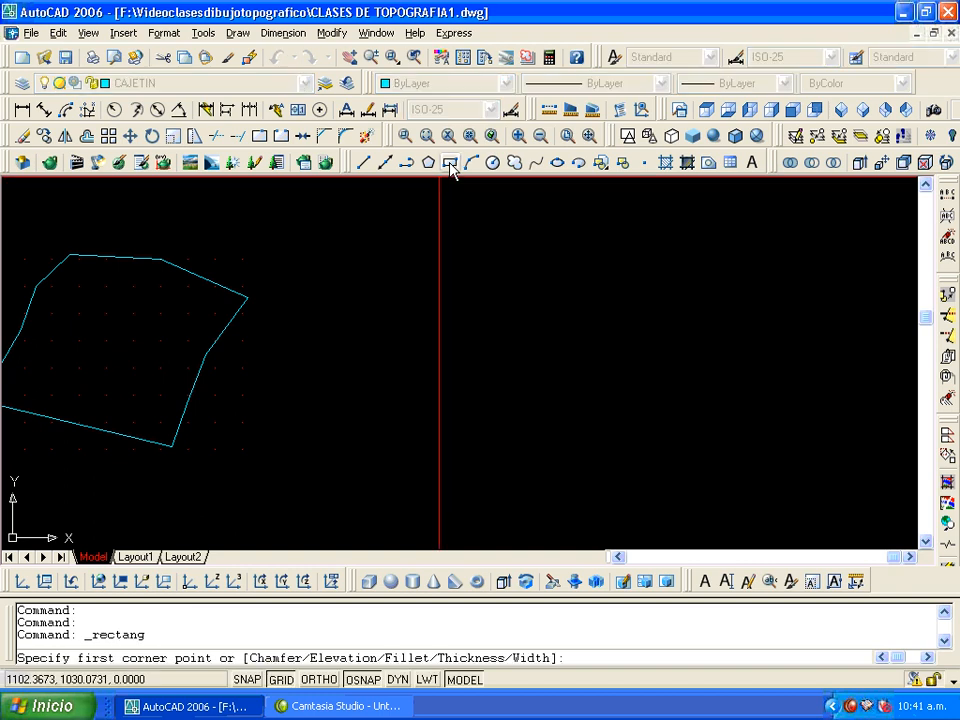
left_click(438, 447)
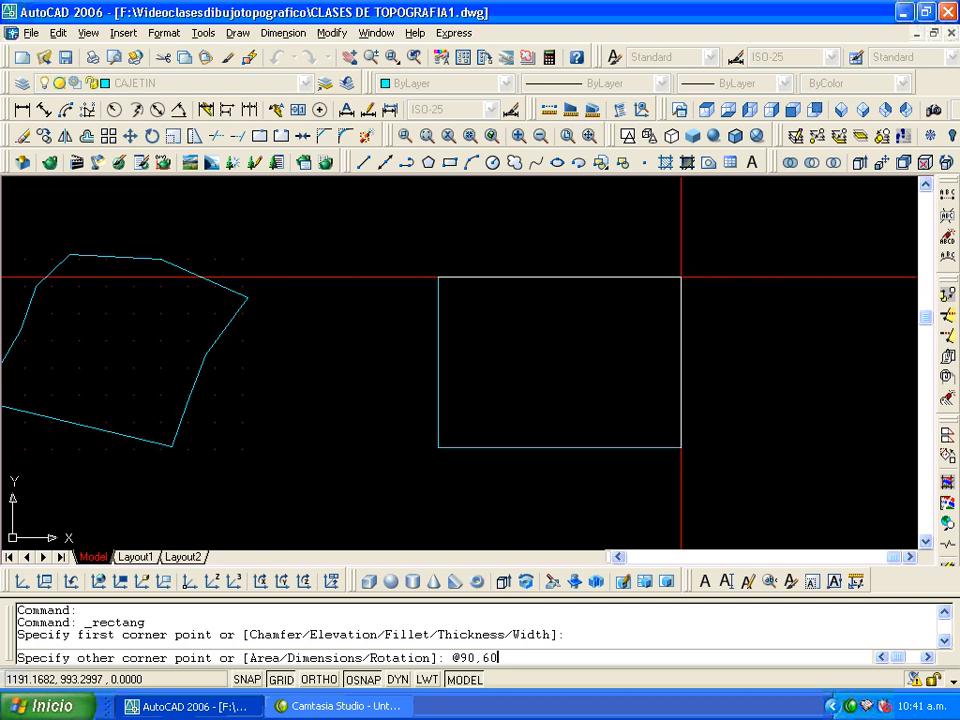
key("Return")
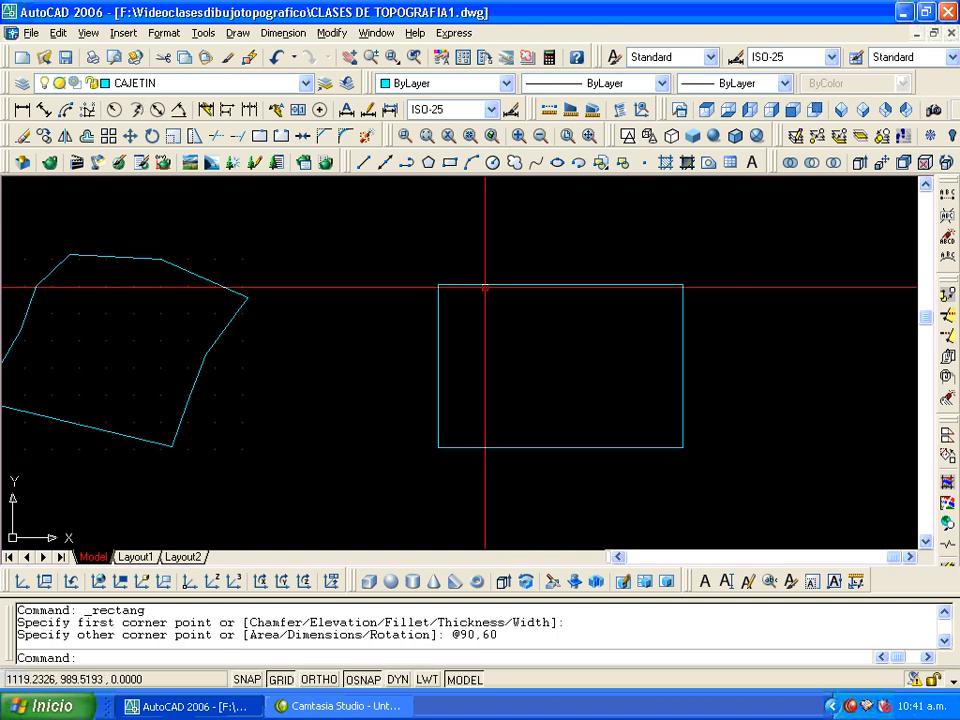
- Set the CAJETIN layer's color to index 9
left_click(22, 83)
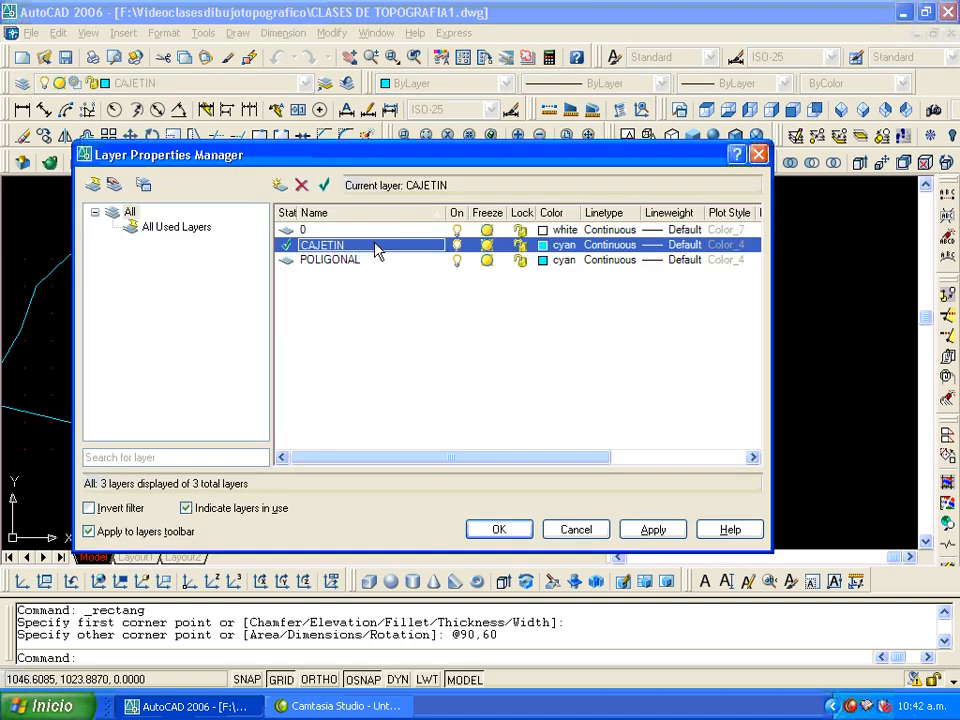
left_click(543, 246)
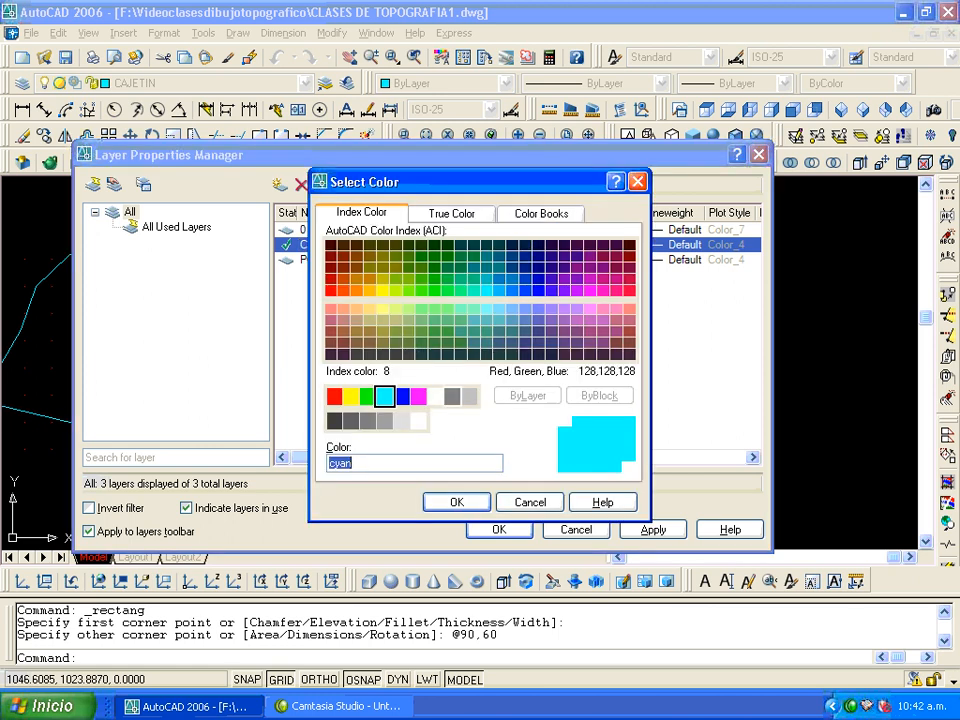
left_click(469, 397)
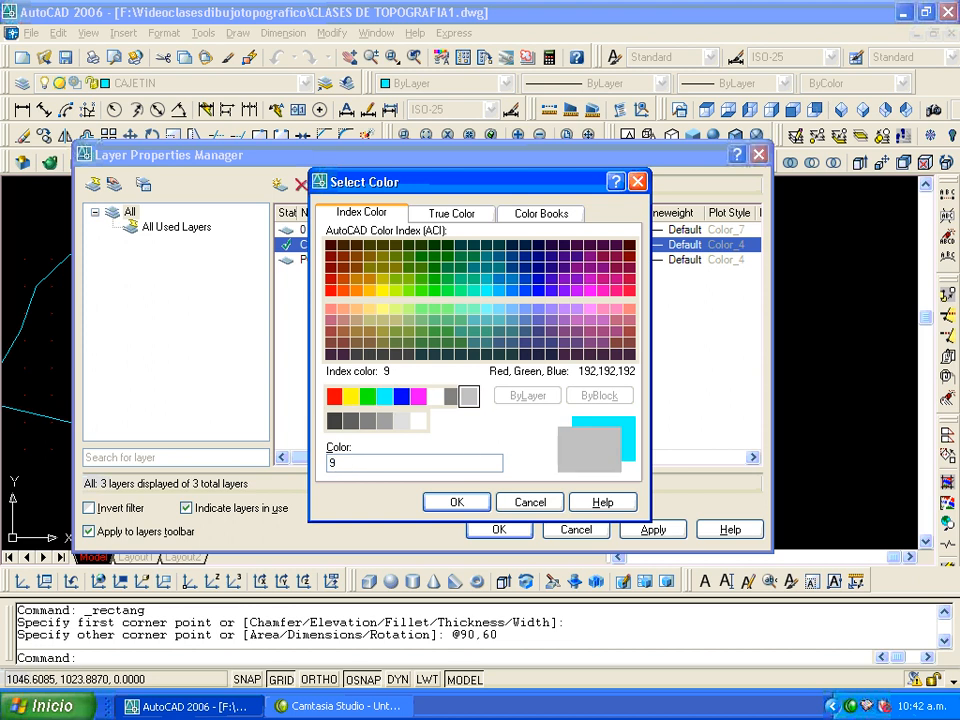
left_click(458, 502)
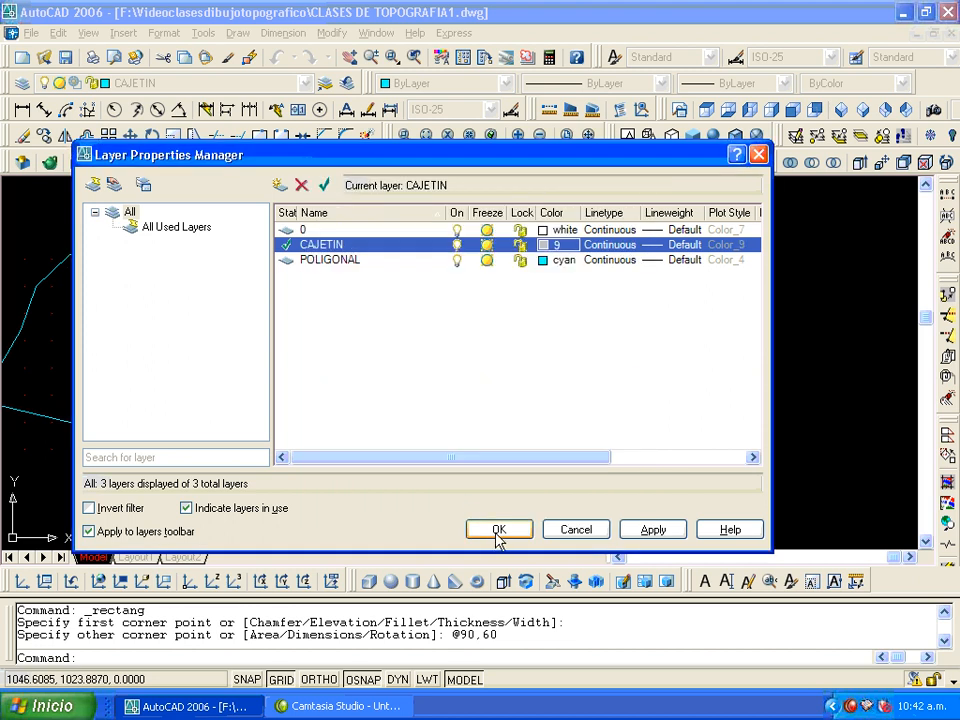
left_click(498, 529)
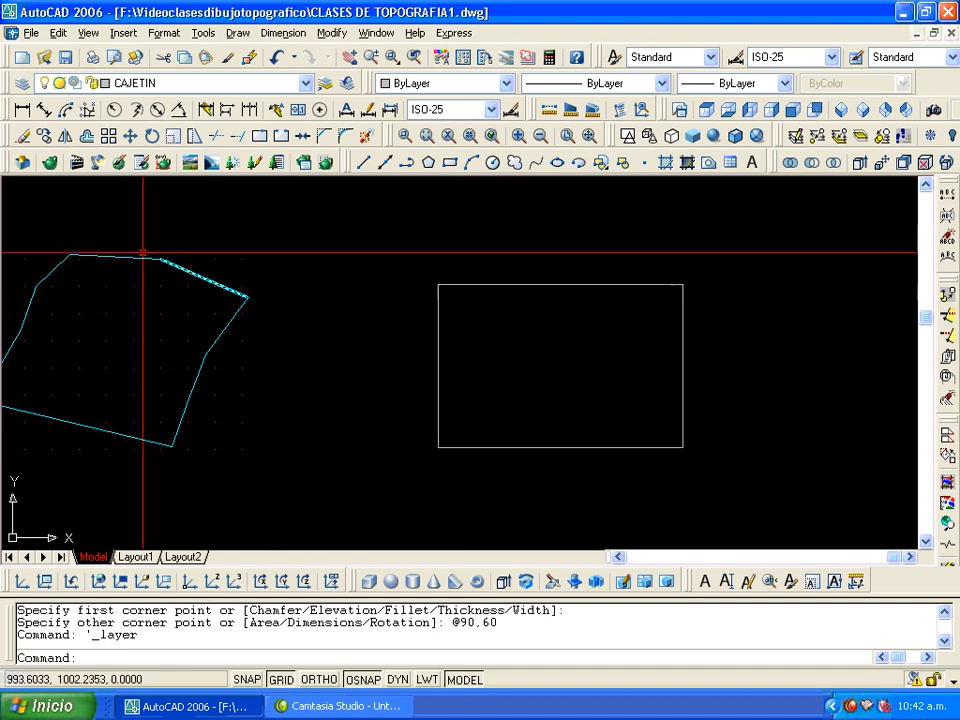
- Freeze the POLIGONAL layer so the polygon is hidden, and thaw it again
left_click(306, 84)
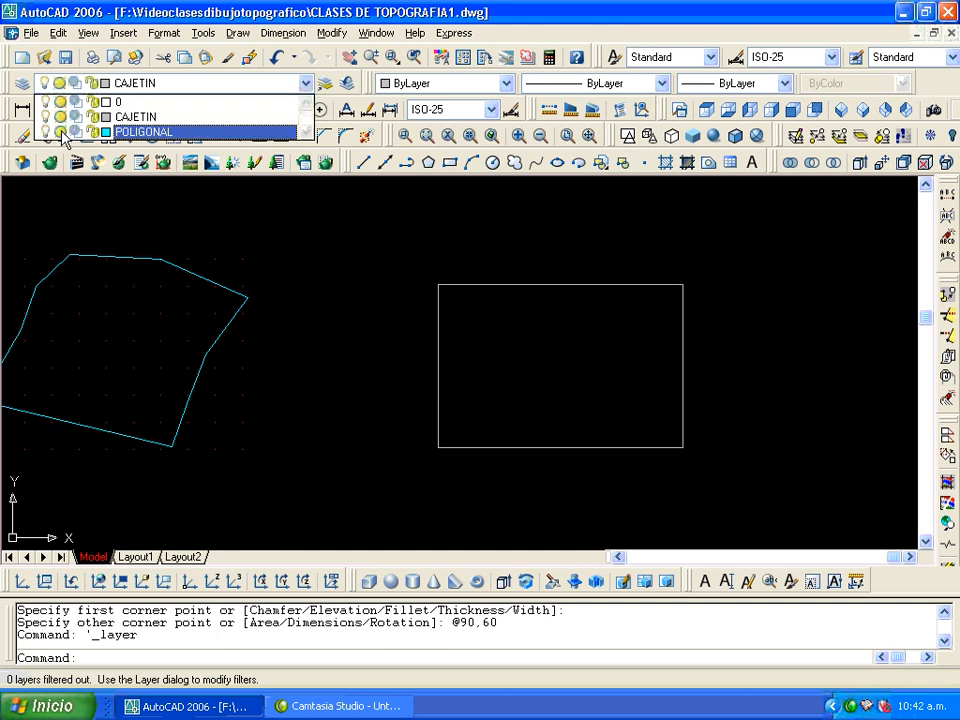
left_click(61, 131)
left_click(301, 242)
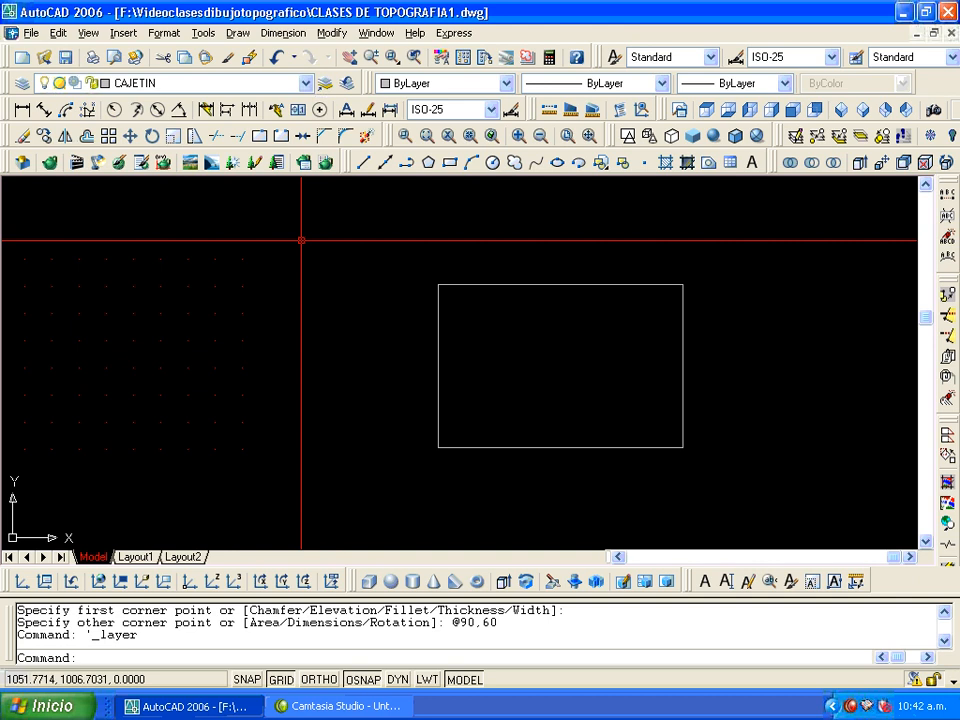
left_click(306, 84)
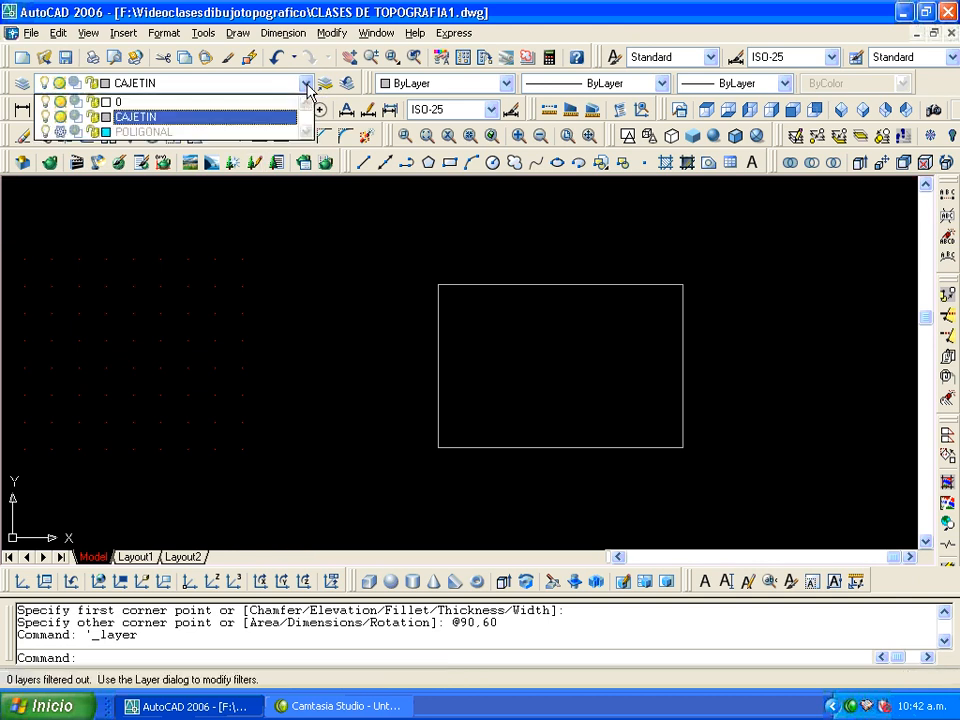
left_click(61, 131)
left_click(249, 313)
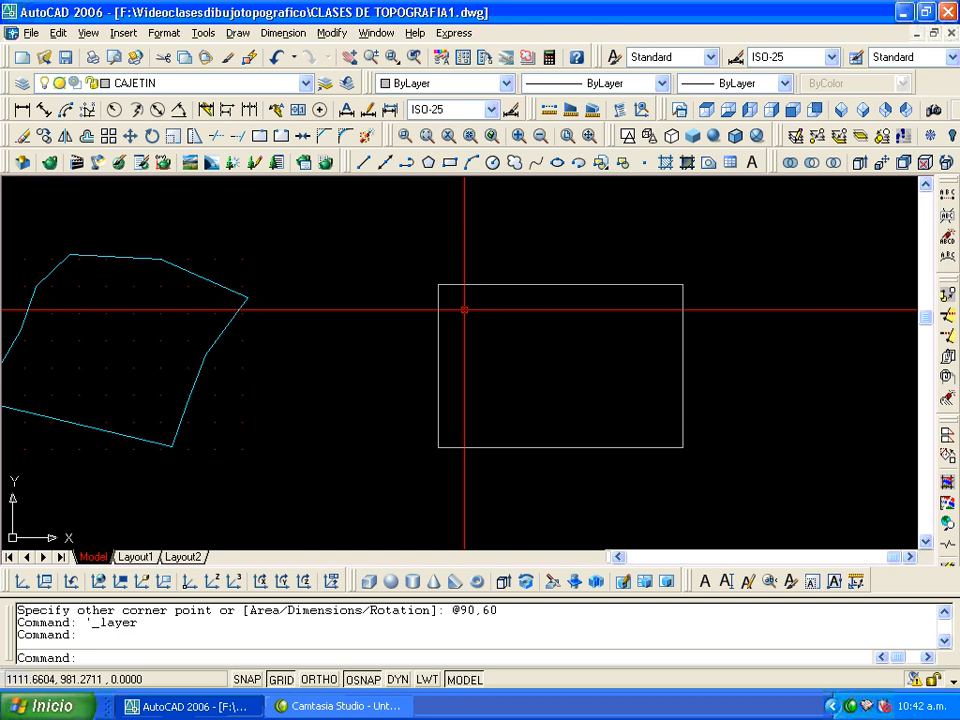
- Offset the title block rectangle 1.5 units inward with object snap off, and erase the outer original rectangle
middle_click_drag(560, 362, 480, 341)
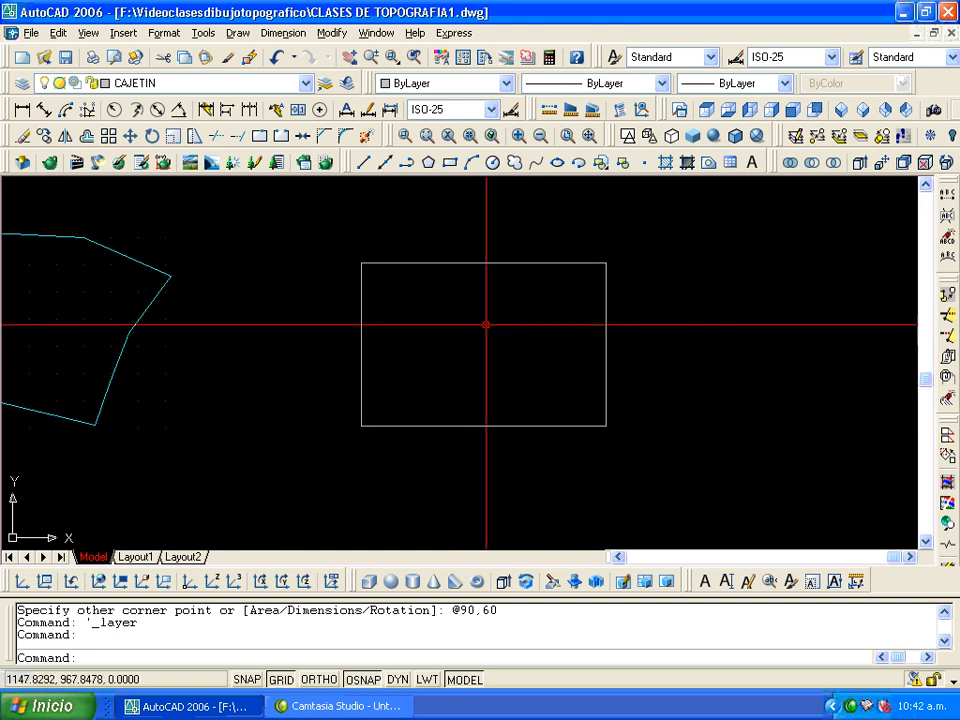
scroll(484, 324, "up", 2)
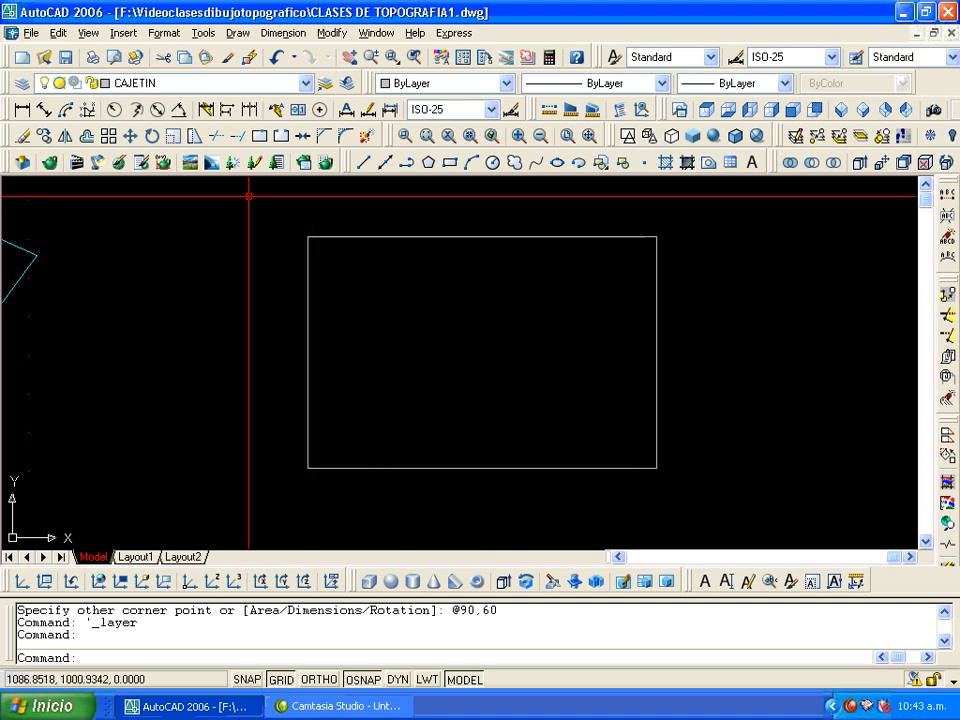
left_click(88, 138)
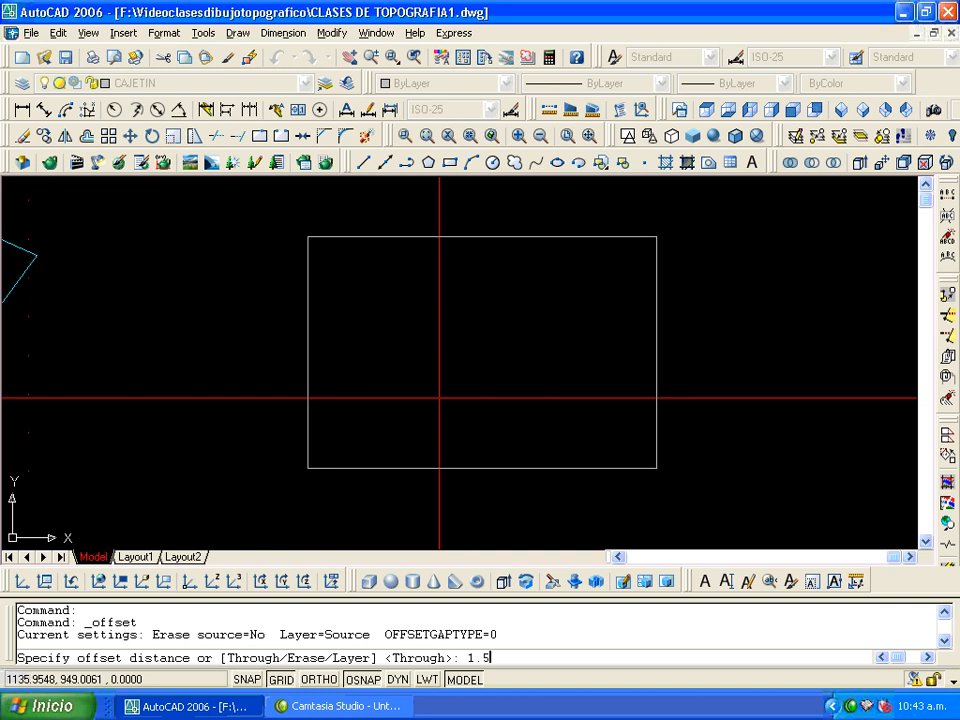
key("Return")
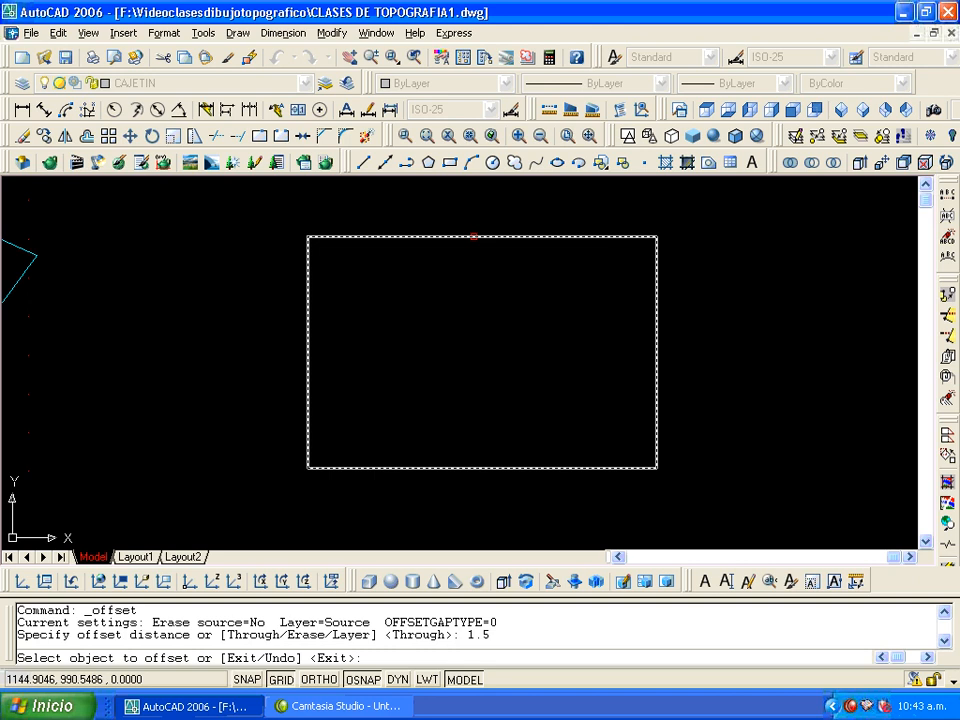
left_click(473, 236)
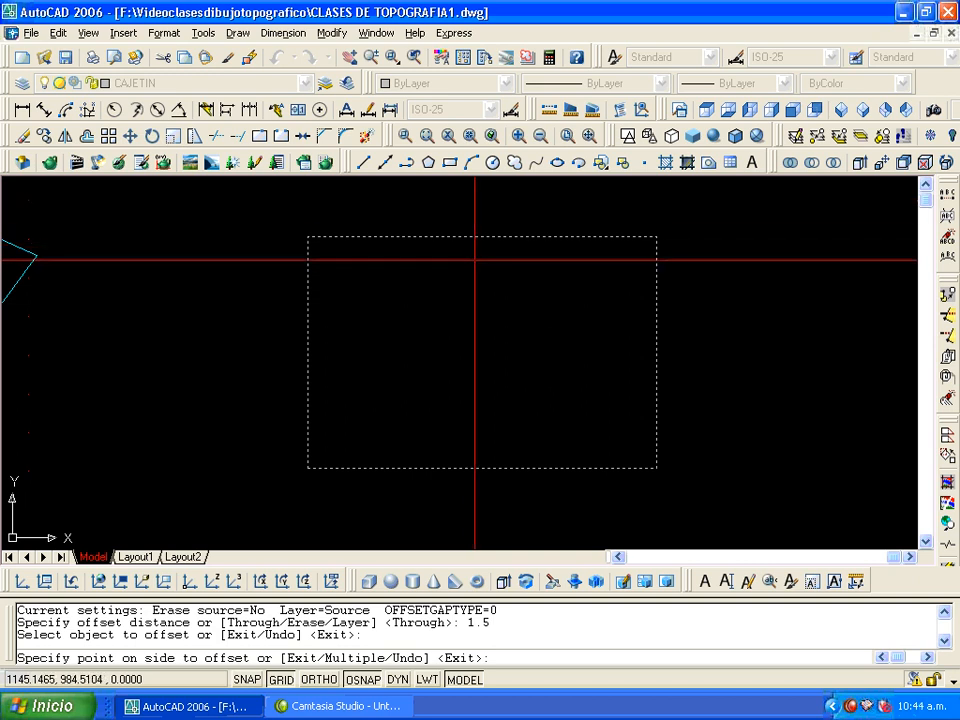
left_click(366, 680)
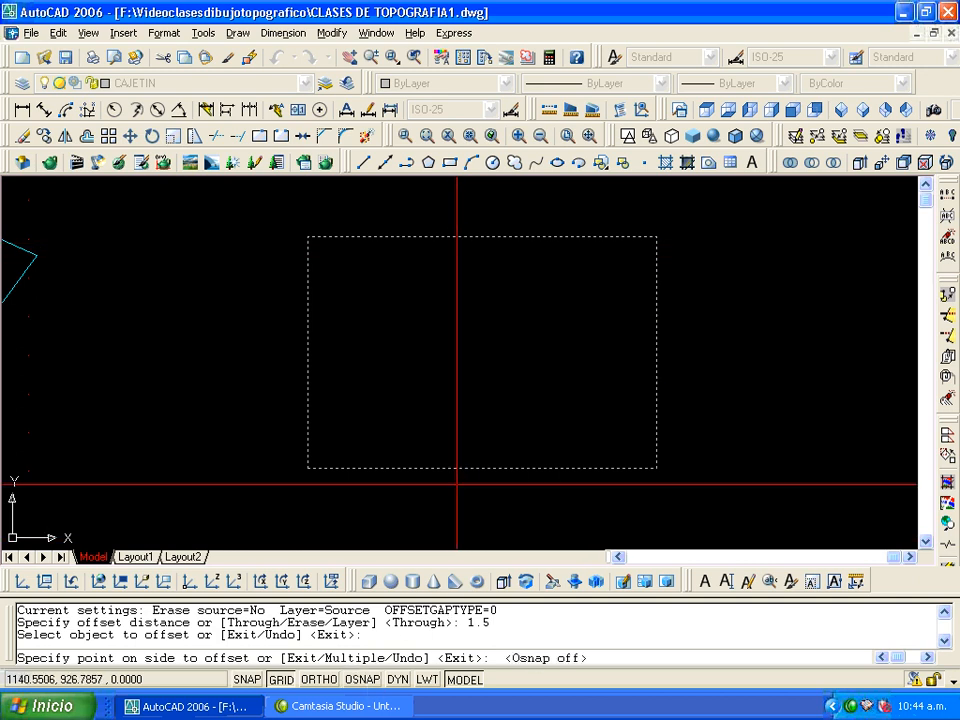
left_click(477, 332)
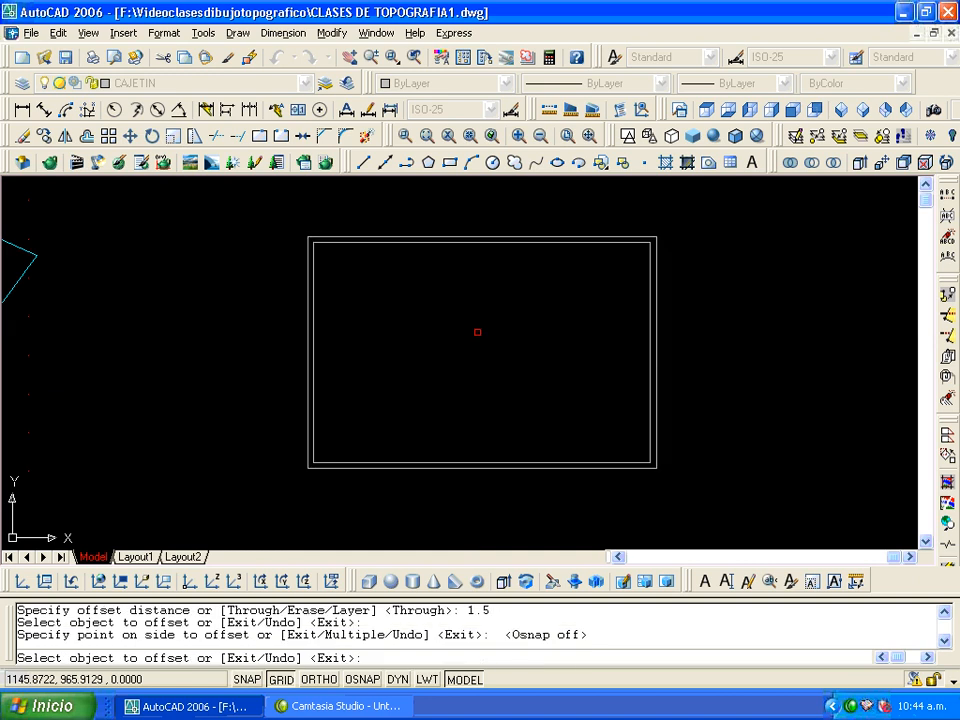
key("Return")
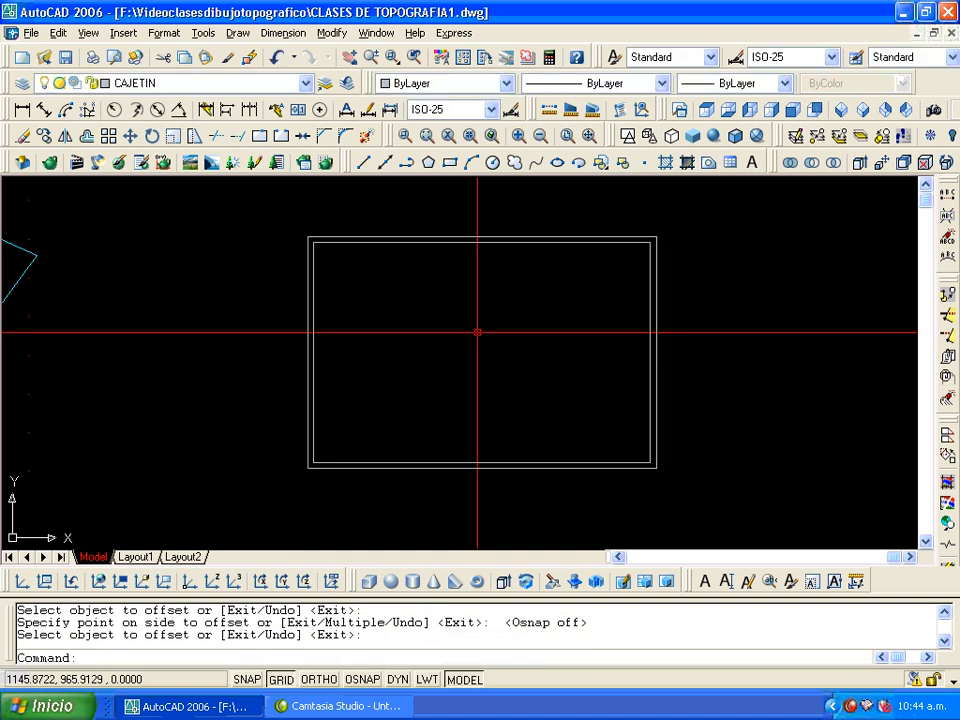
left_click(457, 236)
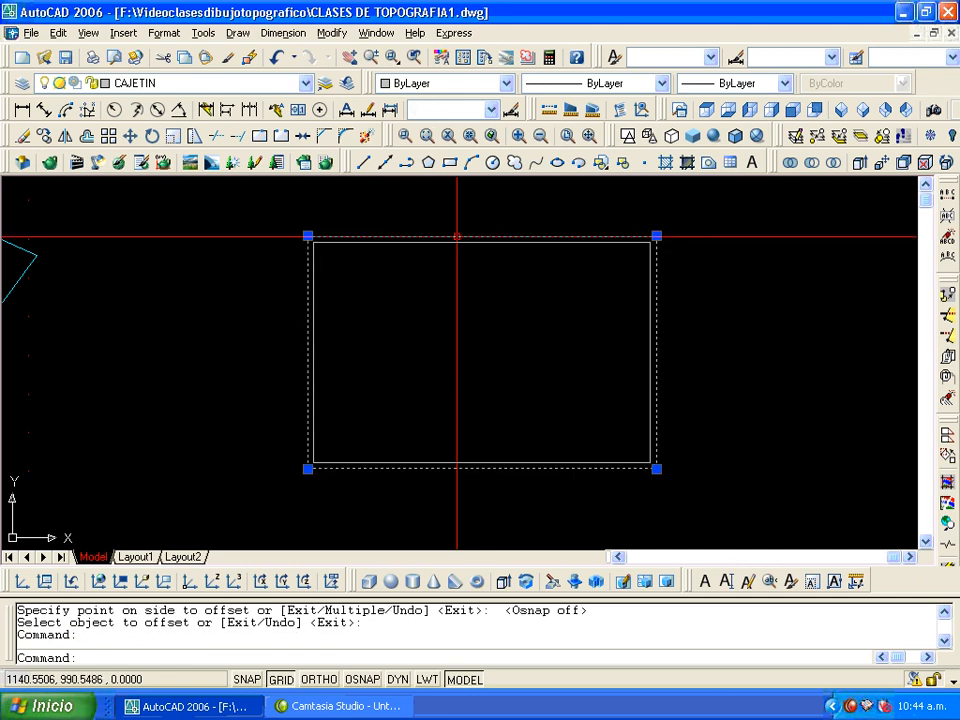
left_click(22, 137)
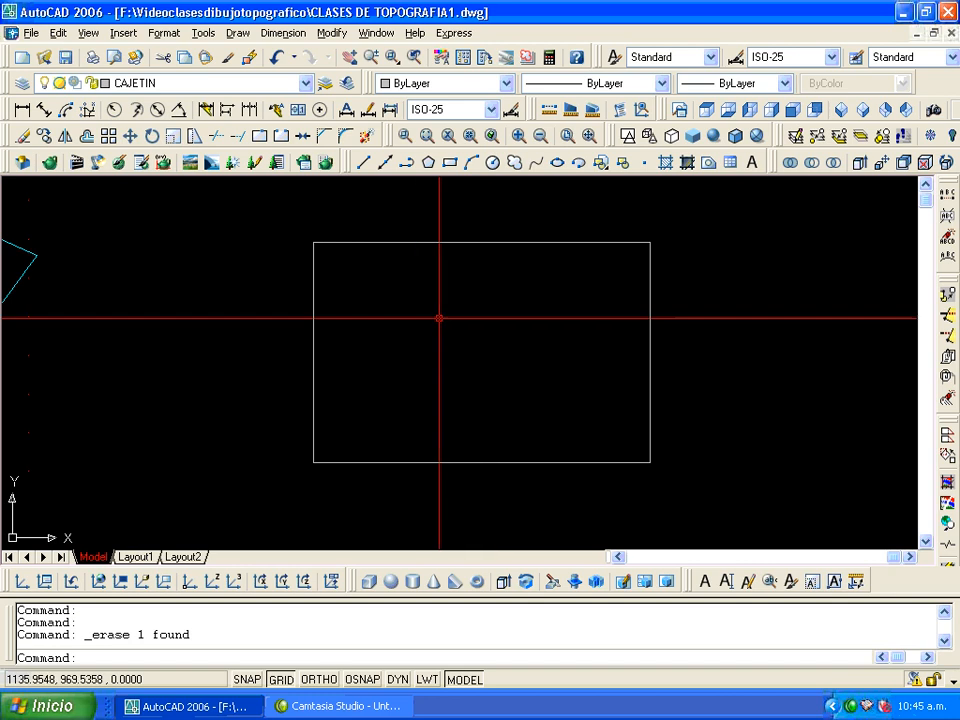
- Start a block definition named CAJETIN A-1 with its base point picked near the centre of the rectangle
scroll(439, 318, "down", 2)
middle_click_drag(439, 318, 545, 320)
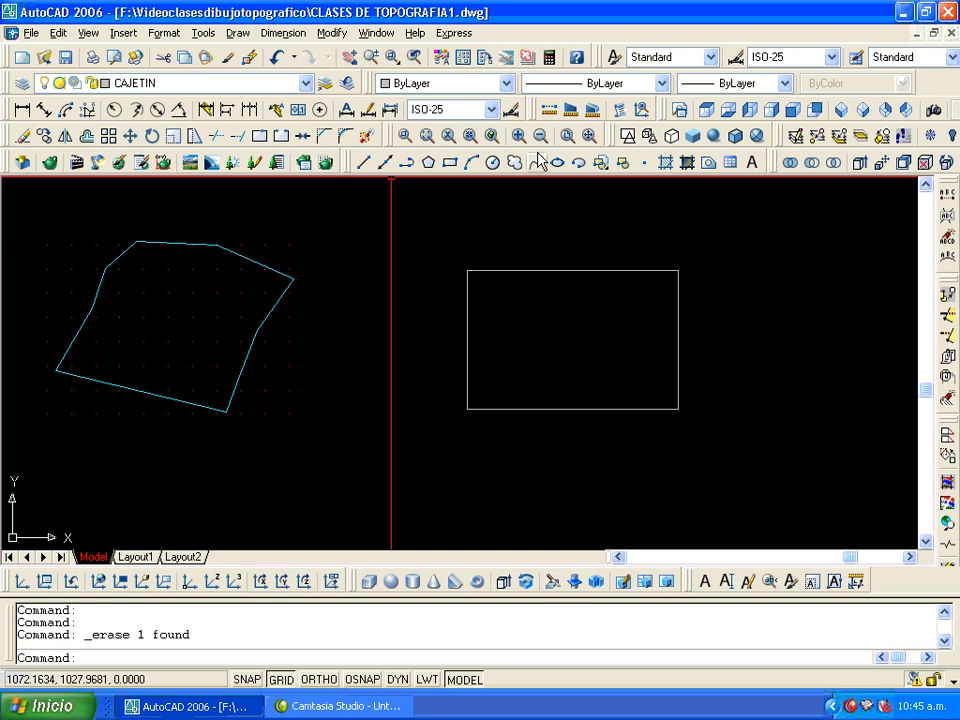
left_click(625, 164)
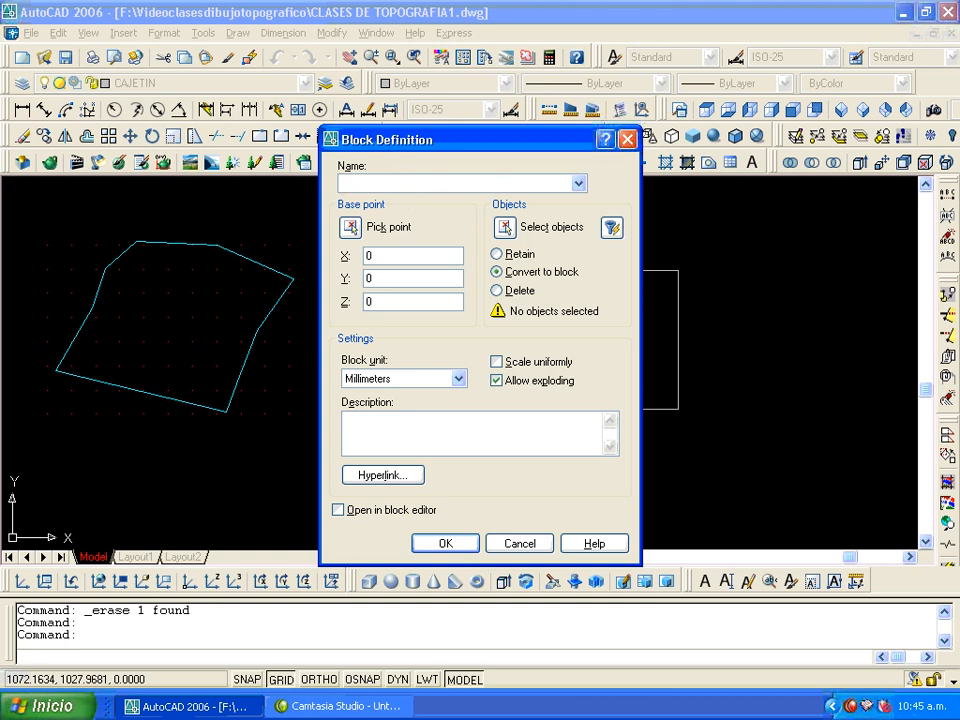
type("CAJETIN A-1")
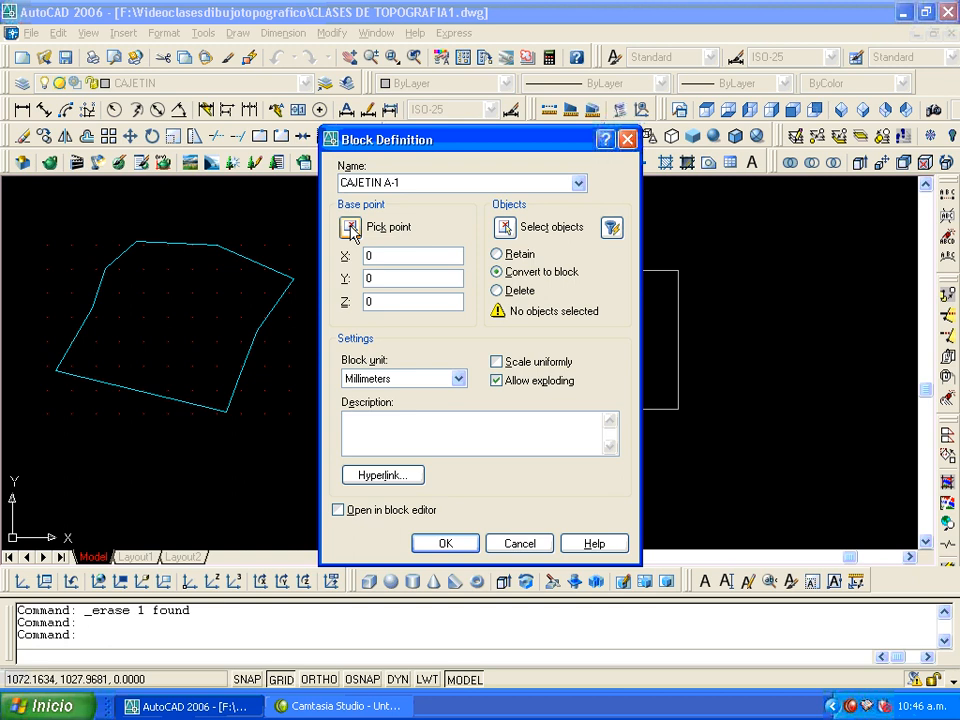
left_click(352, 230)
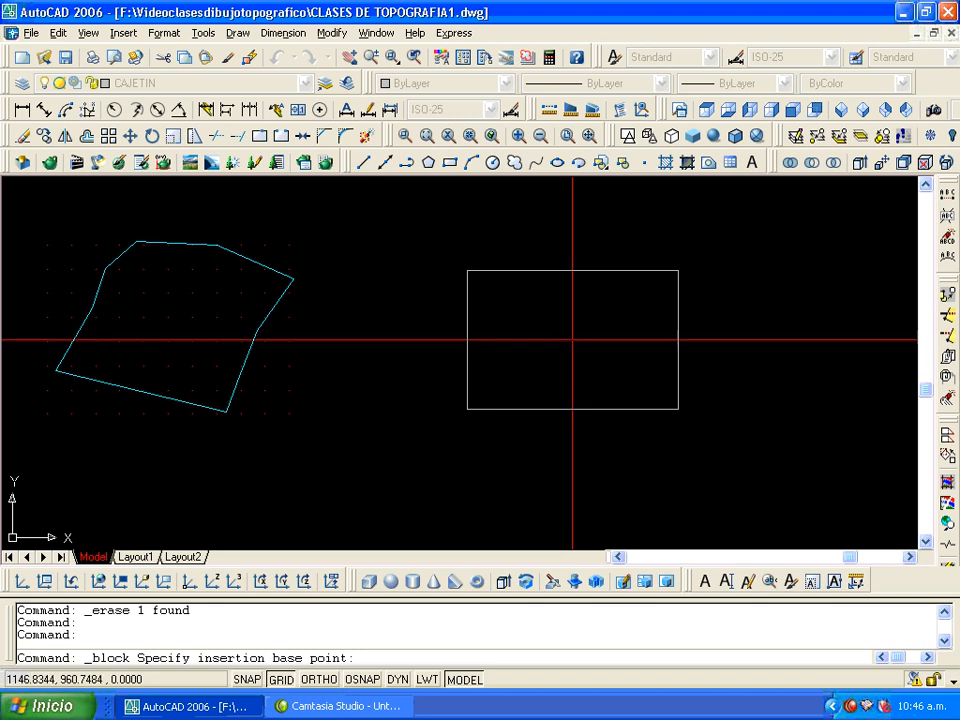
left_click(572, 271)
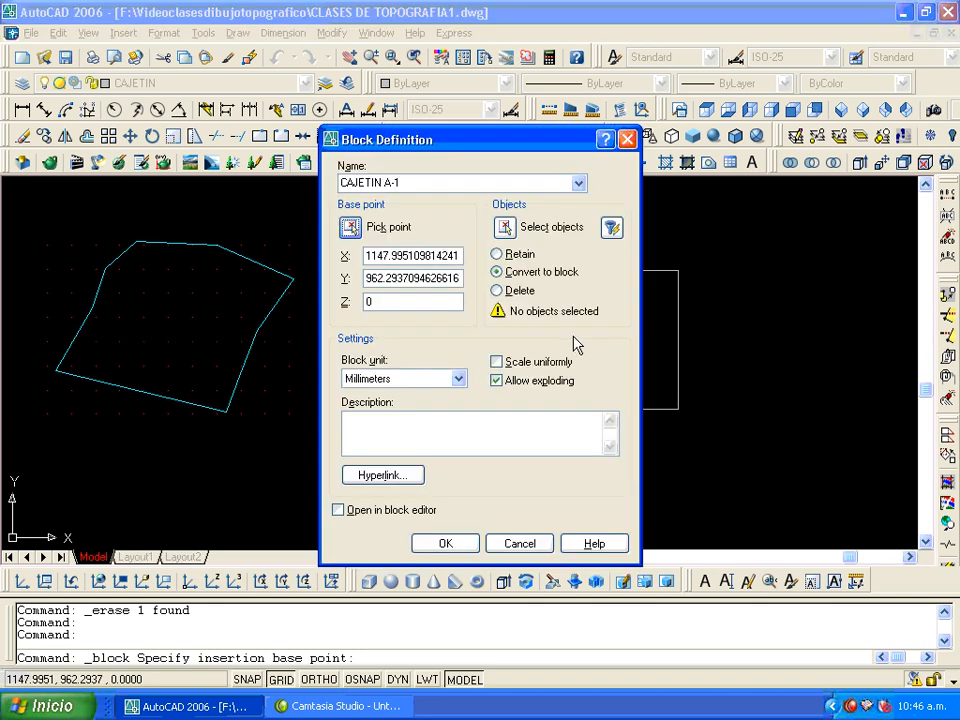
- Select the rectangle as the block's object and create the block with the Delete option for the source geometry
left_click(508, 229)
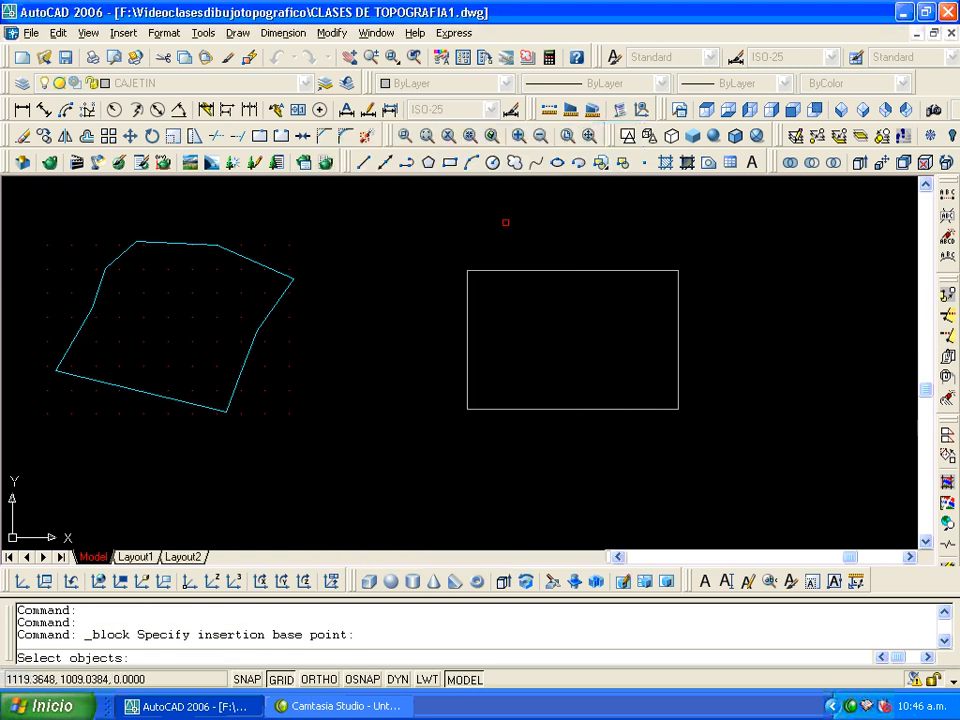
left_click(535, 270)
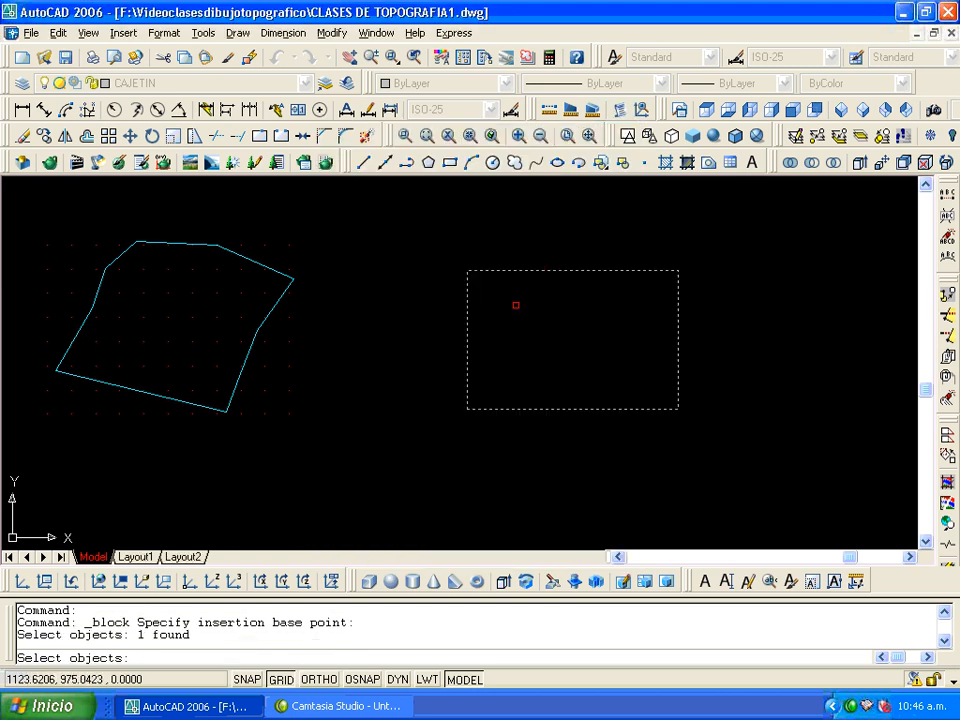
left_click(431, 246)
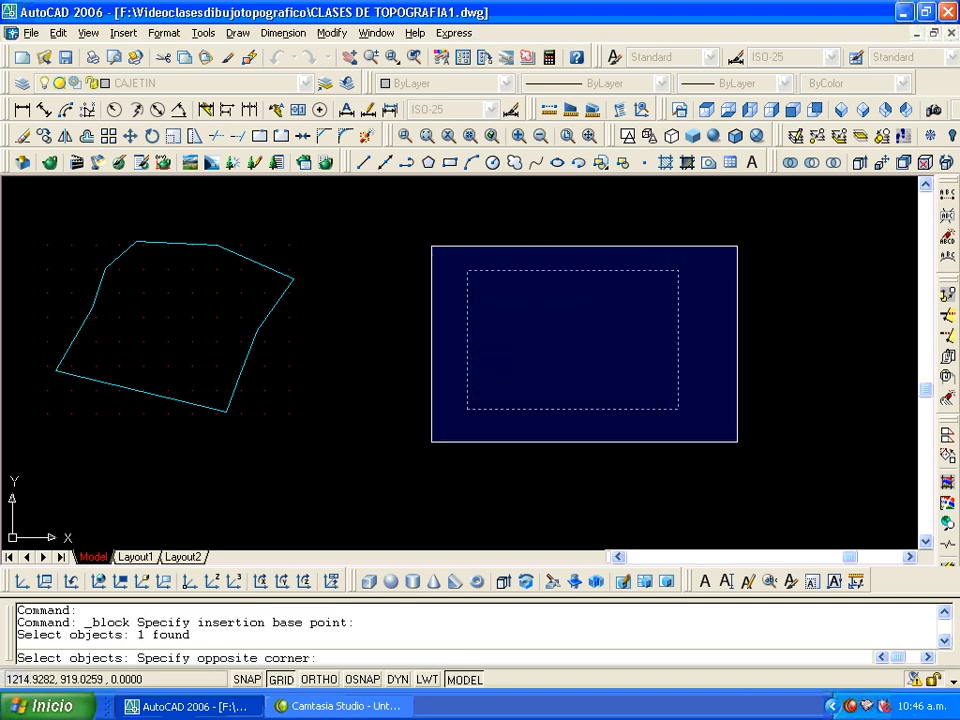
left_click(725, 443)
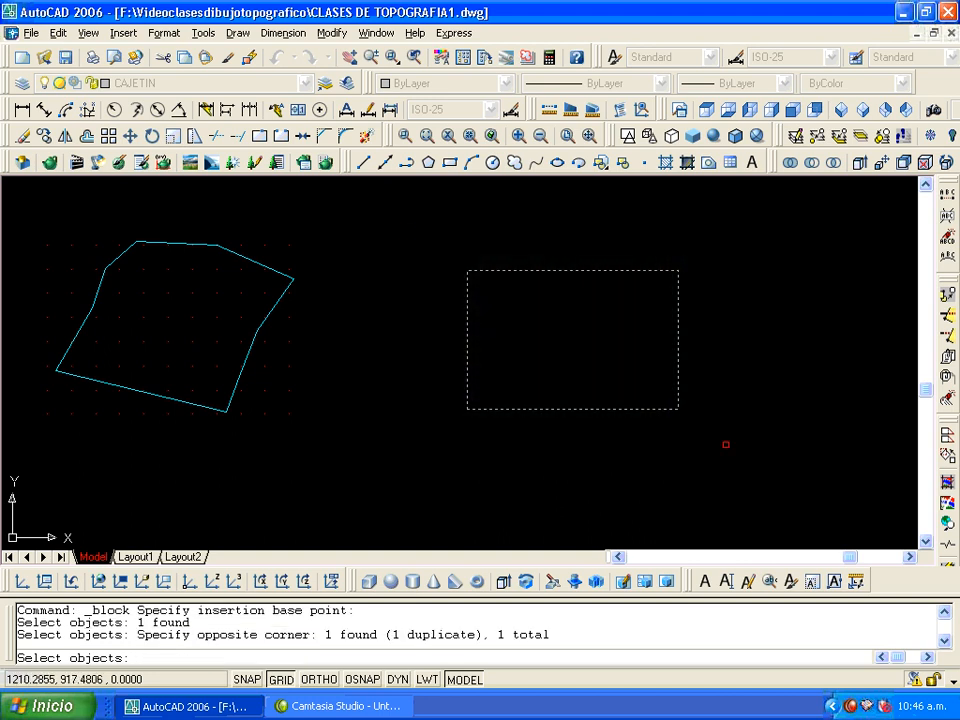
key("Return")
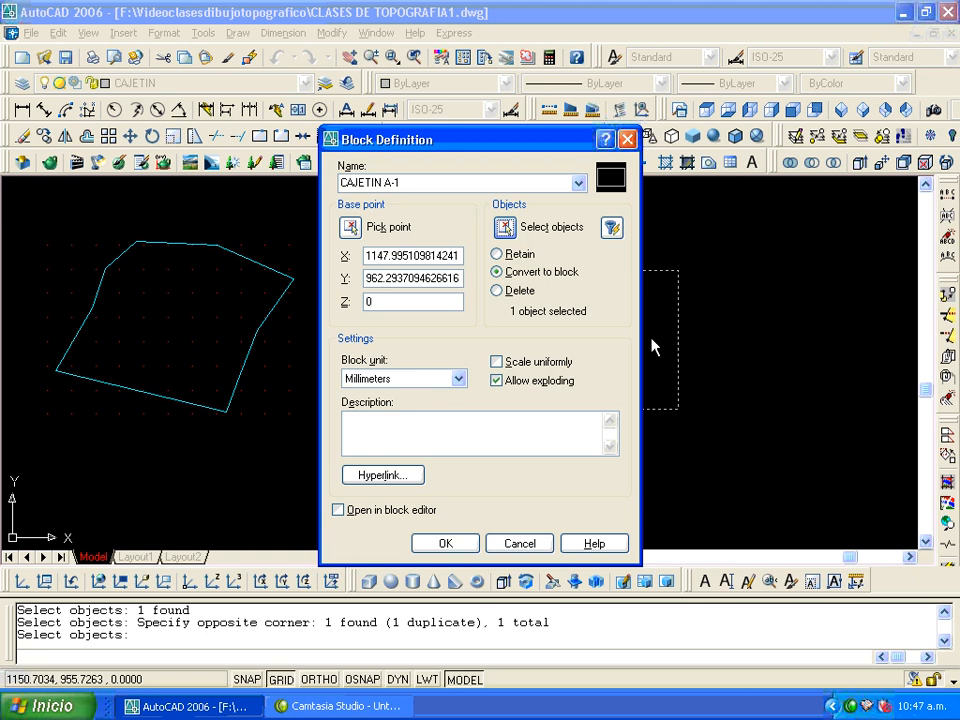
left_click(497, 291)
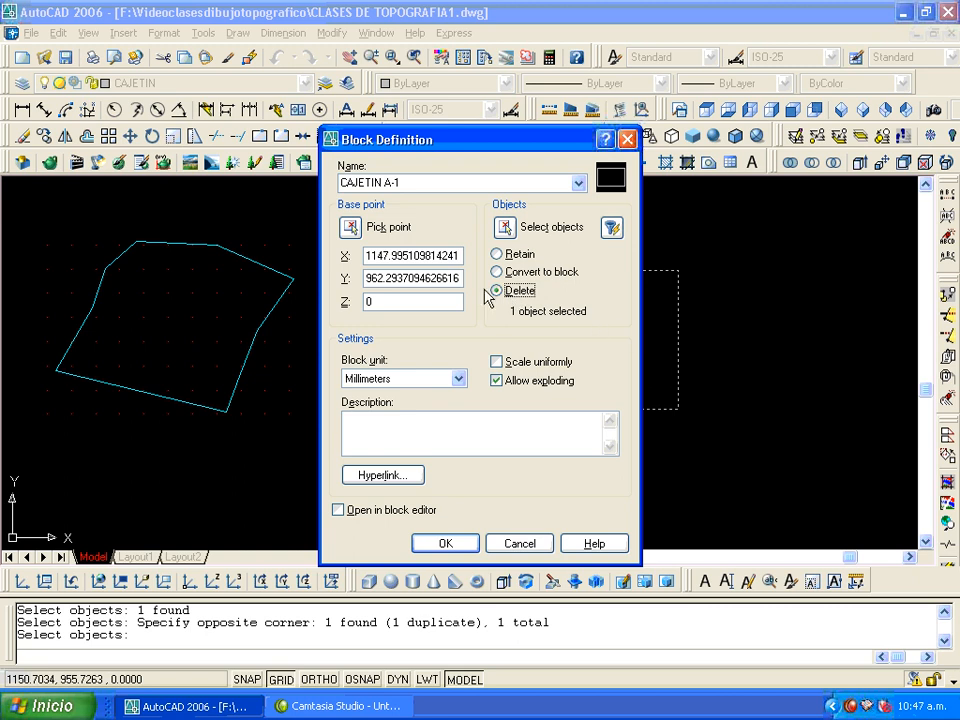
left_click(445, 545)
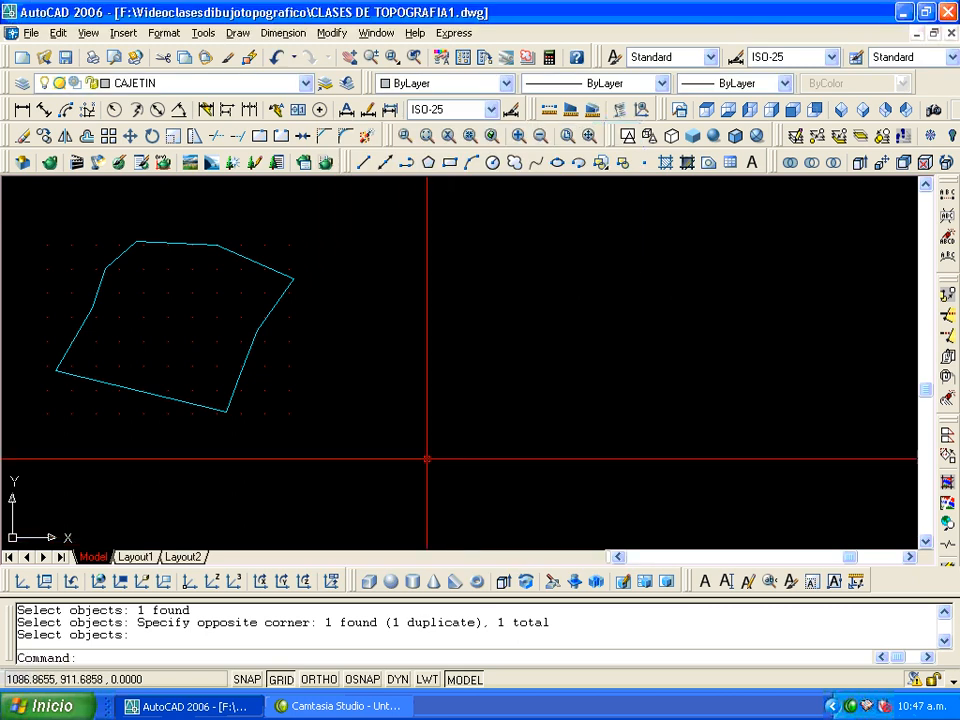
scroll(384, 340, "down", 5)
middle_click_drag(386, 341, 557, 338)
scroll(549, 341, "up", 2)
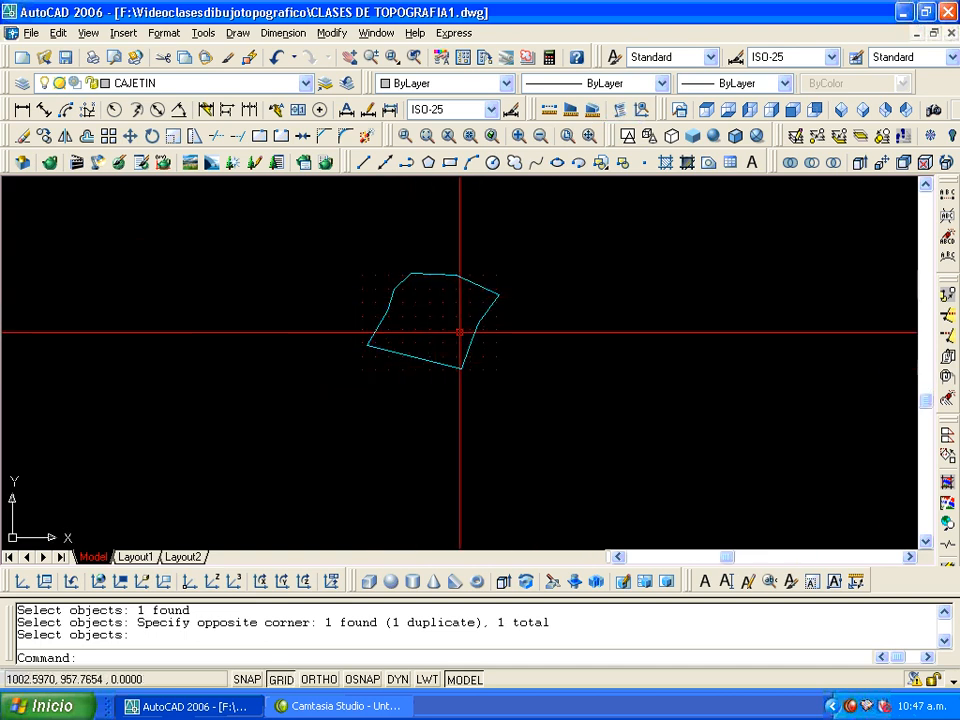
scroll(441, 309, "up", 2)
middle_click_drag(436, 316, 461, 335)
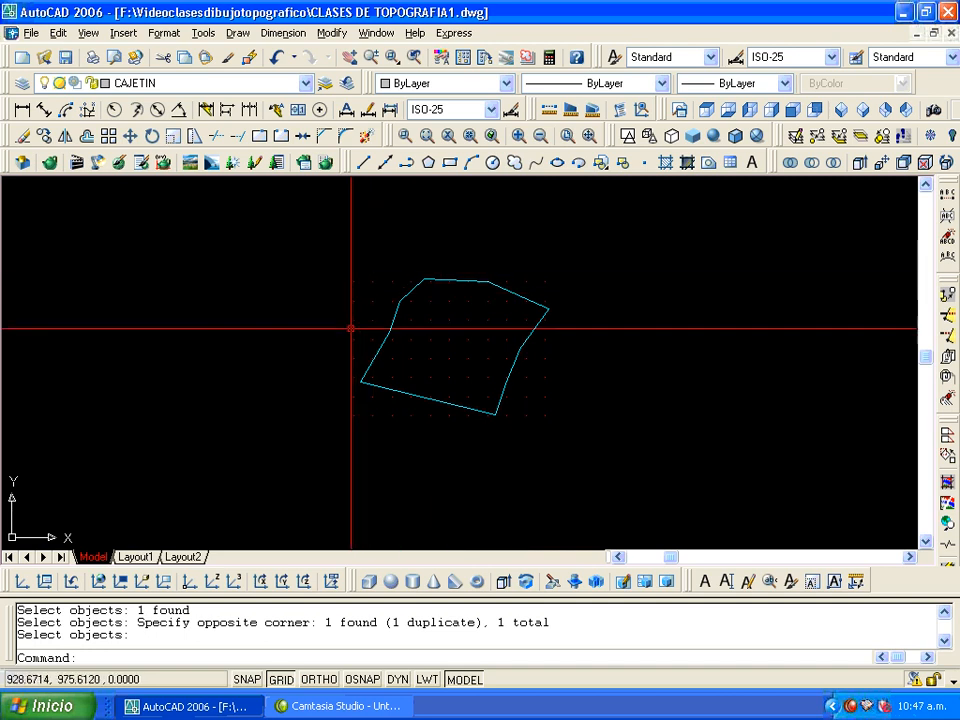
scroll(466, 336, "up", 2)
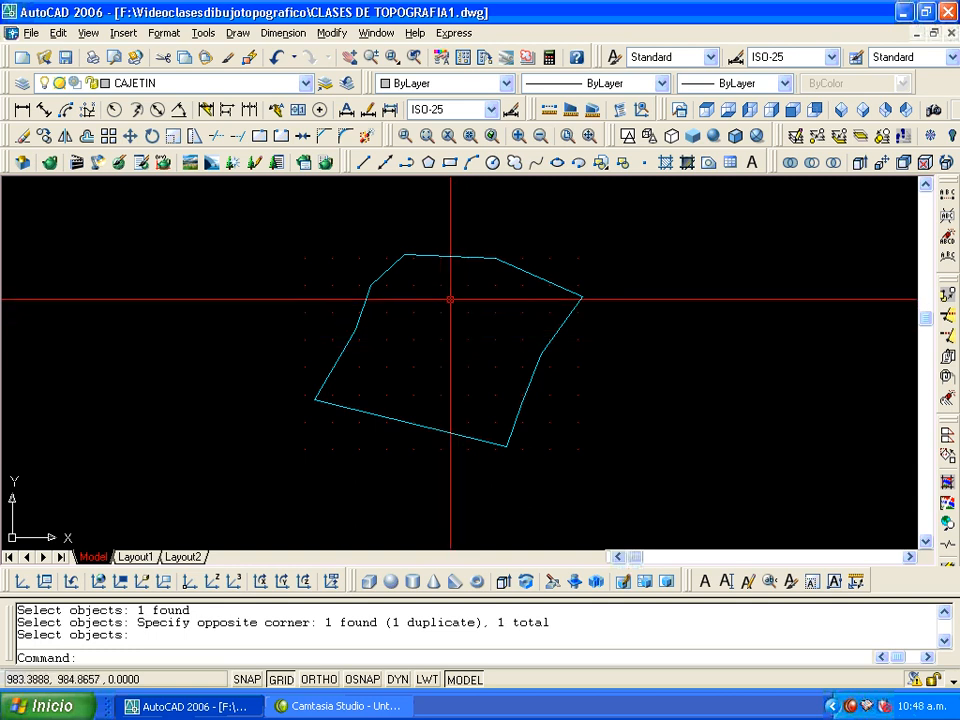
left_click(601, 163)
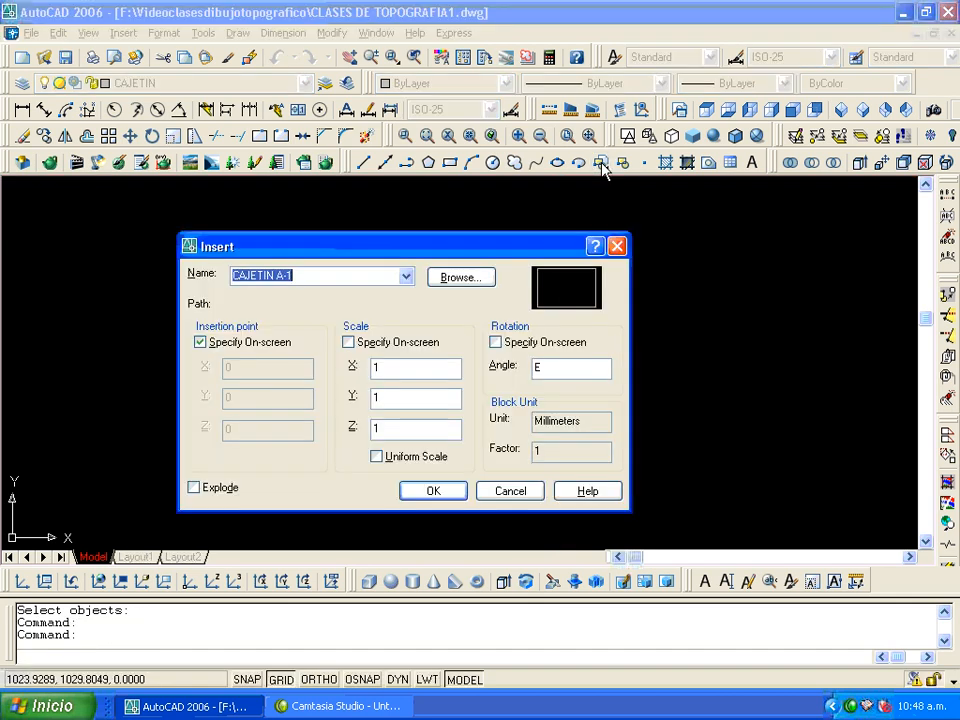
key("Escape")
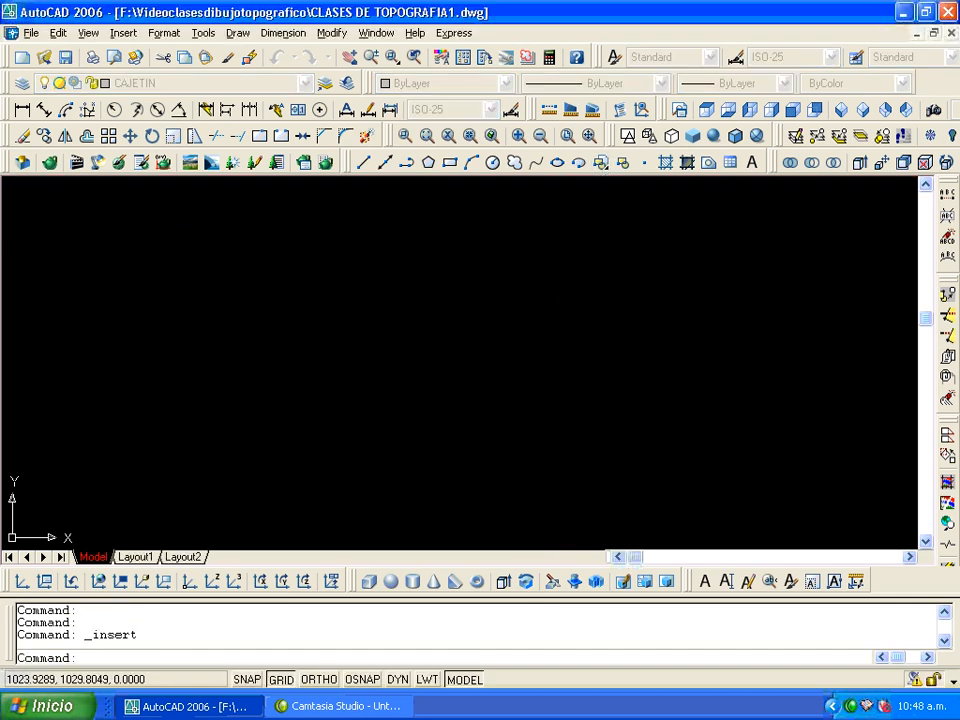
left_click(123, 33)
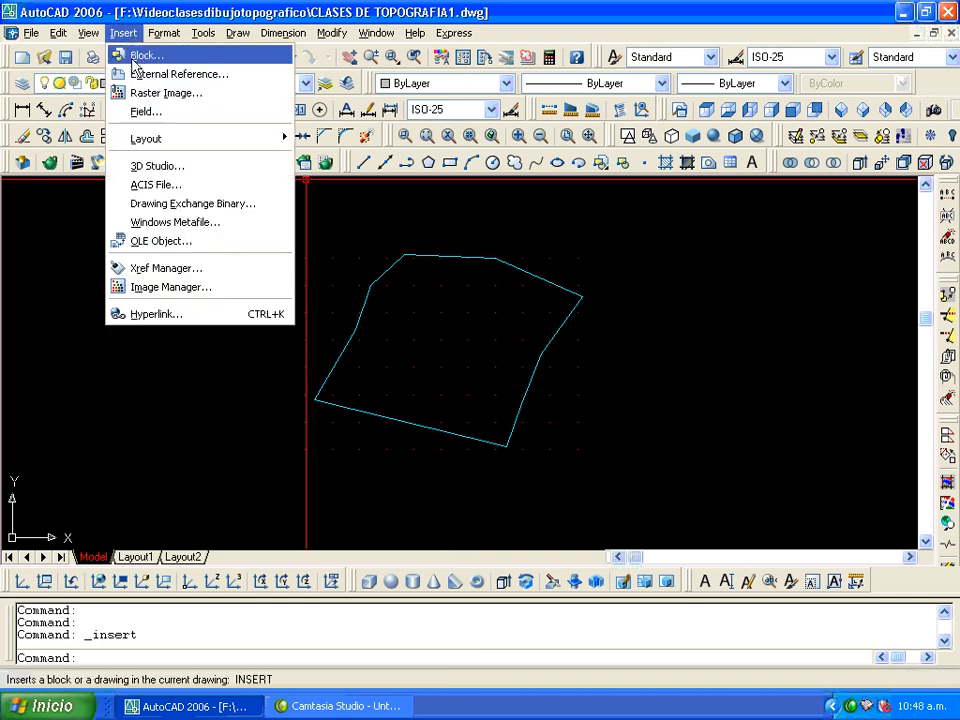
left_click(120, 56)
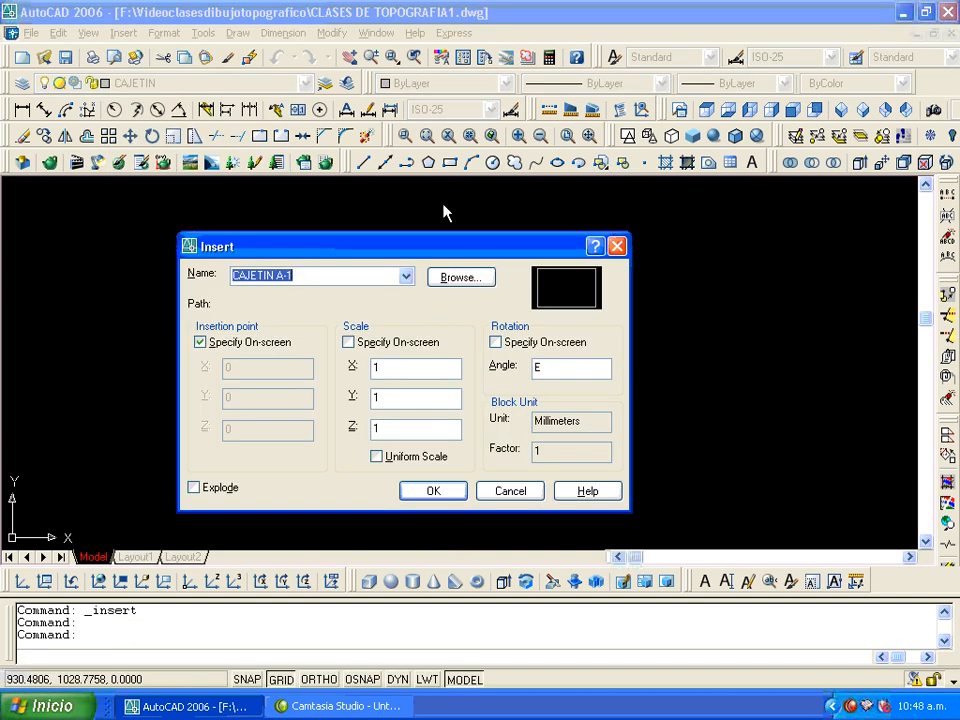
key("Escape")
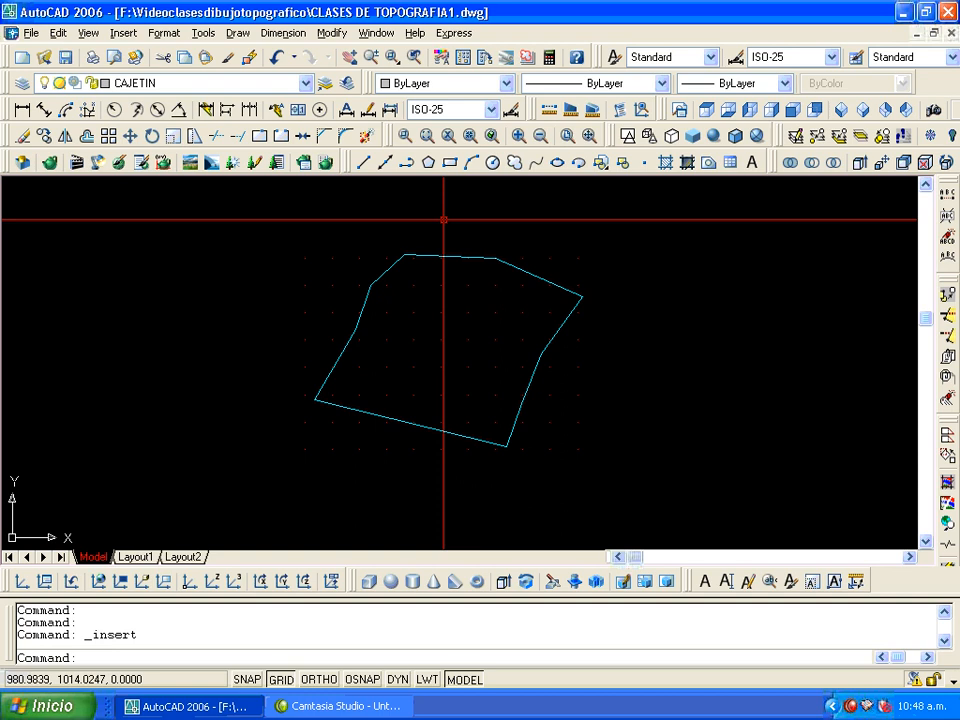
- Insert the block CAJETIN A-1 at the polygon's centre, with scale specified on-screen as 1.5 for both X and Y
type("I")
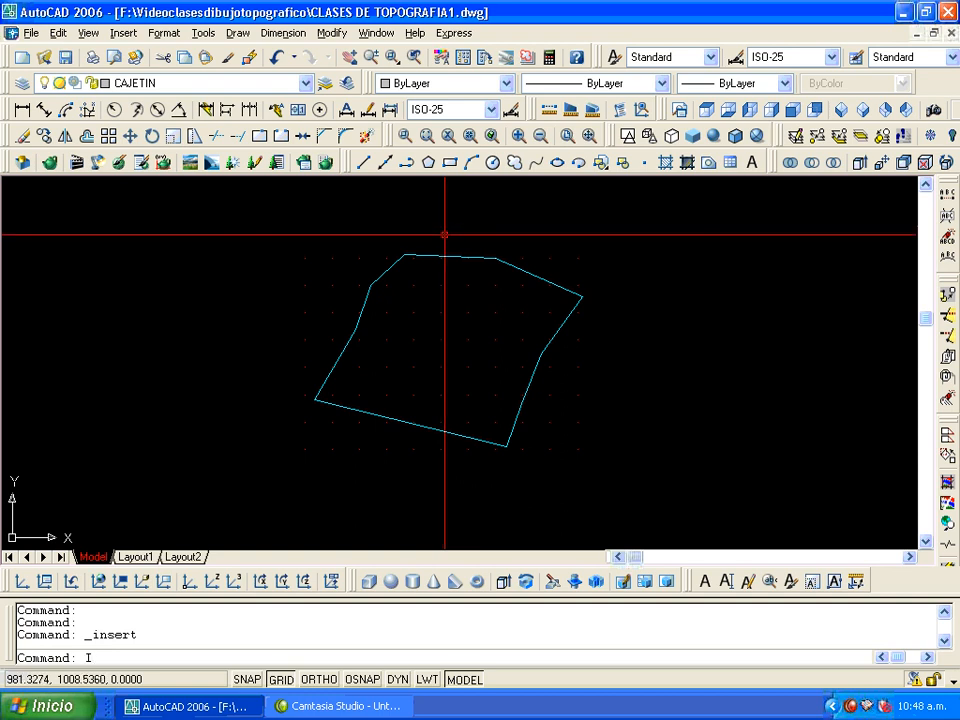
key("Return")
left_click_drag(444, 252, 487, 228)
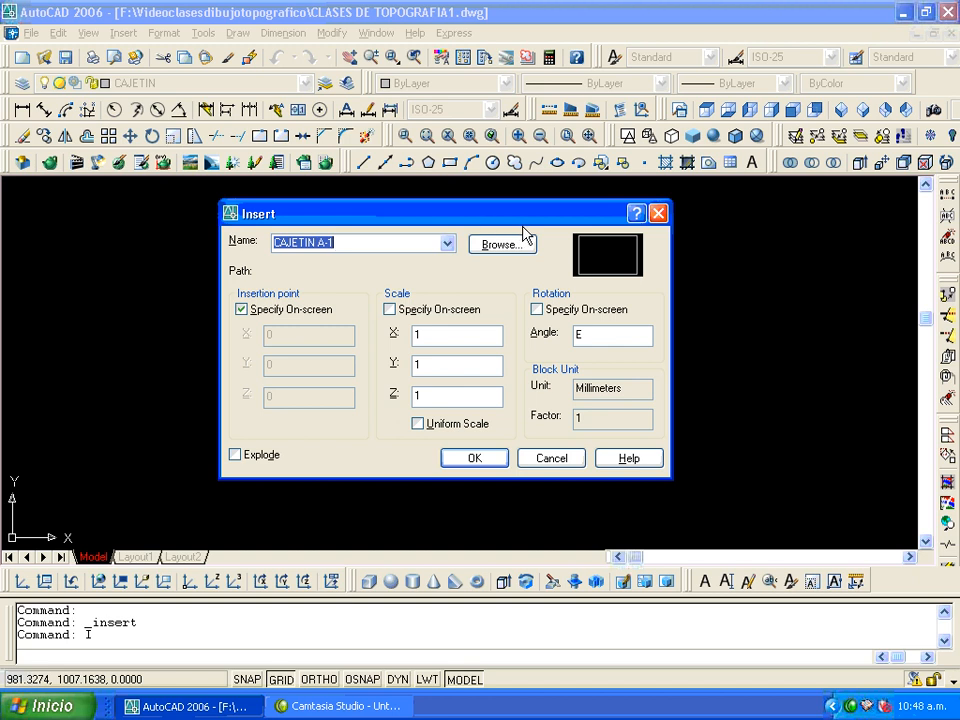
left_click(447, 244)
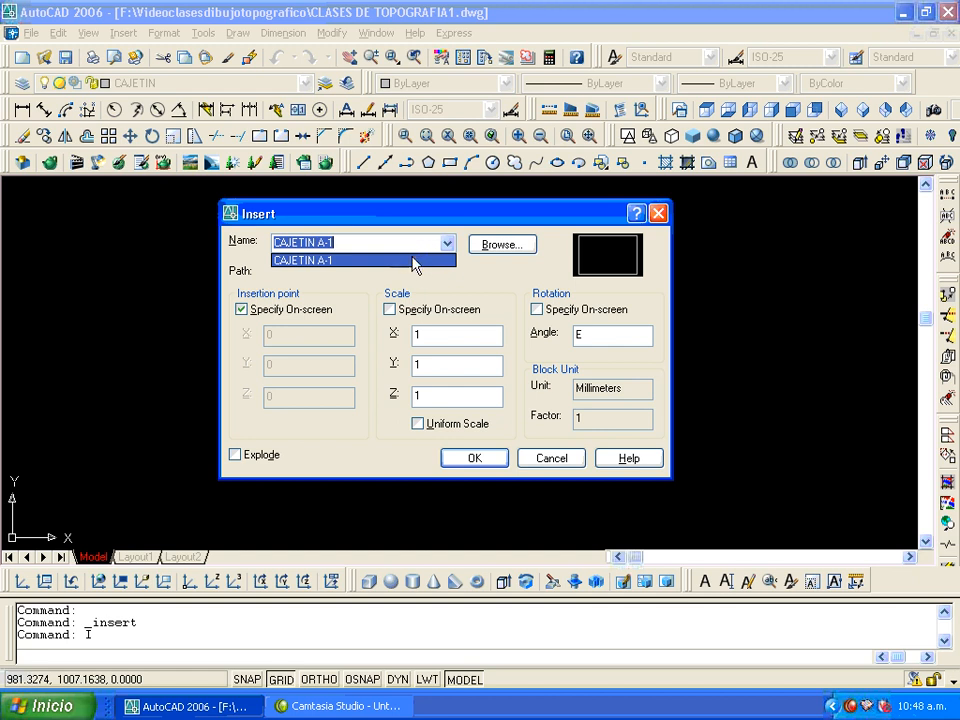
left_click(346, 243)
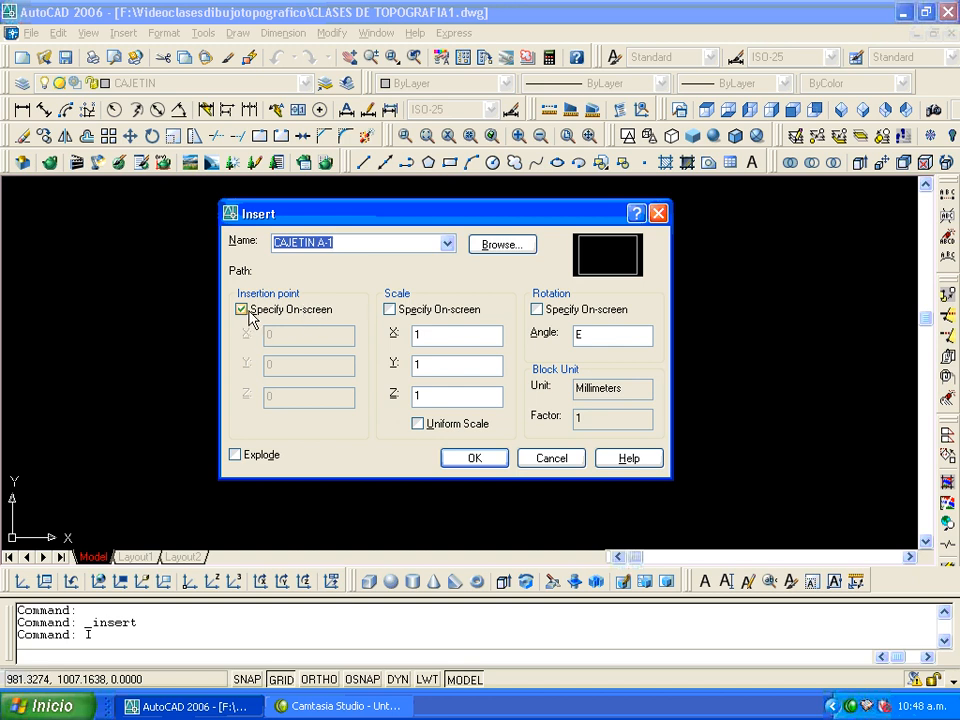
left_click(389, 310)
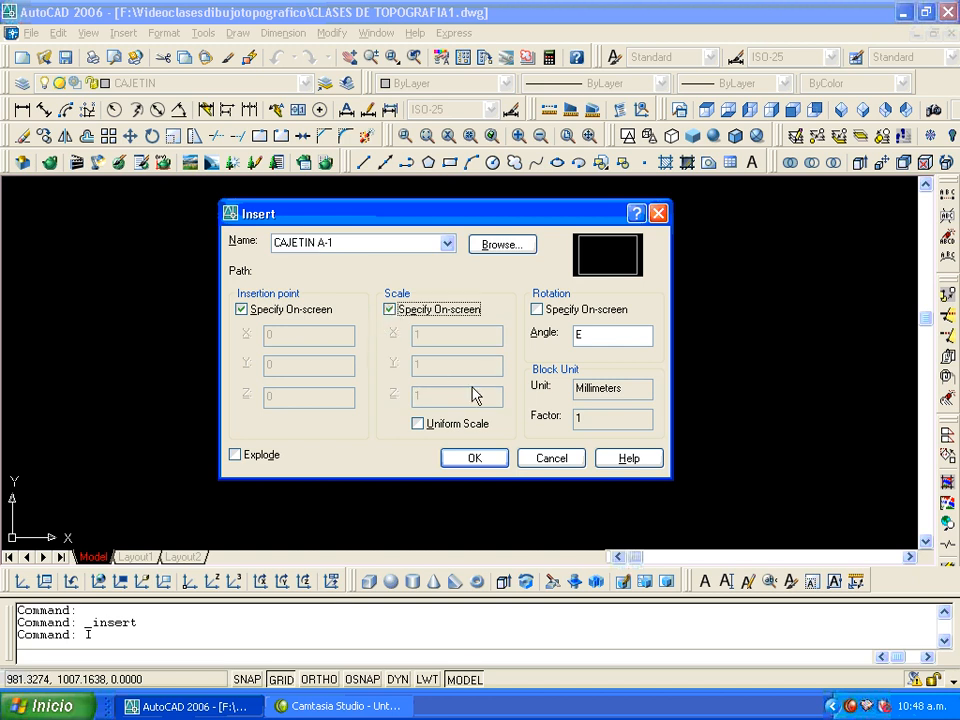
left_click(474, 459)
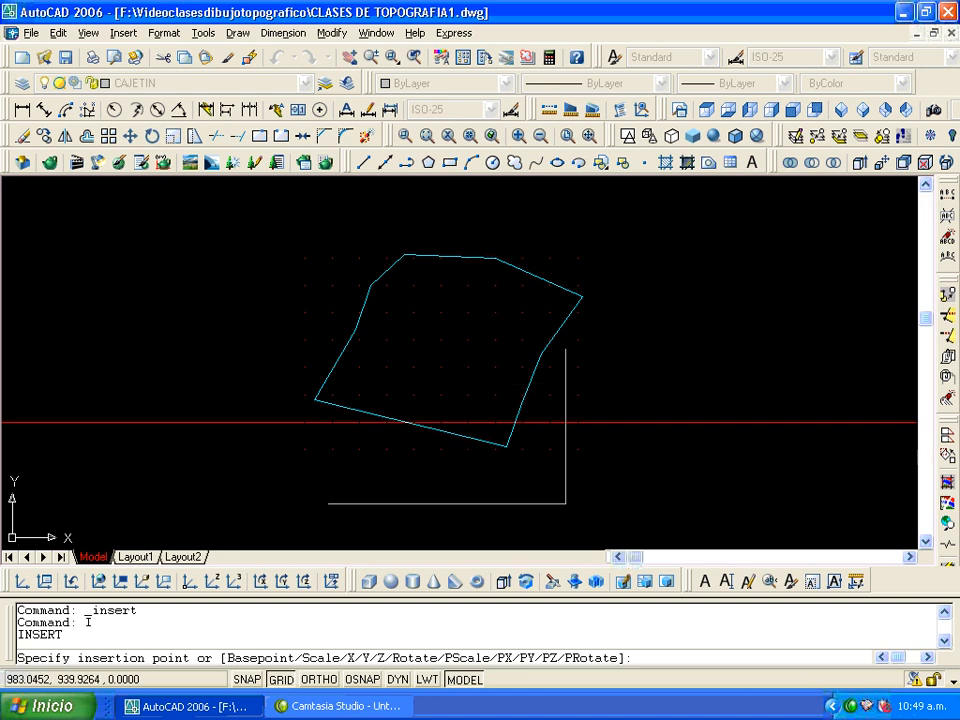
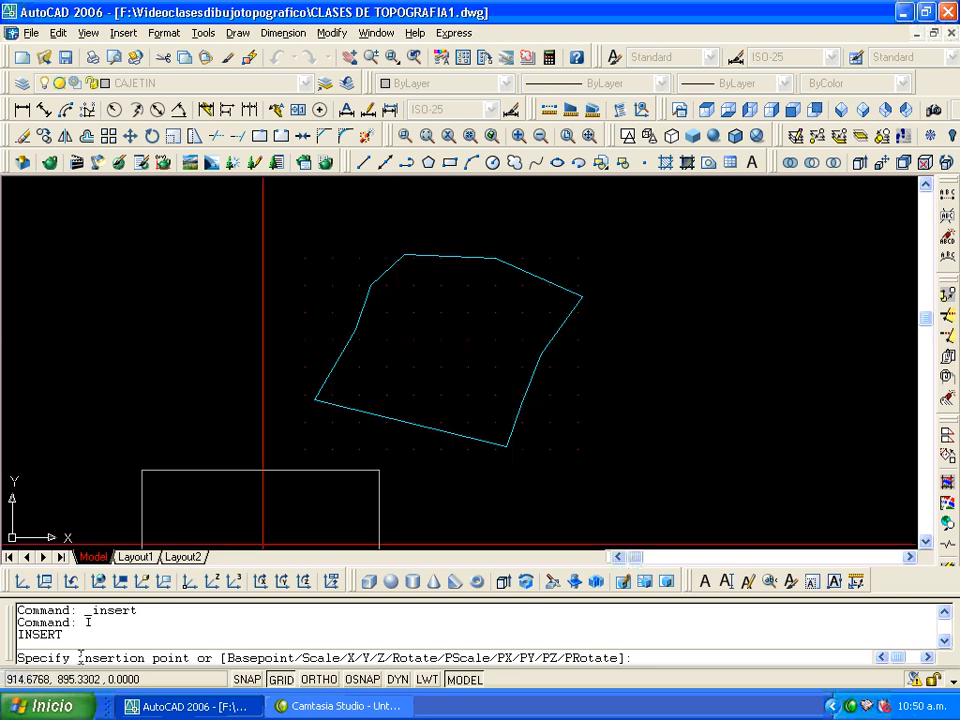
left_click(451, 342)
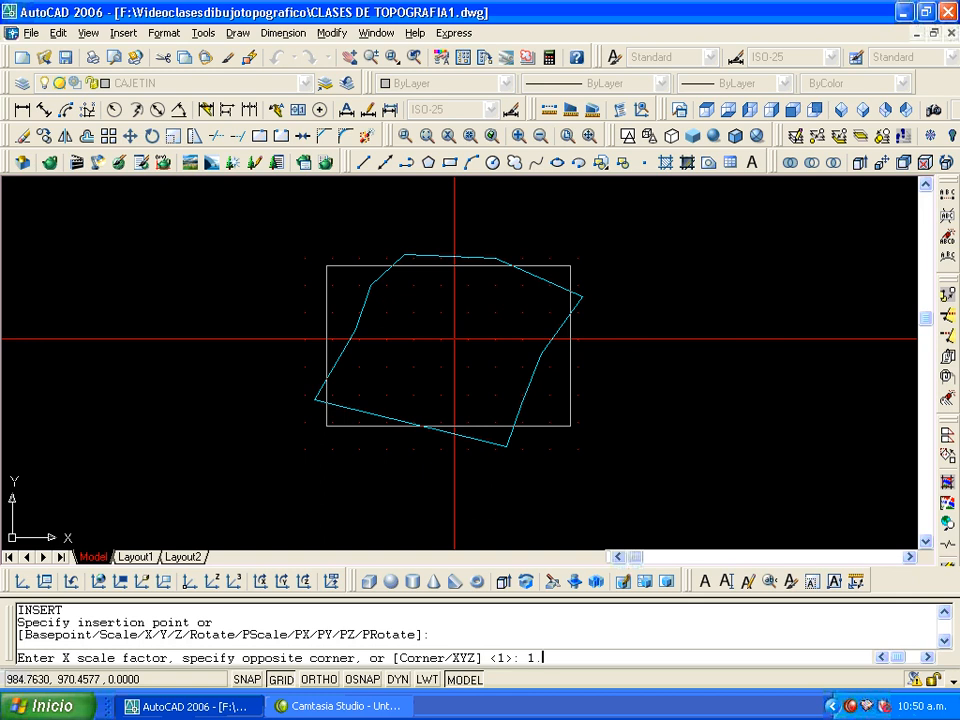
key("Return")
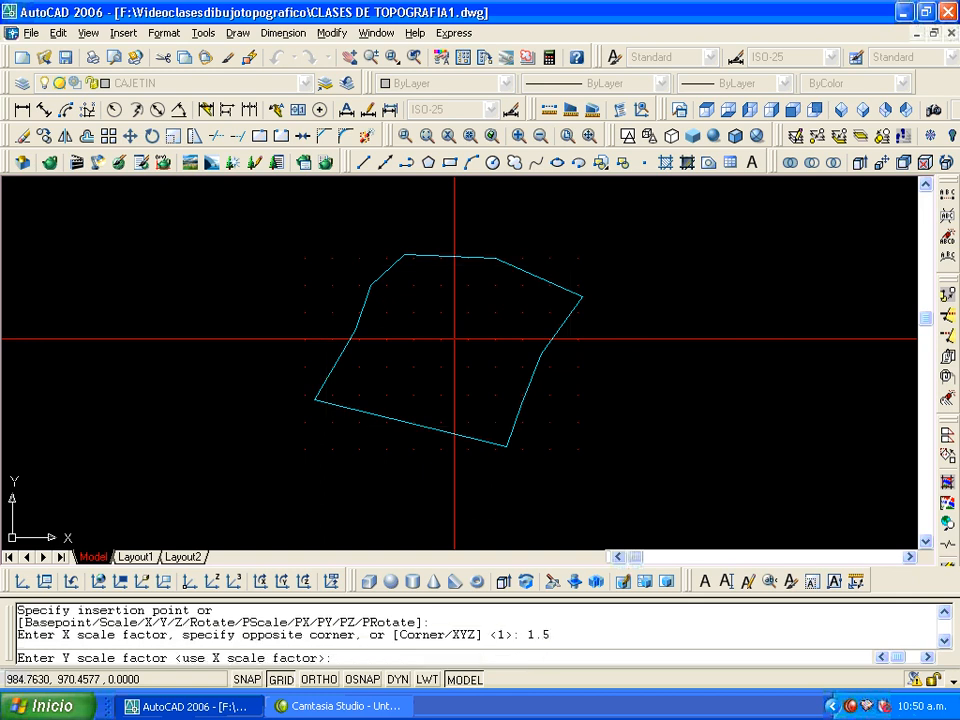
key("Return")
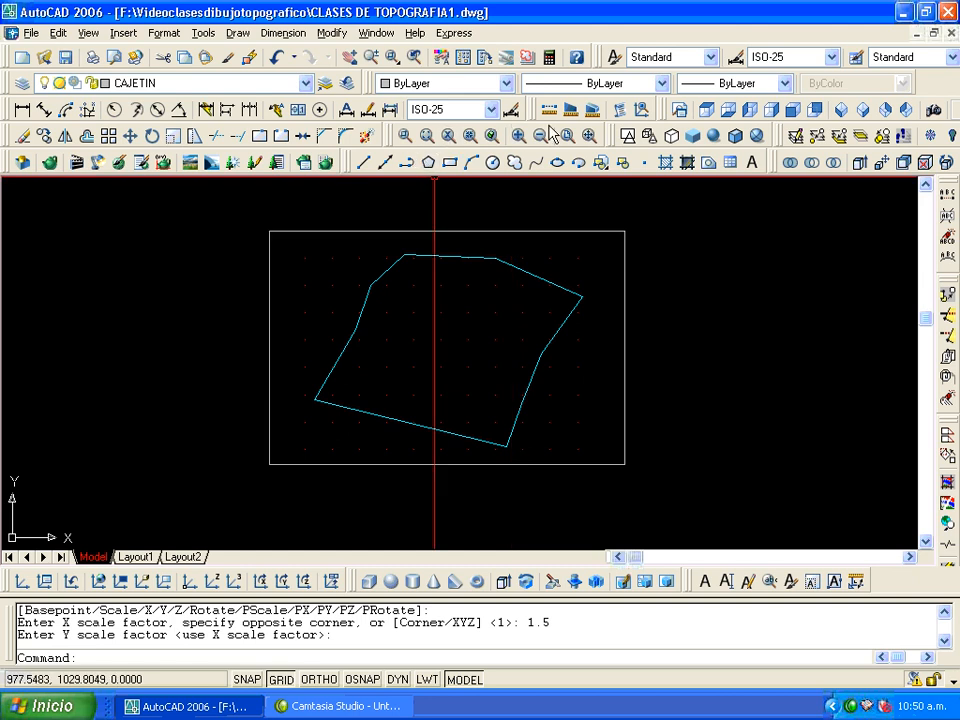
- Move the inserted CAJETIN A-1 frame slightly down to centre it around the polygon, and erase it
left_click(129, 138)
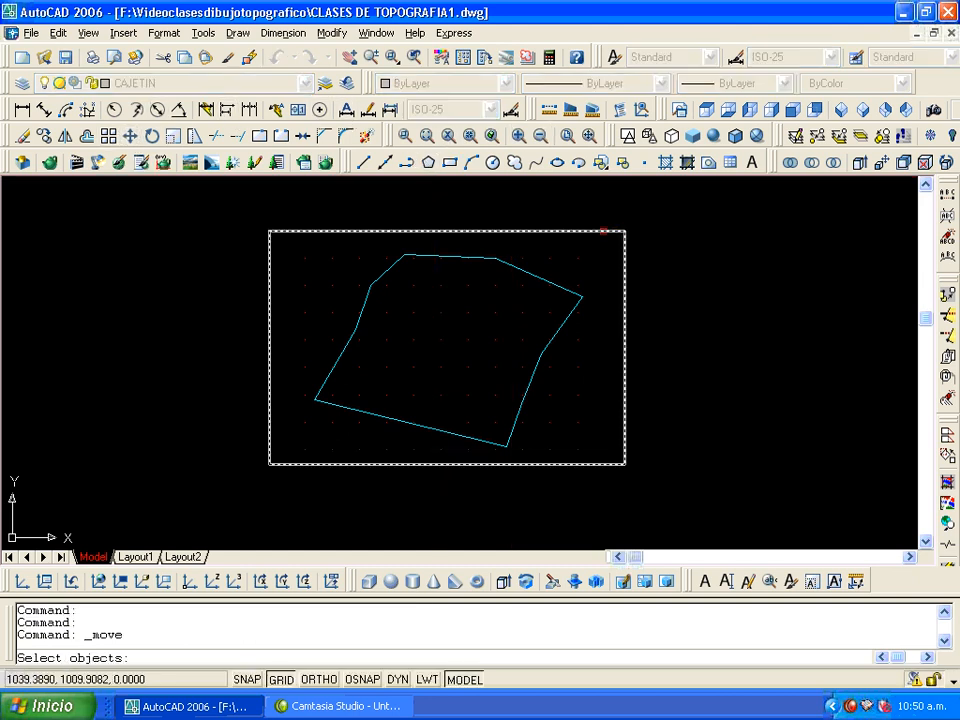
left_click(612, 231)
key("Return")
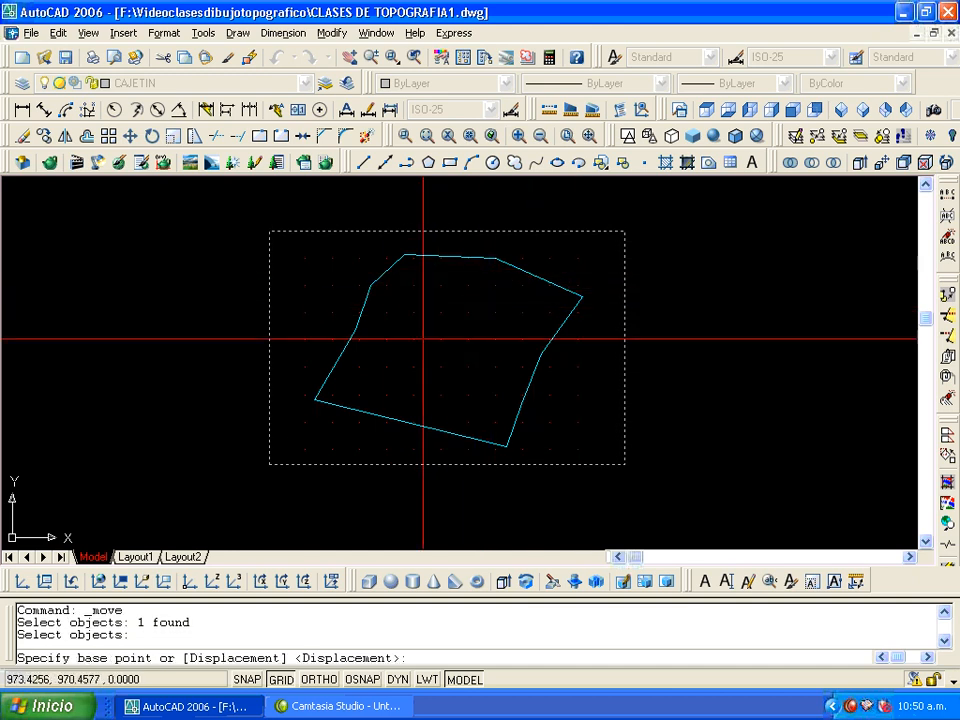
left_click(459, 230)
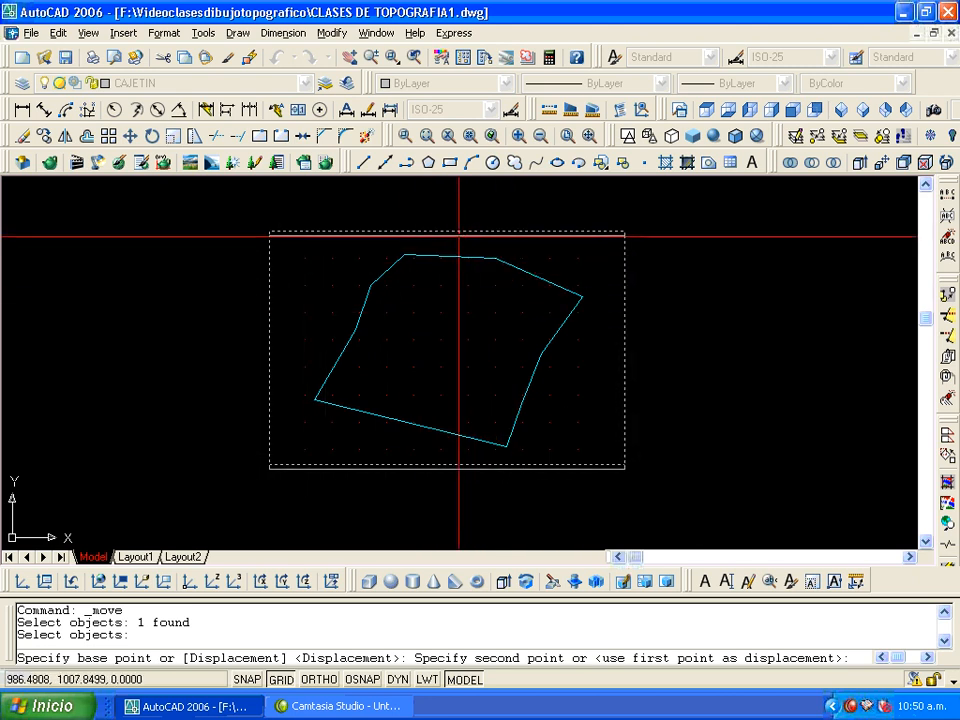
left_click(461, 237)
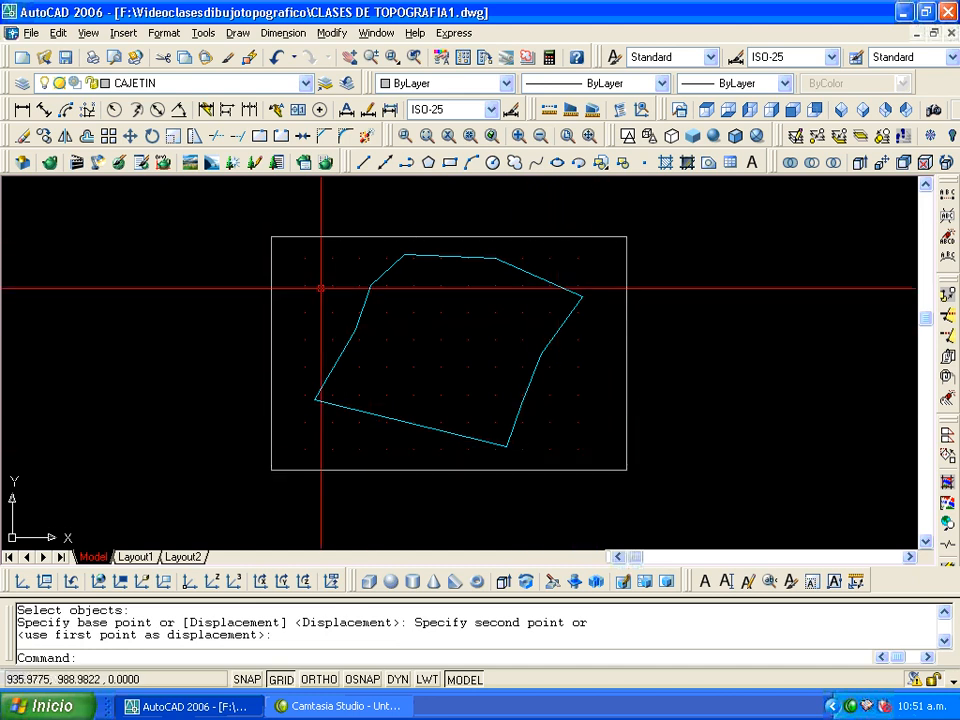
left_click(509, 236)
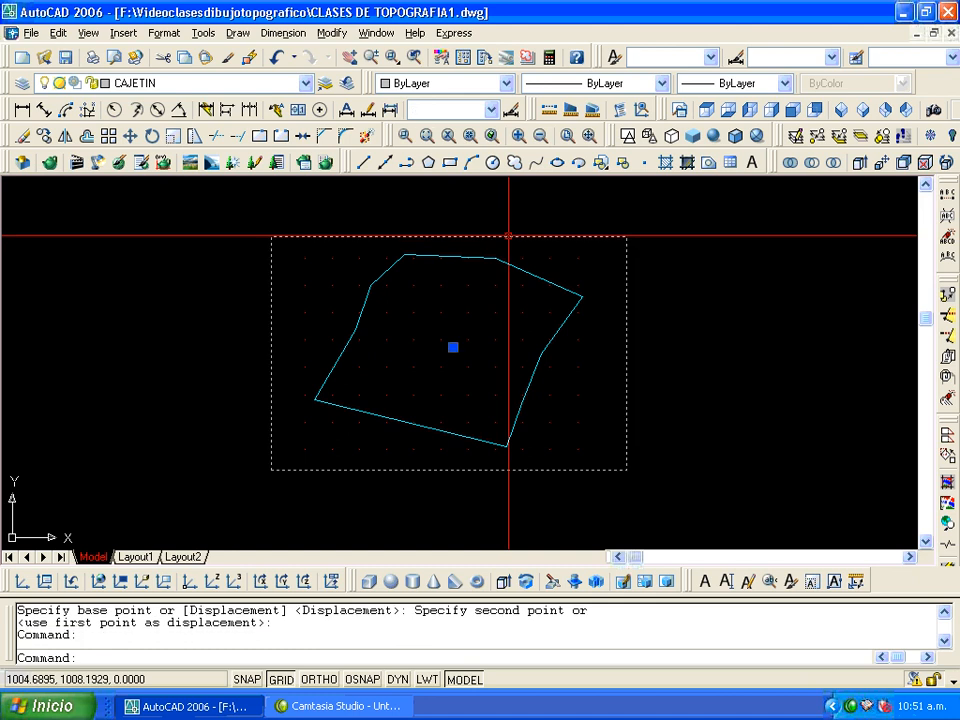
left_click(21, 136)
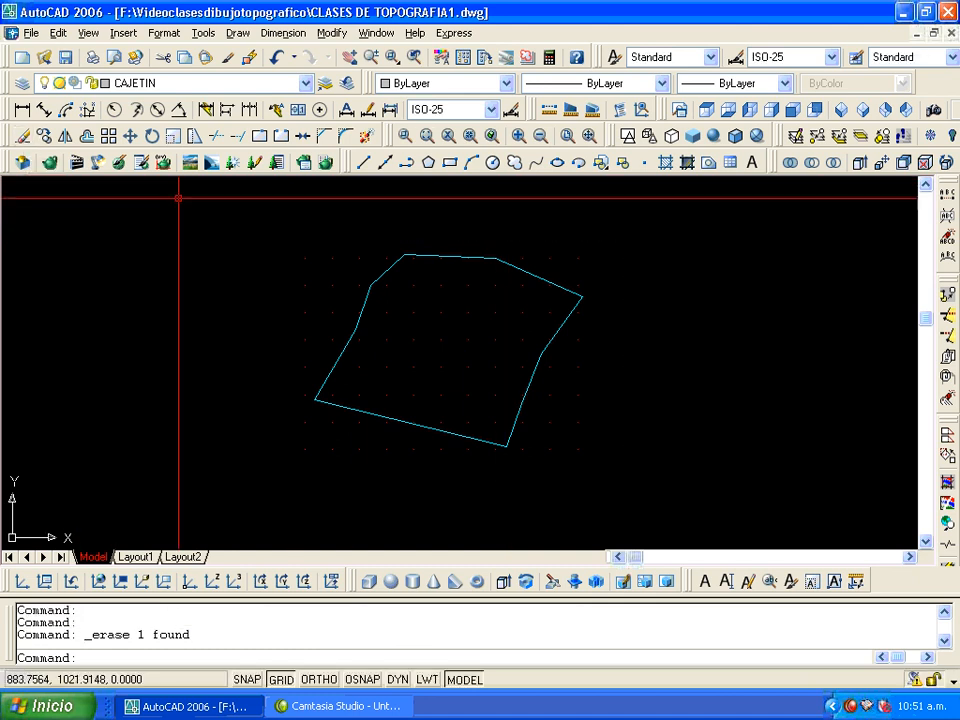
- Insert A1NUEVA.dwg from the Hojas folder near the polygon's lower-left corner, with Uniform Scale off and an on-screen scale of 1.5 in X and Y
left_click(600, 163)
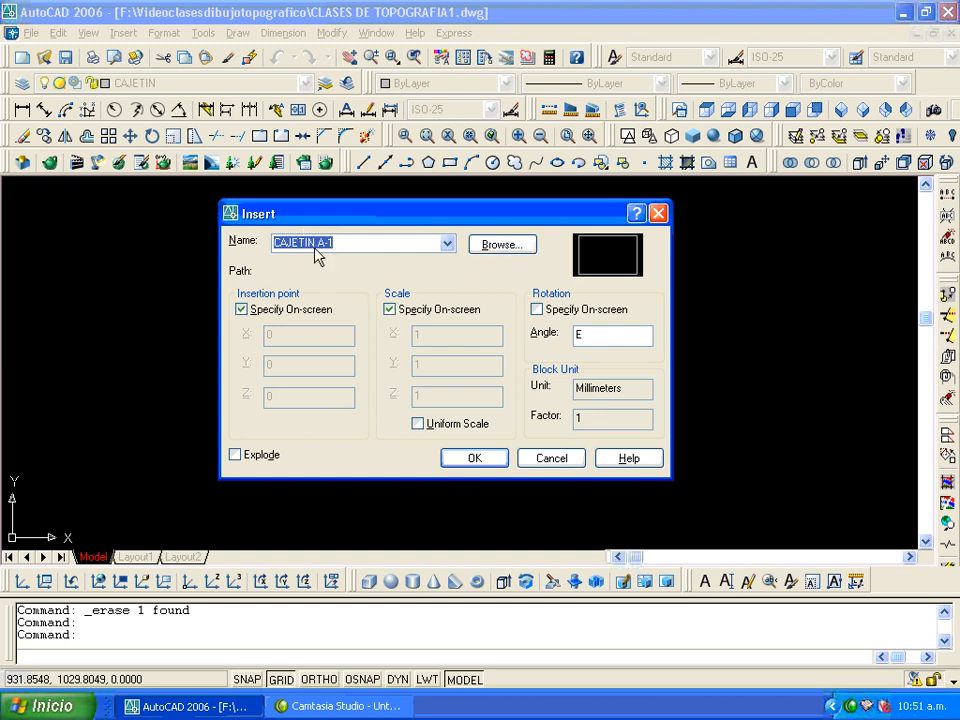
left_click(389, 310)
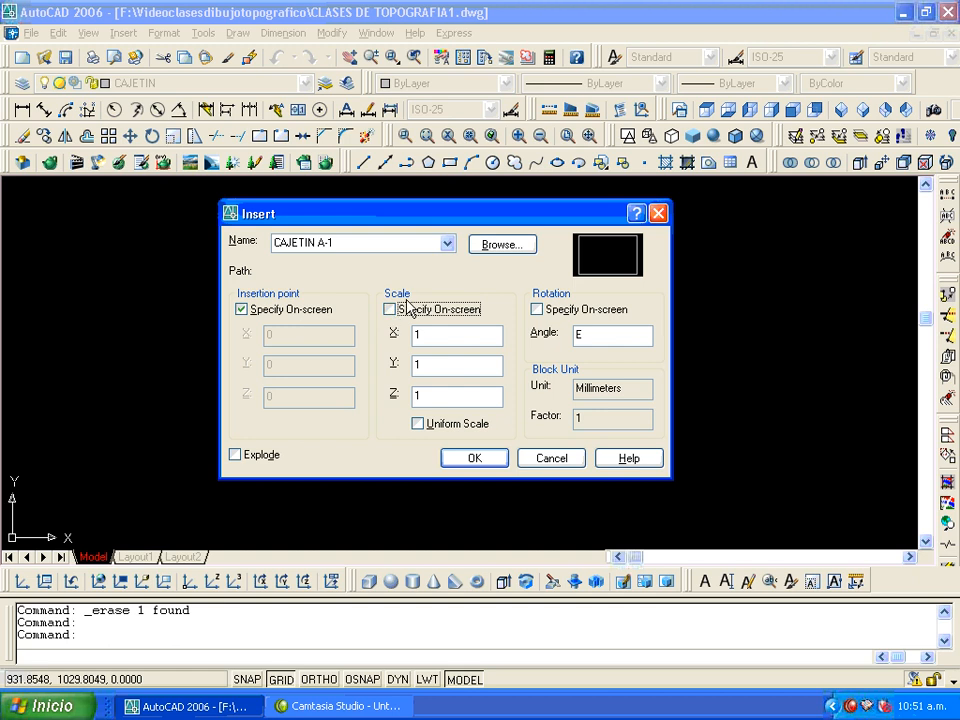
left_click(502, 246)
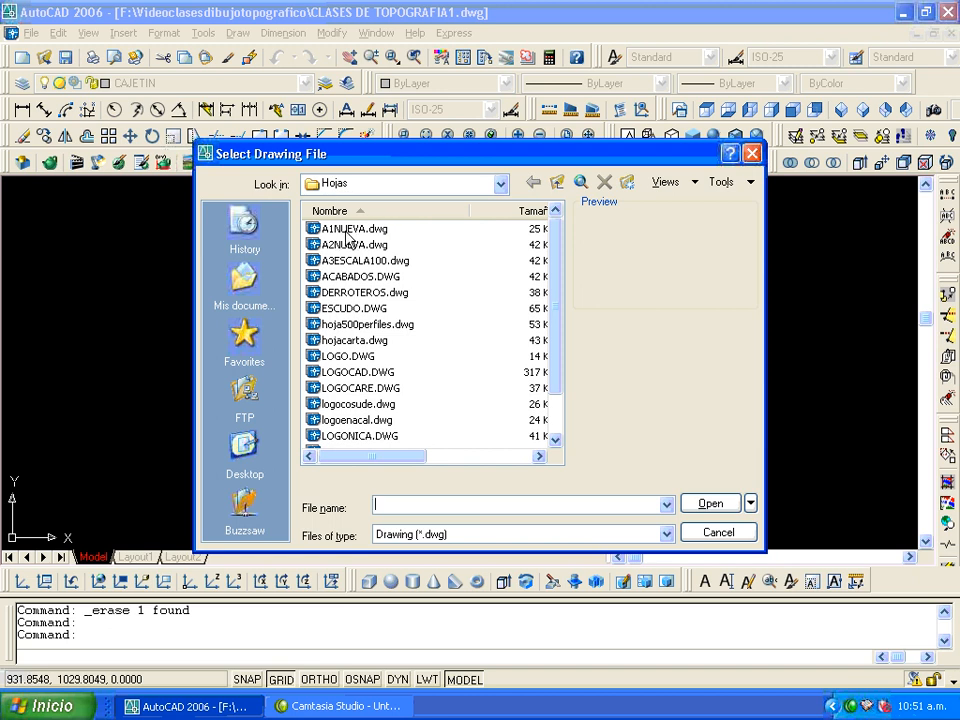
left_click(346, 229)
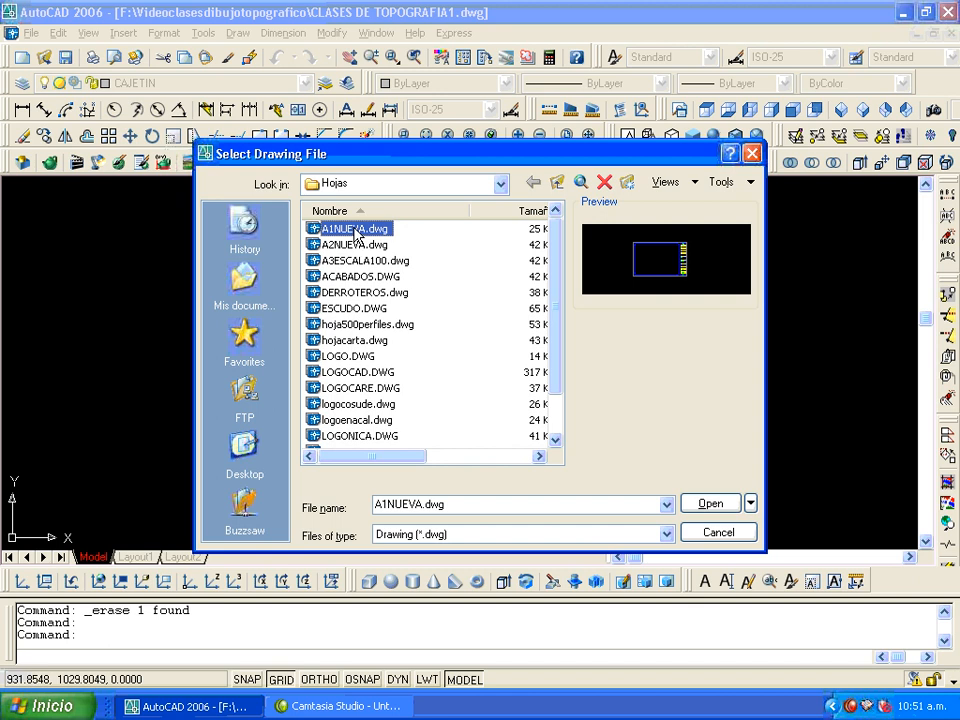
left_click(710, 505)
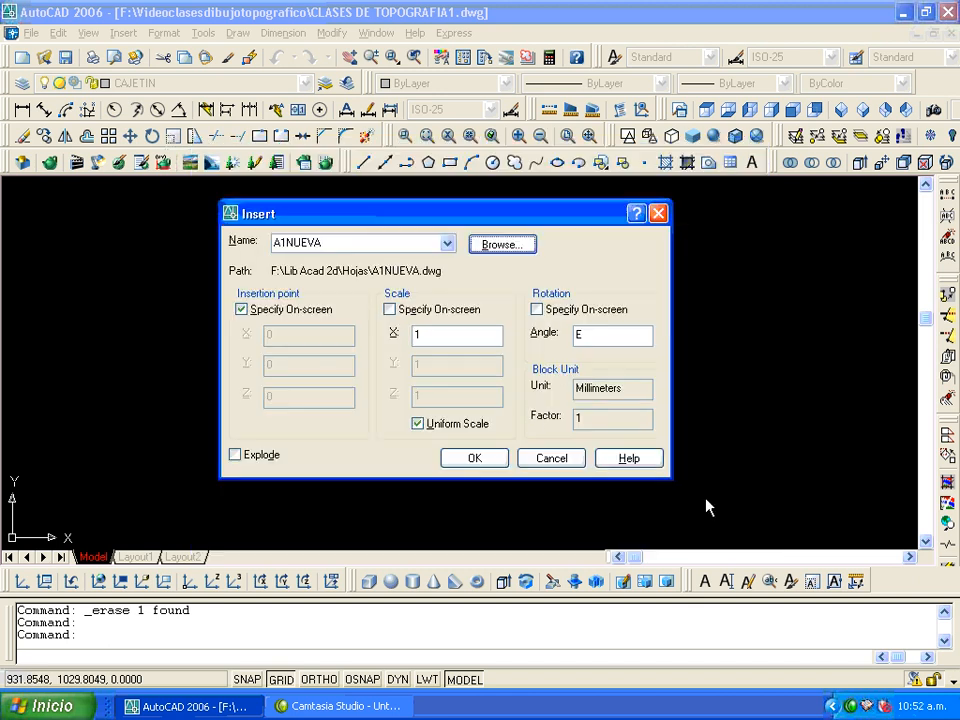
left_click(390, 310)
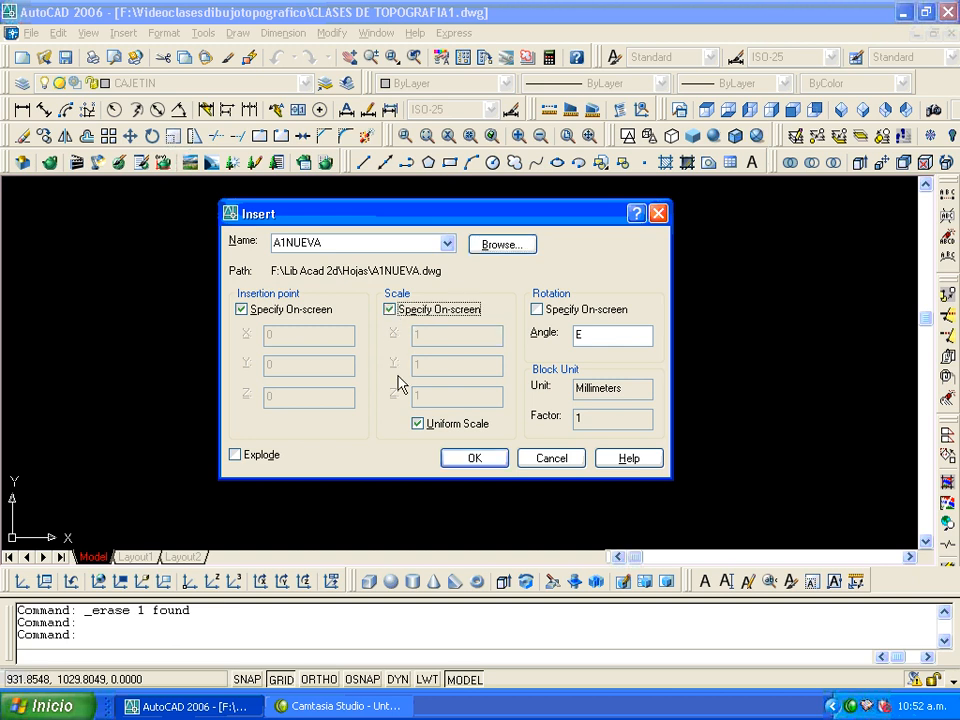
left_click(418, 425)
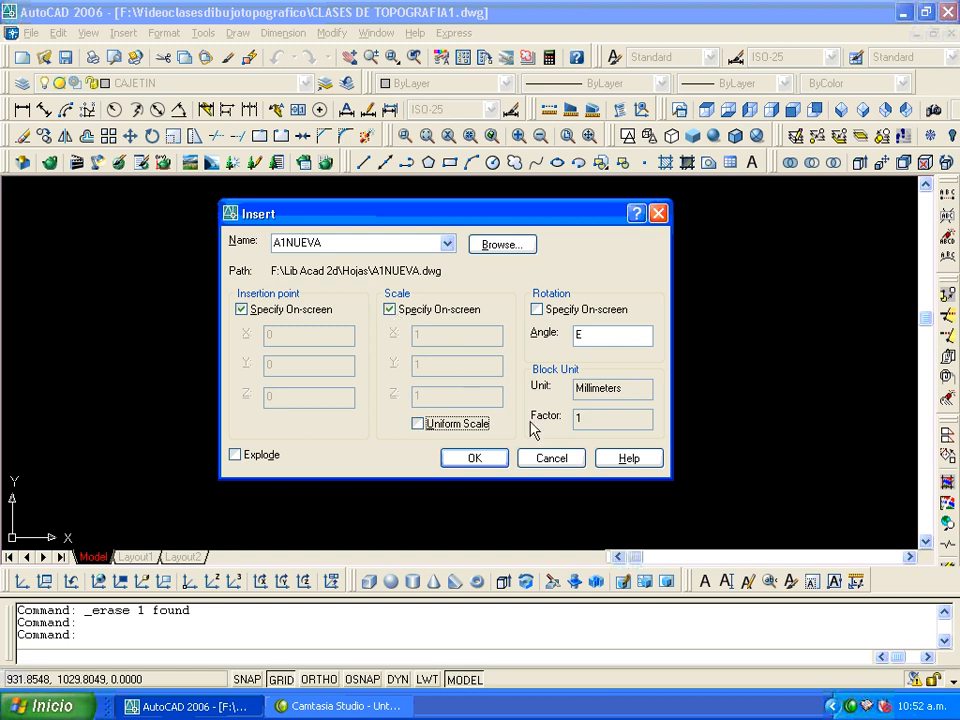
left_click(475, 458)
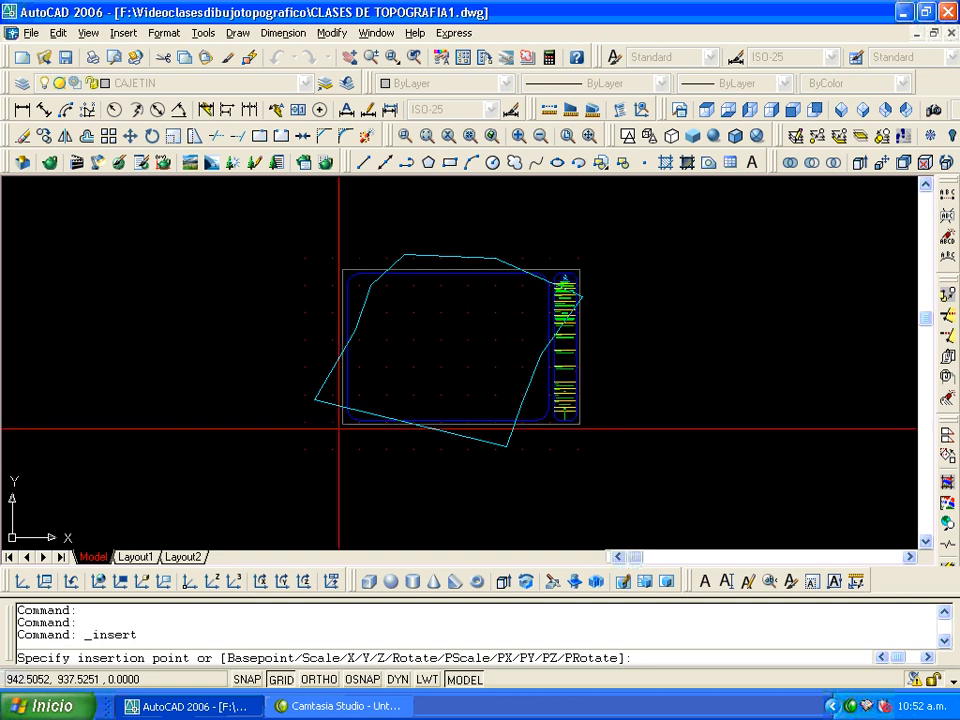
left_click(338, 429)
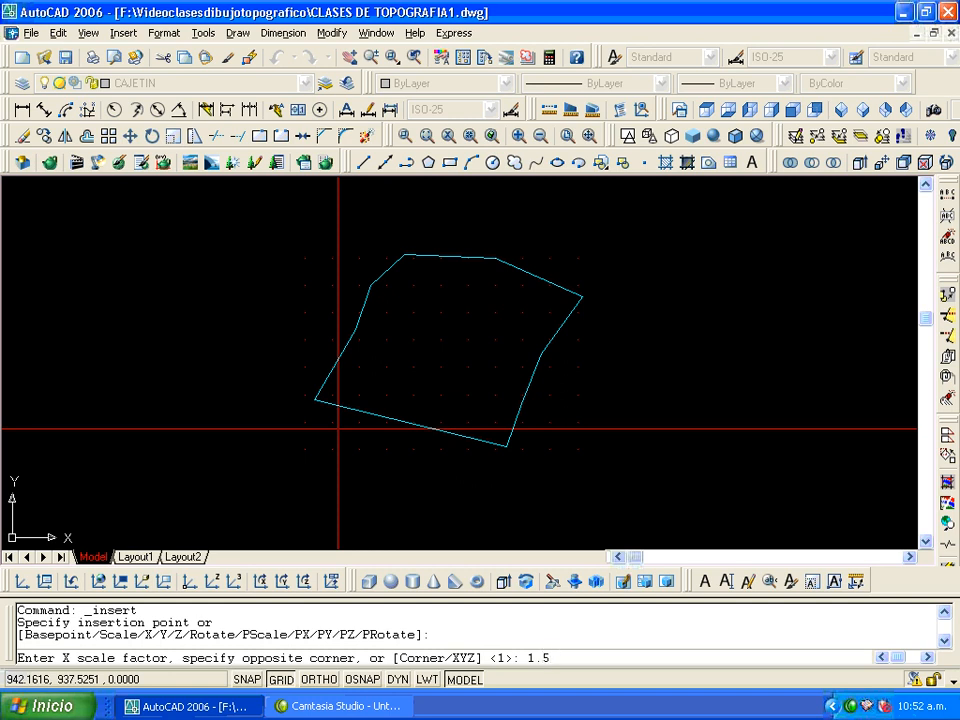
key("Return")
key("Return")
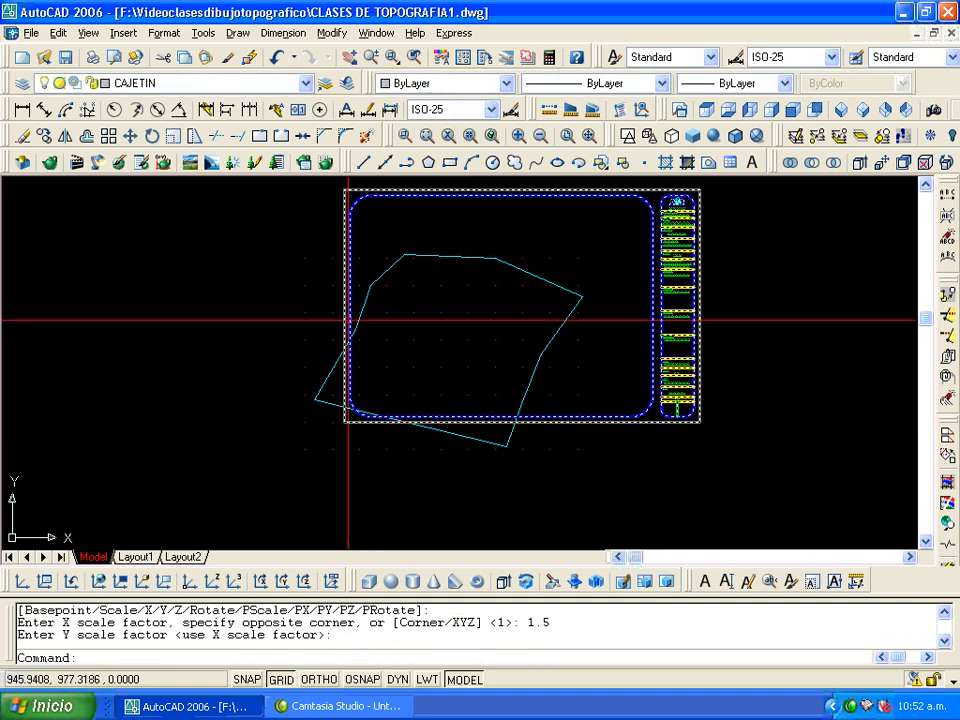
- Move the inserted A1NUEVA sheet down and to the left so its inner frame encloses the polygon
left_click(131, 136)
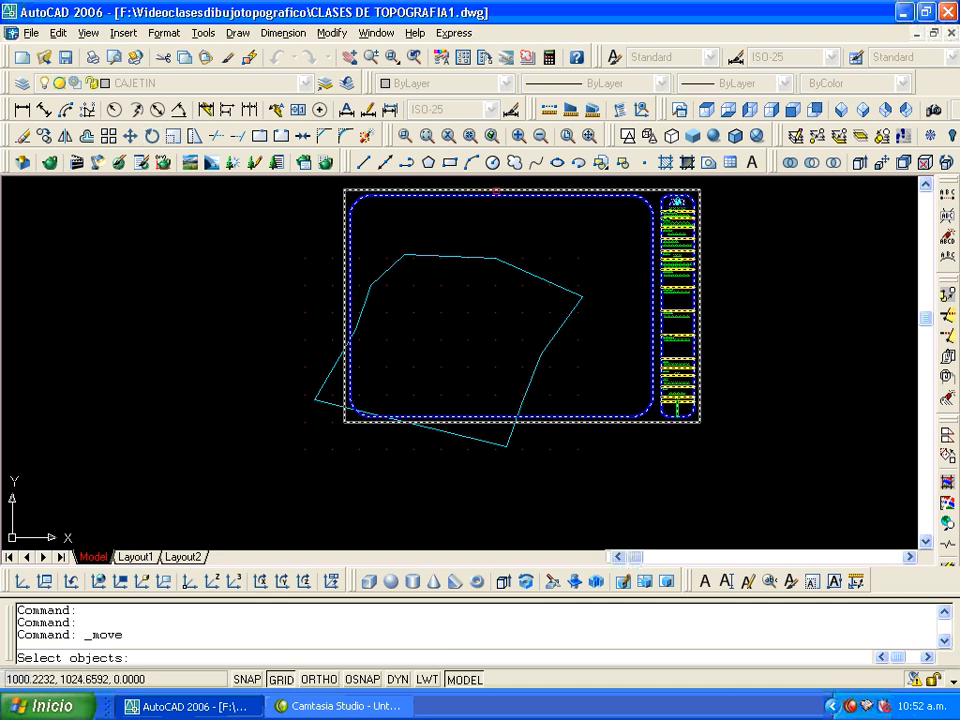
left_click(495, 191)
key("Return")
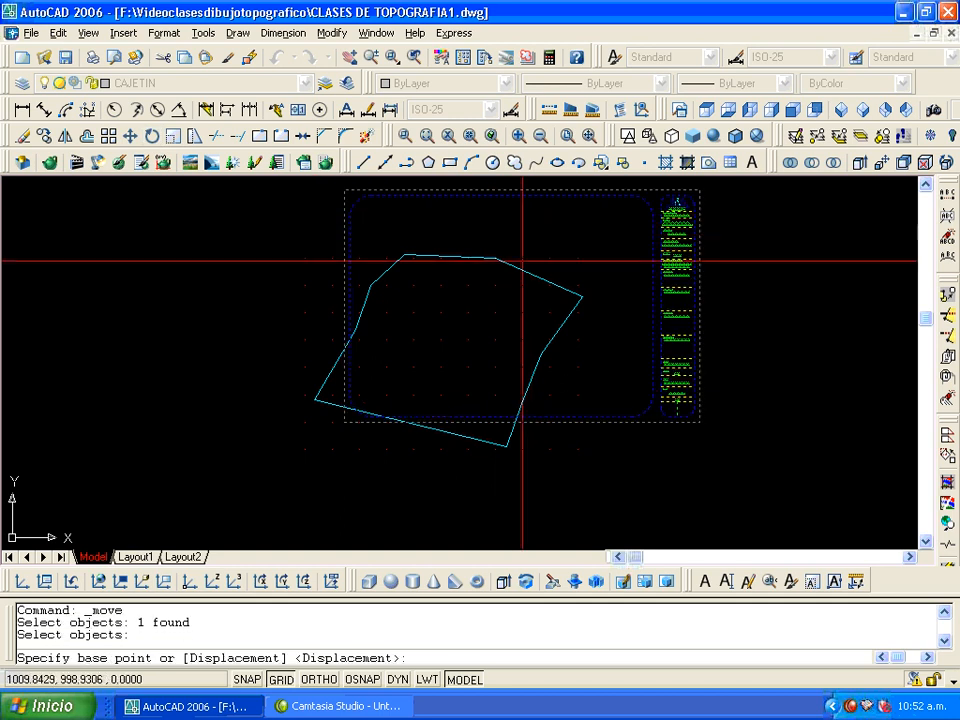
left_click(495, 315)
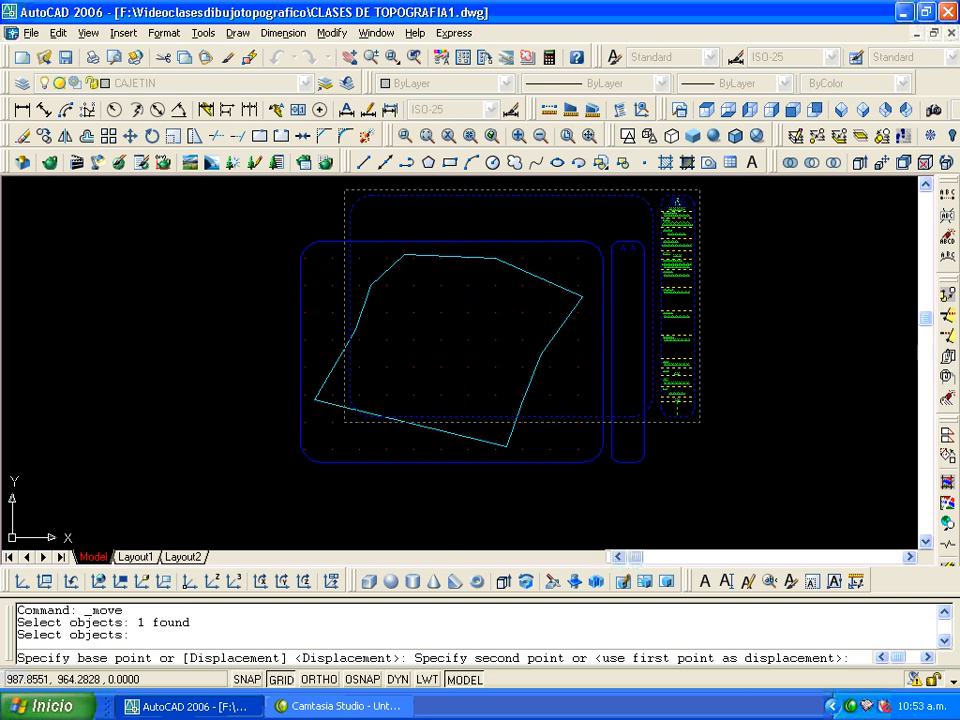
left_click(463, 355)
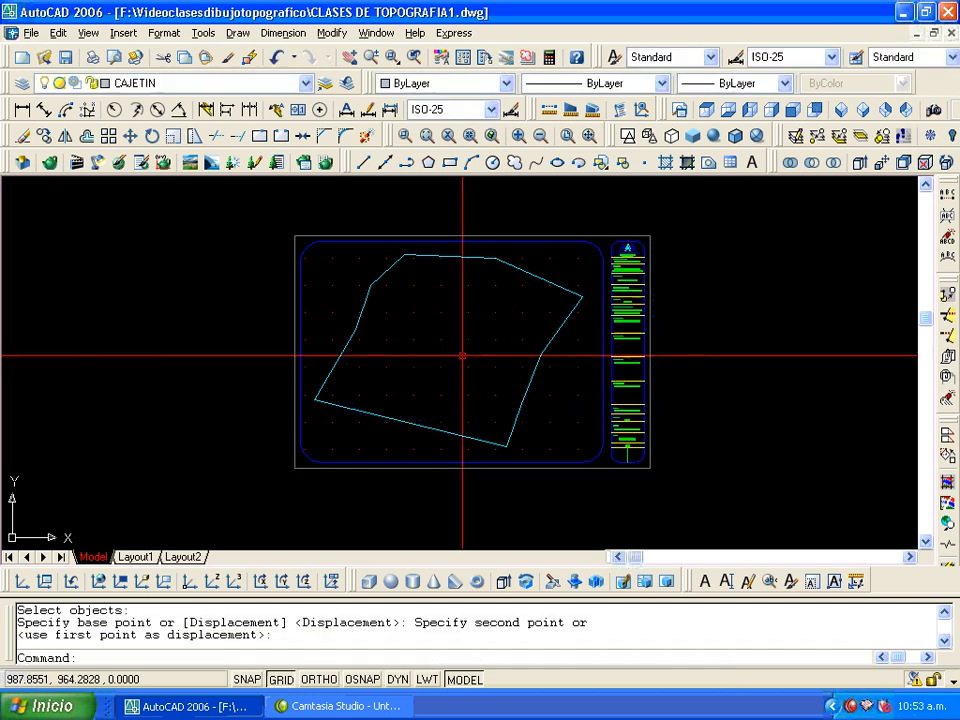
- Erase the inserted A1NUEVA sheet from around the polygon
middle_click_drag(481, 358, 480, 345)
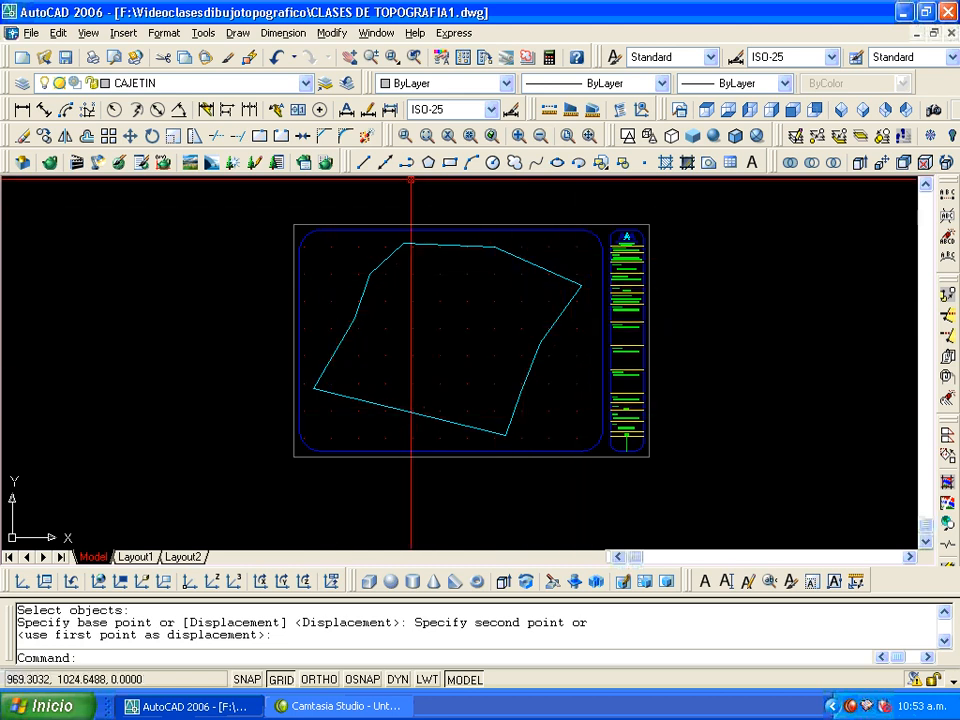
left_click(487, 228)
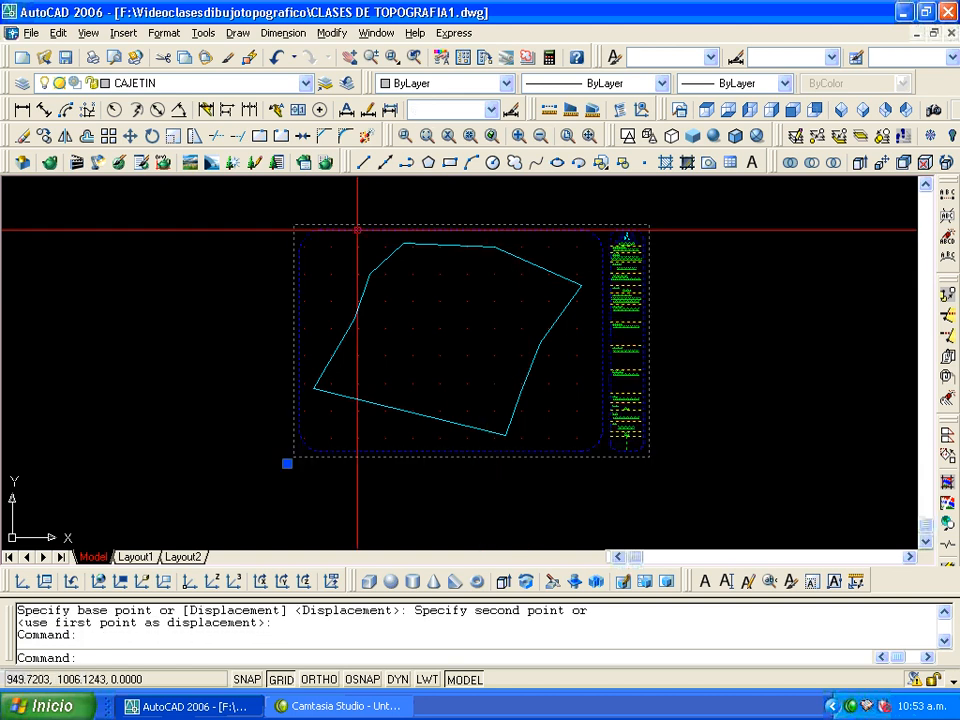
left_click(22, 135)
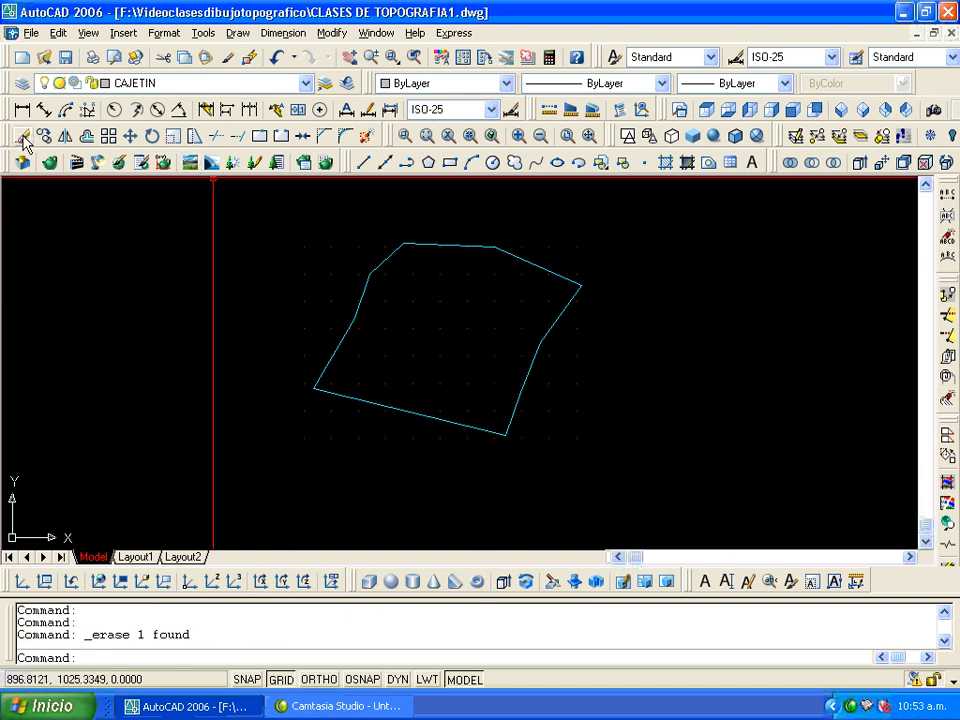
- Insert block A1NUEVA with on-screen scale off and a scale of 2 in X, Y and Z, placed so its frame encloses the polygon
left_click(603, 165)
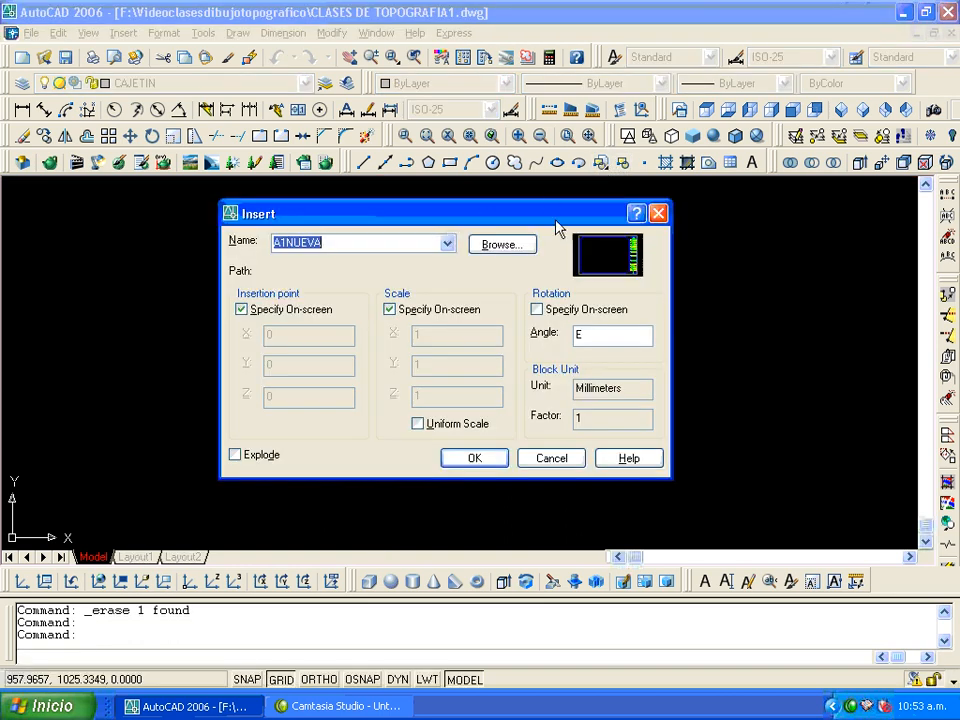
left_click(446, 244)
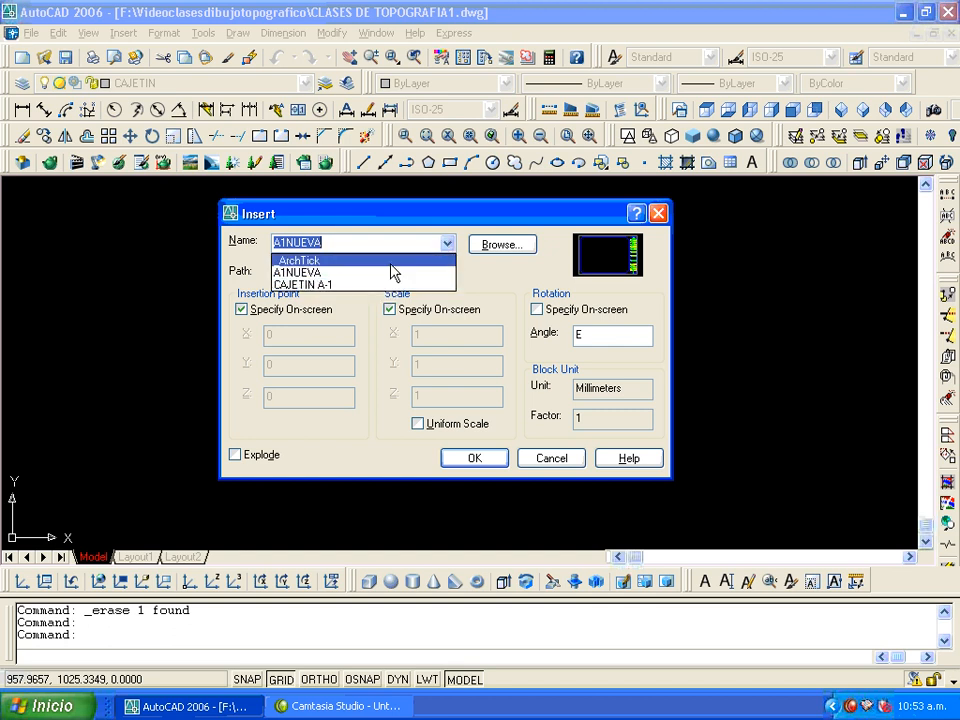
left_click(446, 246)
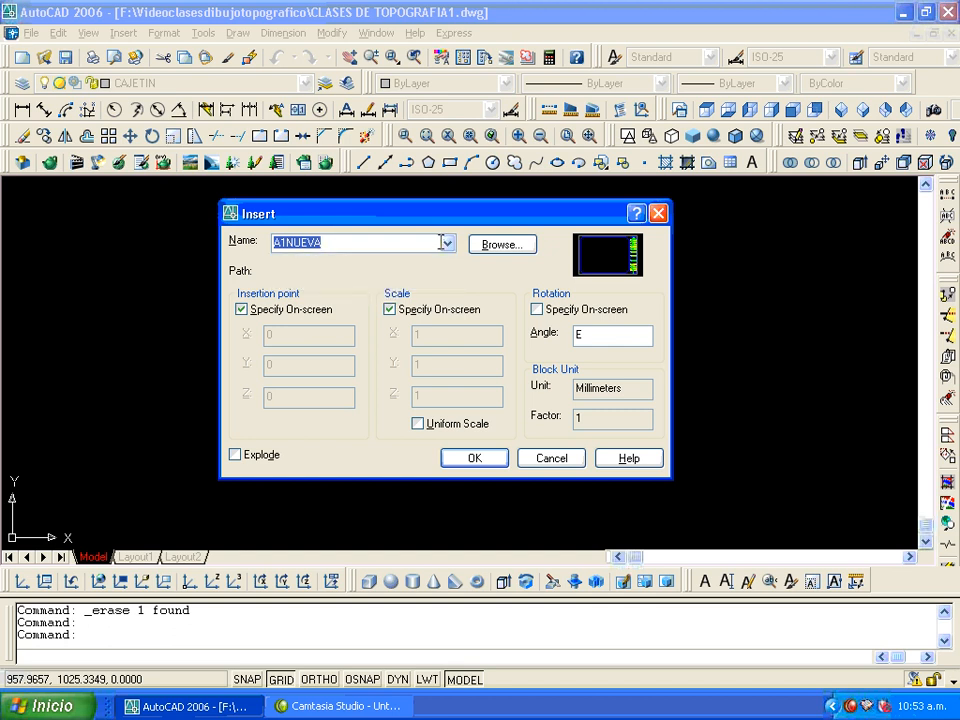
left_click(389, 310)
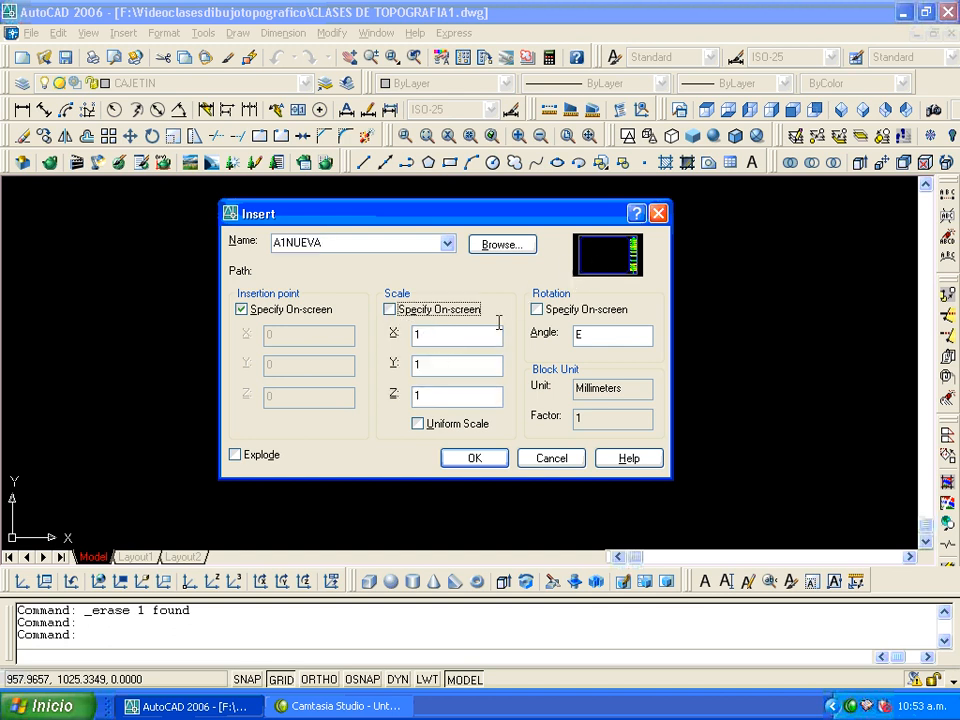
left_click(423, 335)
type("2")
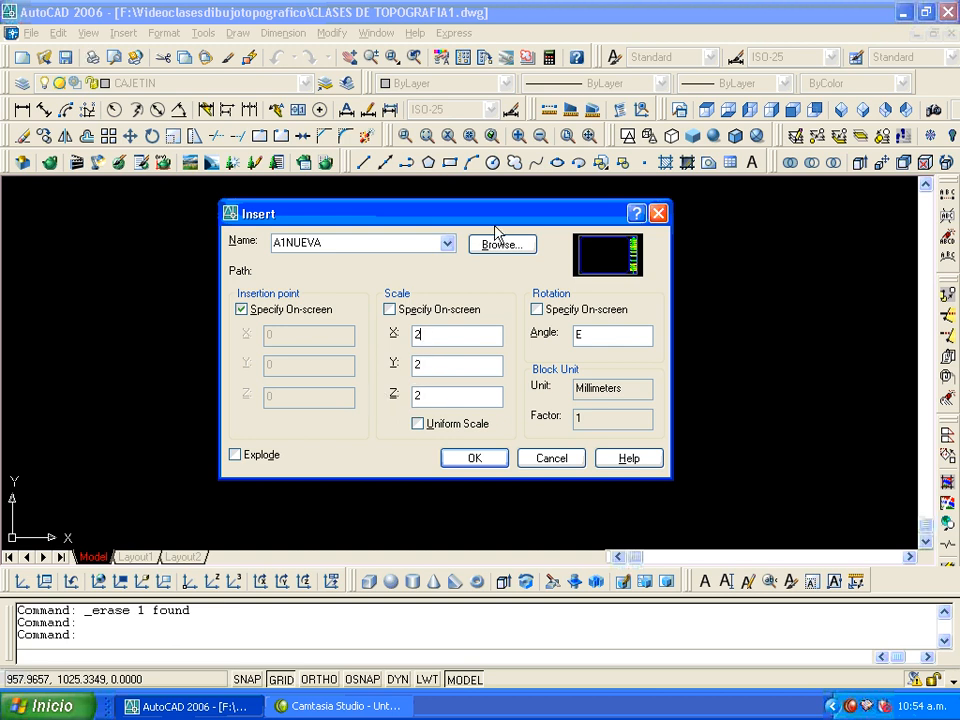
left_click(480, 466)
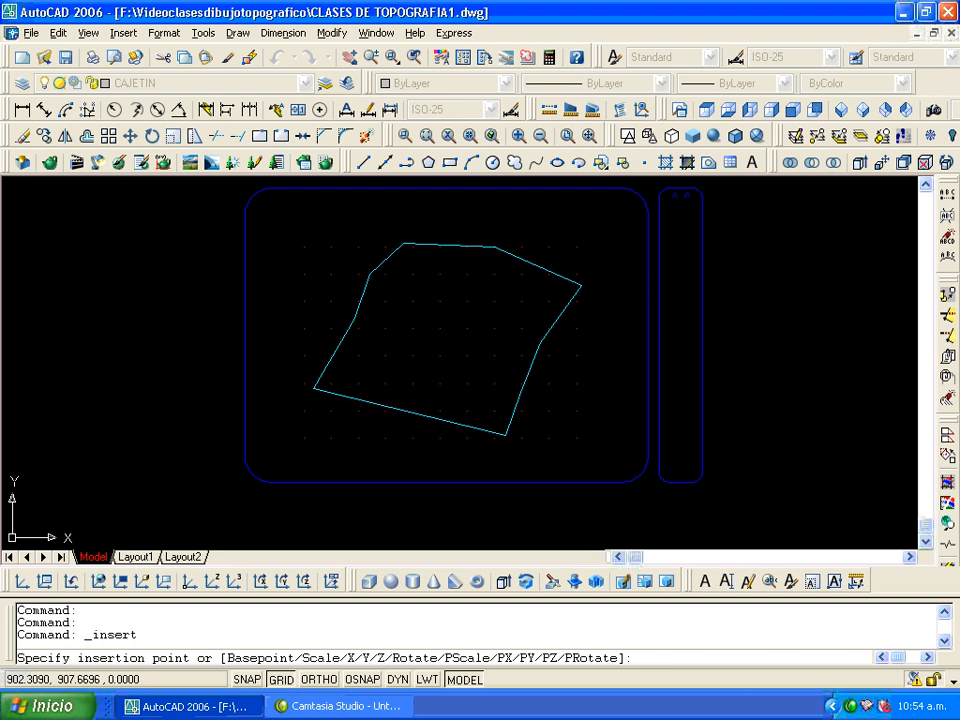
left_click(229, 498)
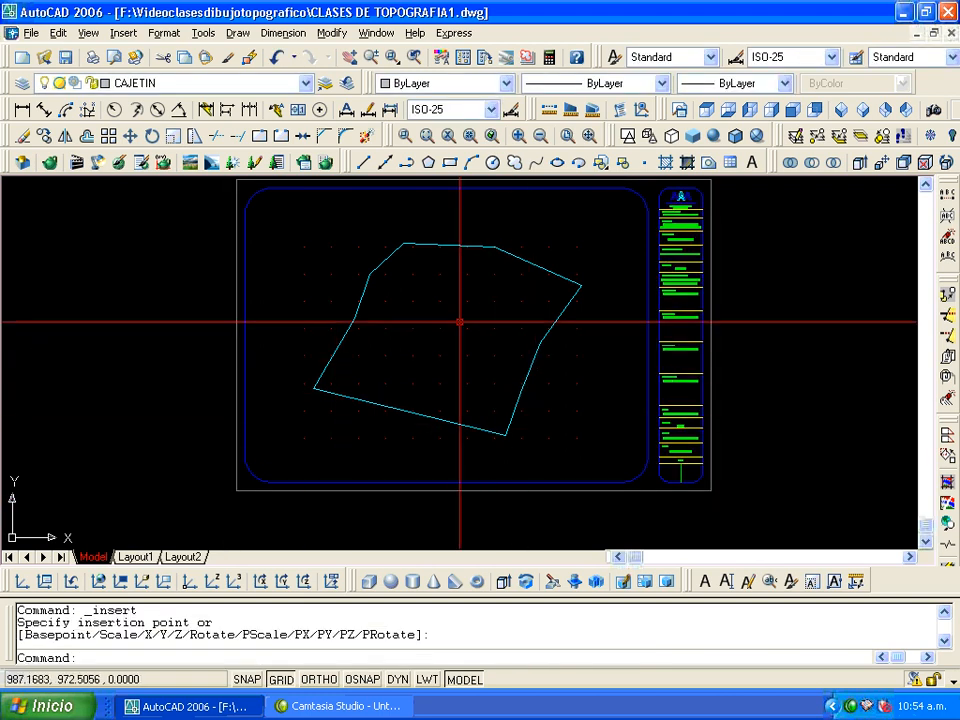
- Draw a large, irregular closed polyline with 13 vertices in the empty area to the right of the framed polygon
scroll(459, 321, "down", 2)
middle_click_drag(459, 321, 392, 343)
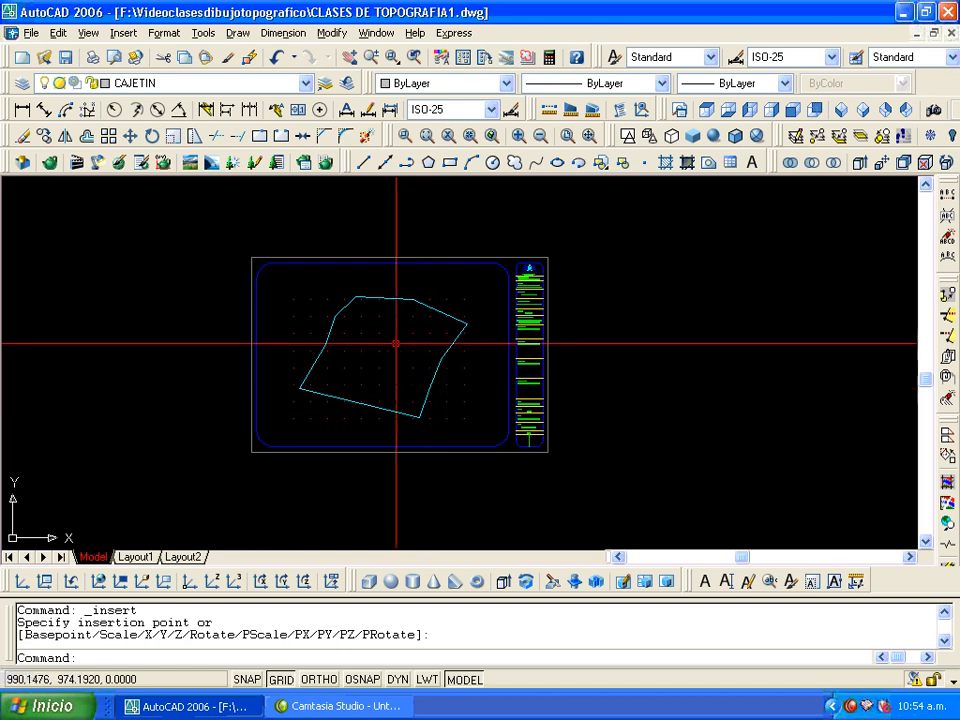
middle_click_drag(399, 343, 189, 315)
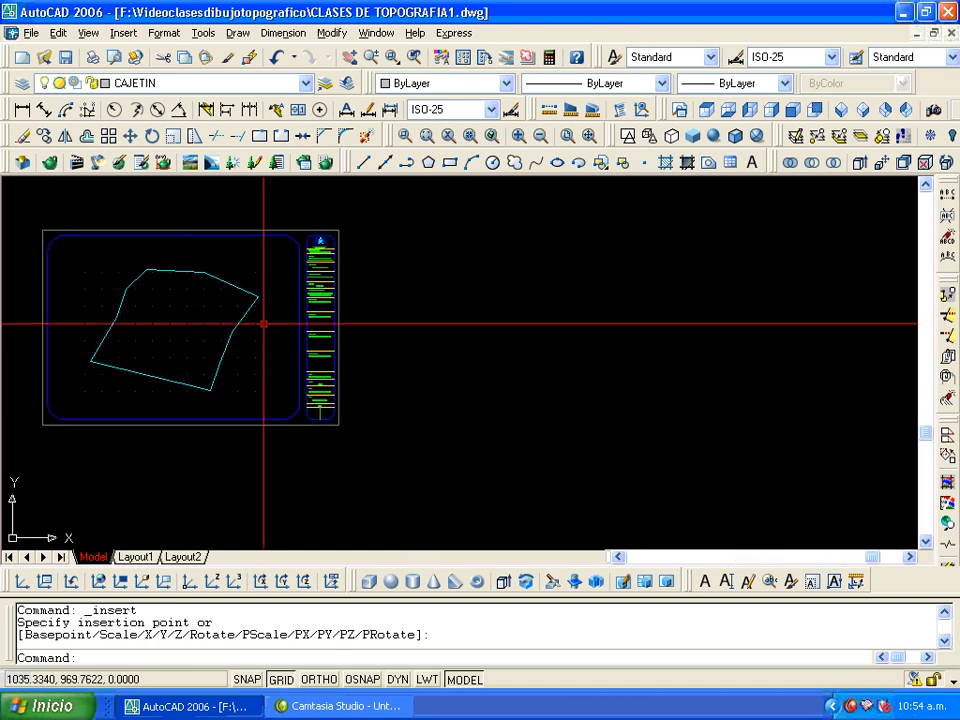
scroll(673, 311, "down", 1)
scroll(681, 310, "down", 1)
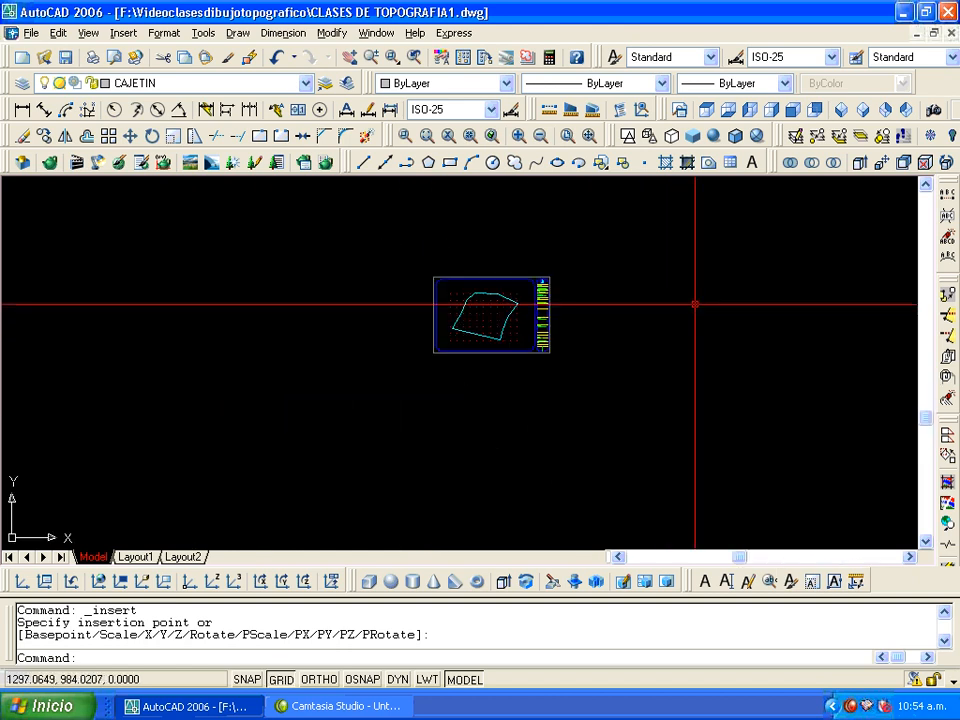
mouse_move(692, 302)
middle_mouse_down()
mouse_move(497, 309)
mouse_move(399, 332)
middle_mouse_up()
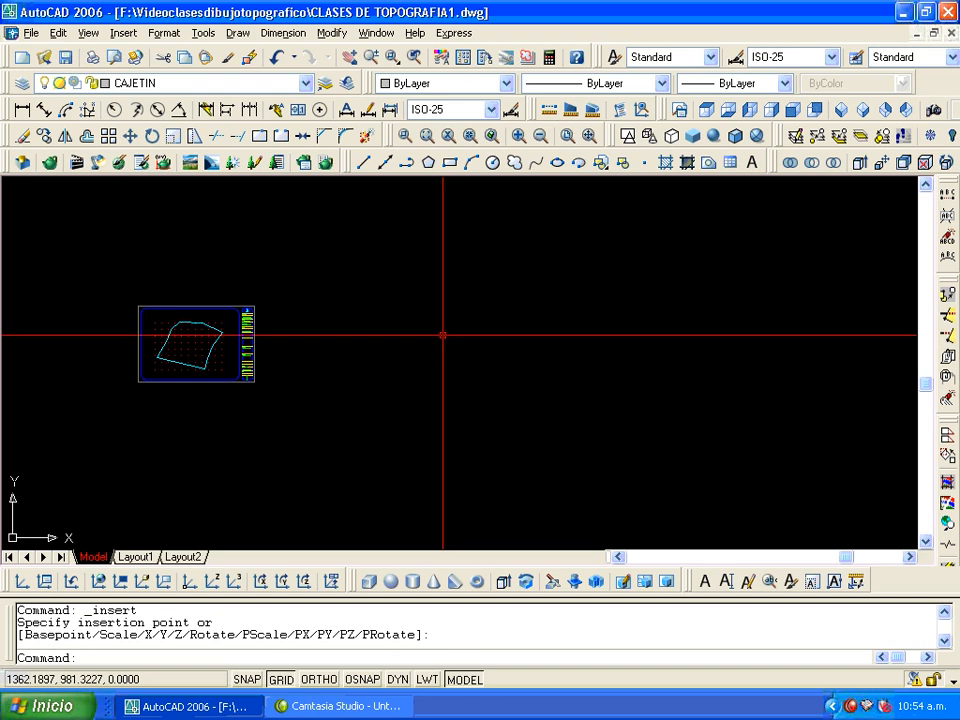
type("P")
key("Escape")
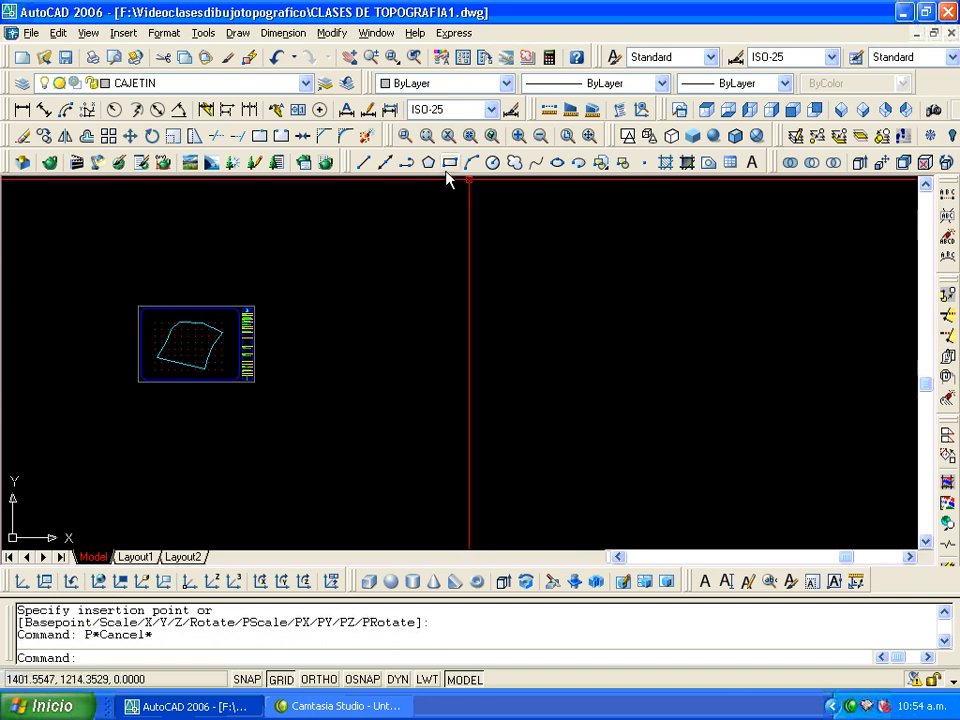
left_click(406, 163)
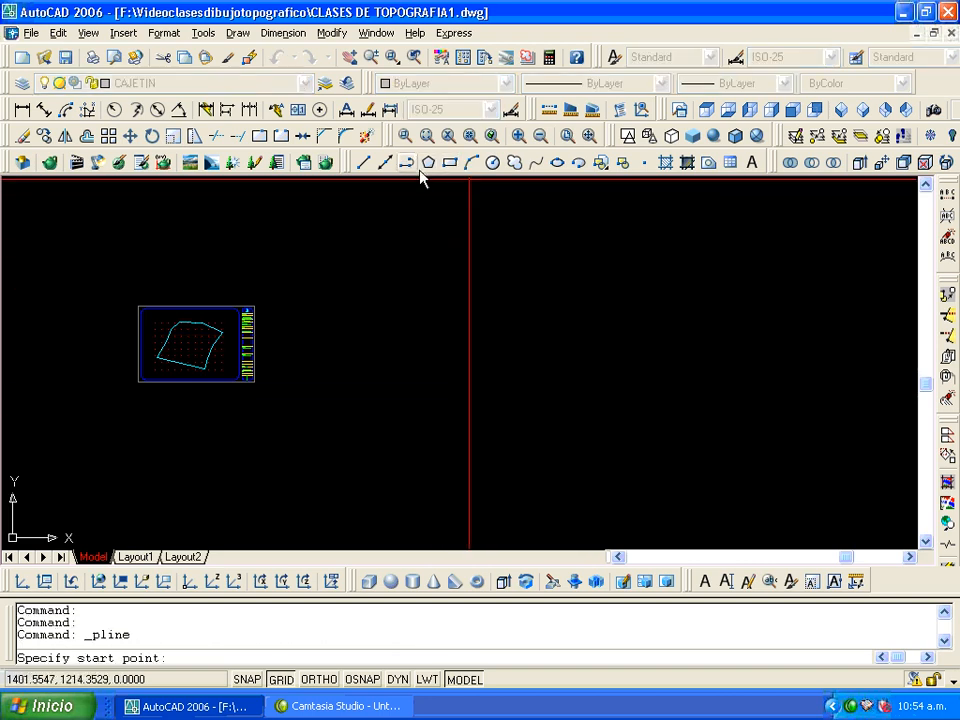
left_click(580, 489)
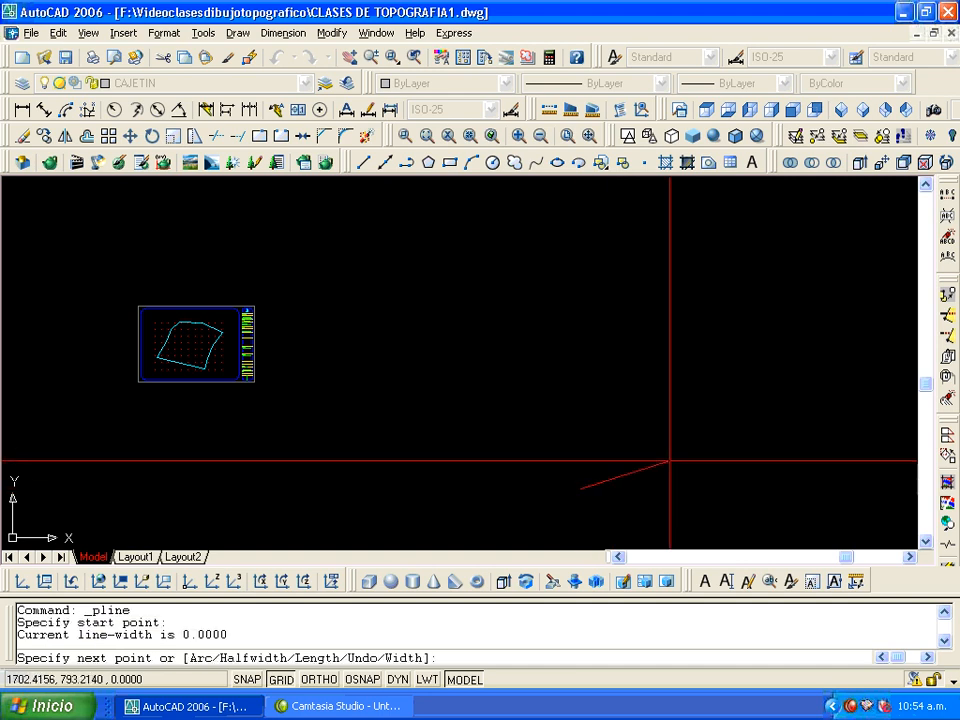
left_click(755, 456)
left_click(753, 386)
left_click(801, 325)
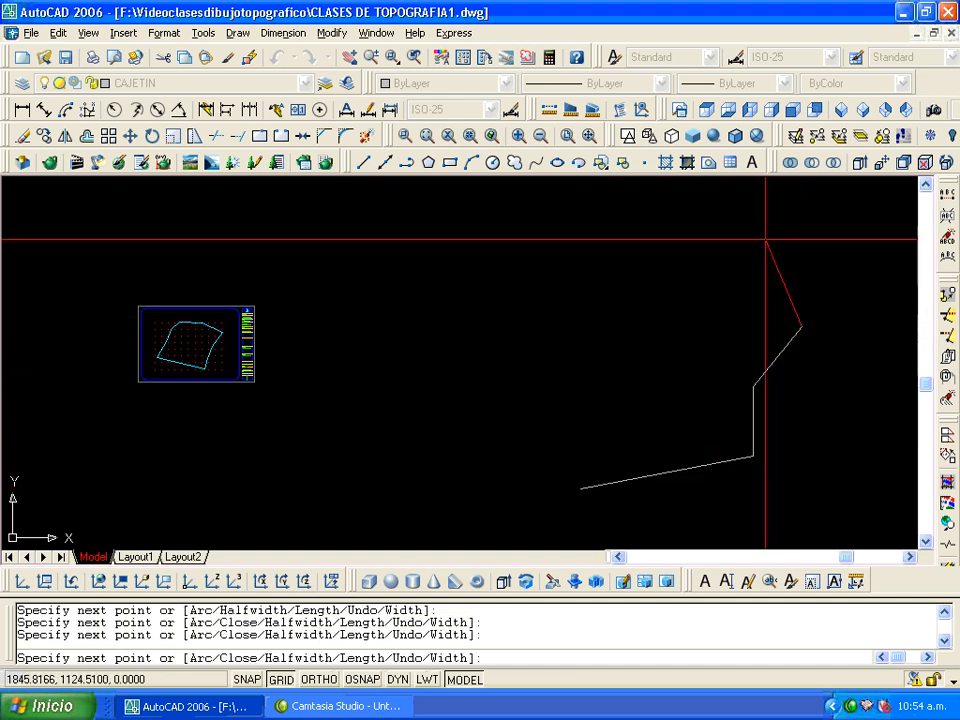
left_click(765, 227)
left_click(686, 209)
left_click(665, 251)
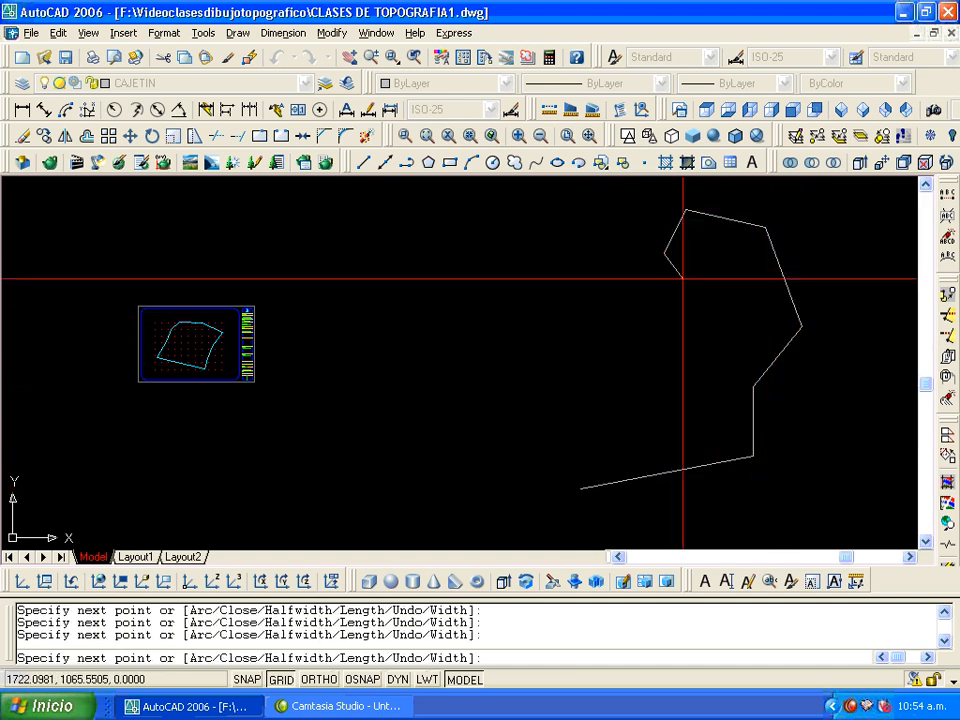
left_click(683, 277)
left_click(607, 276)
left_click(491, 300)
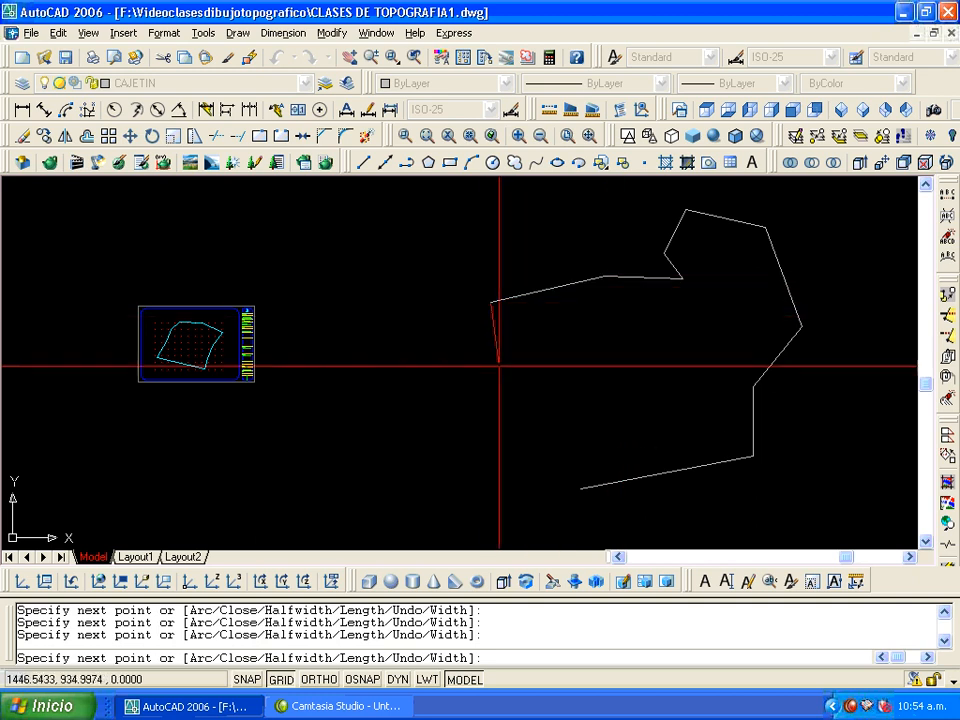
left_click(508, 377)
left_click(463, 432)
left_click(541, 466)
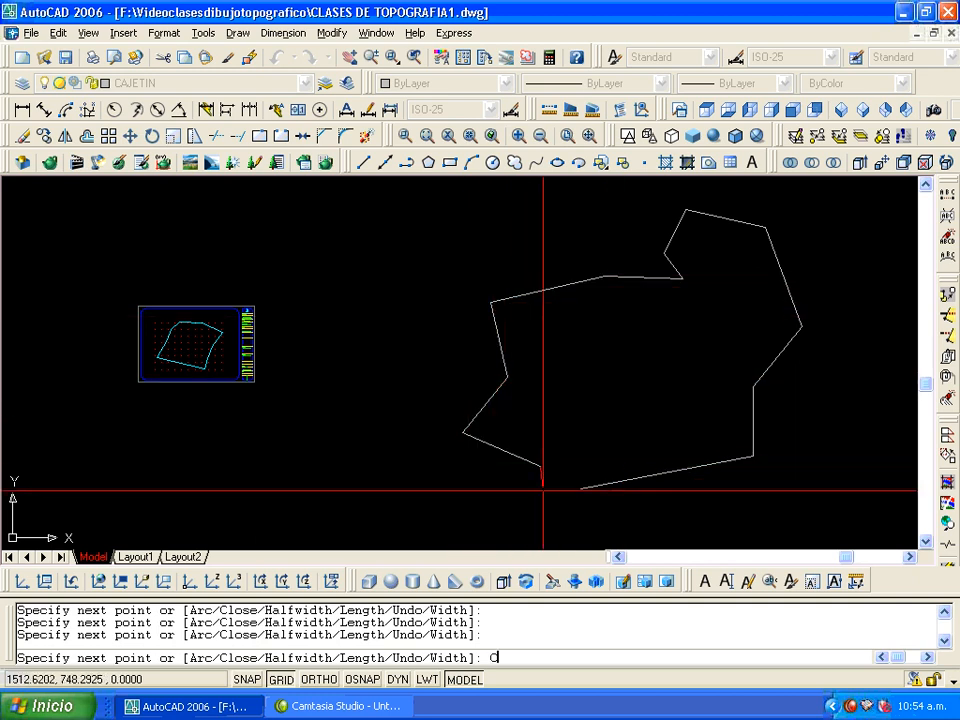
key("Return")
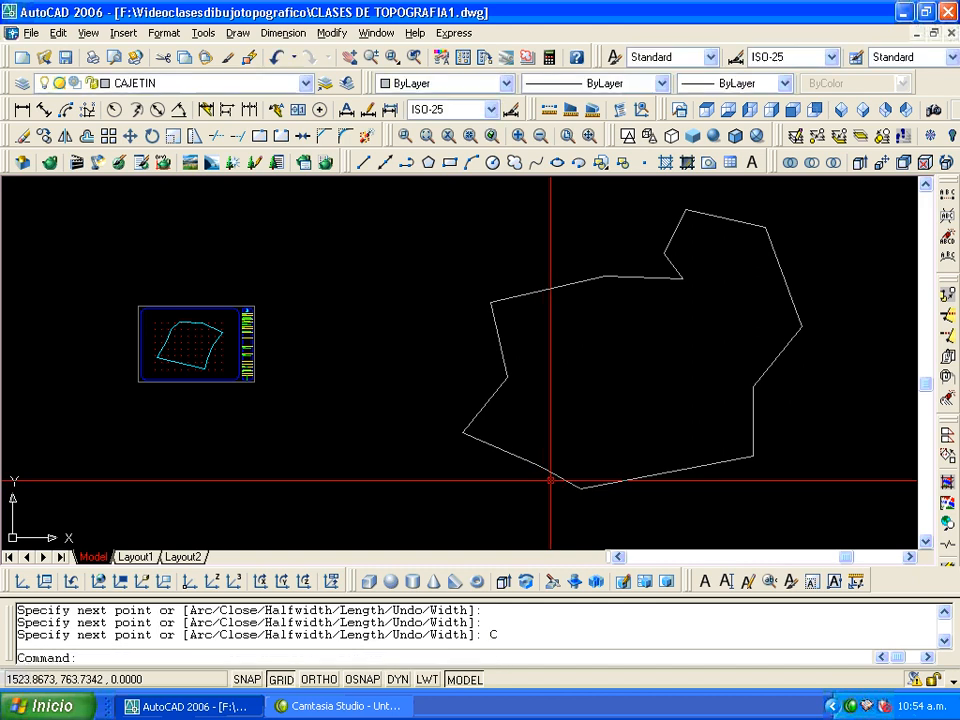
- Insert block A1NUEVA inside the large new polygon with an on-screen scale of 5 in X and Y
middle_click_drag(637, 369, 512, 366)
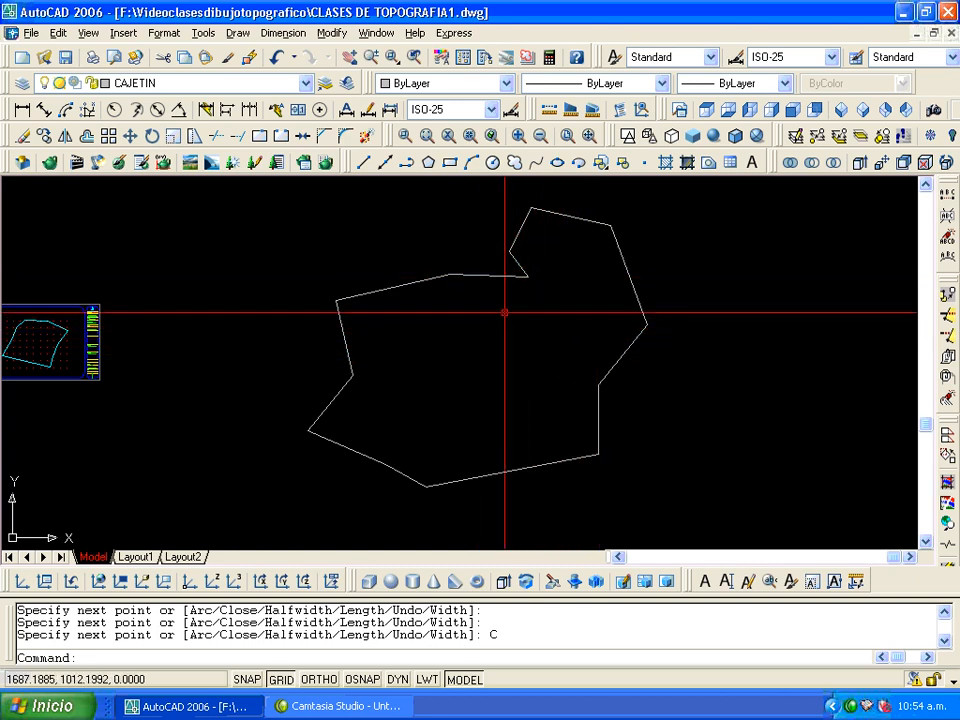
type("I")
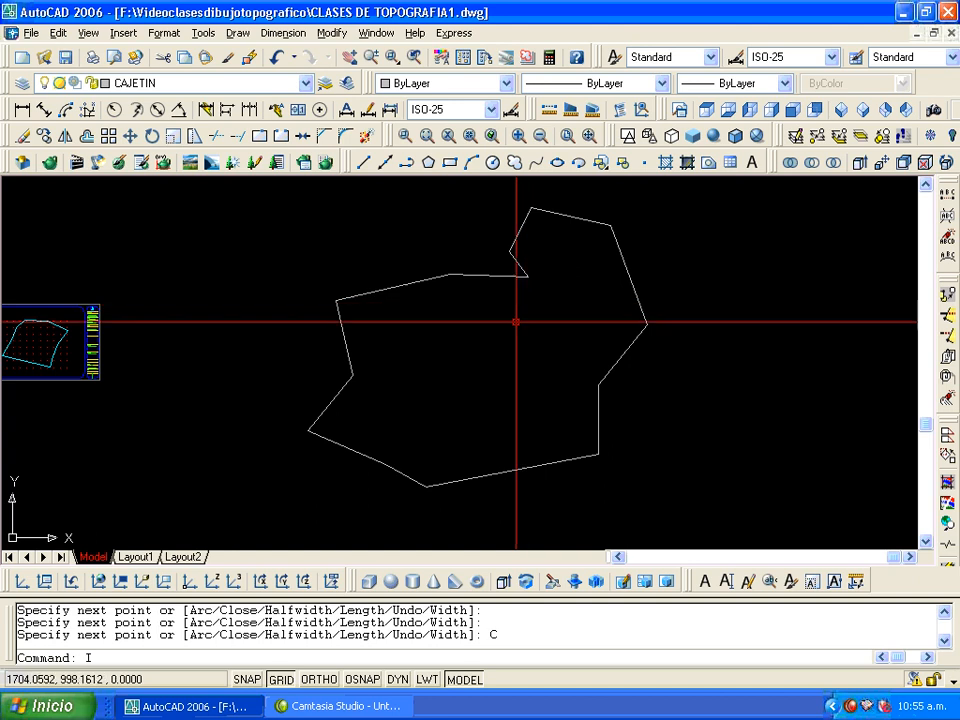
key("Return")
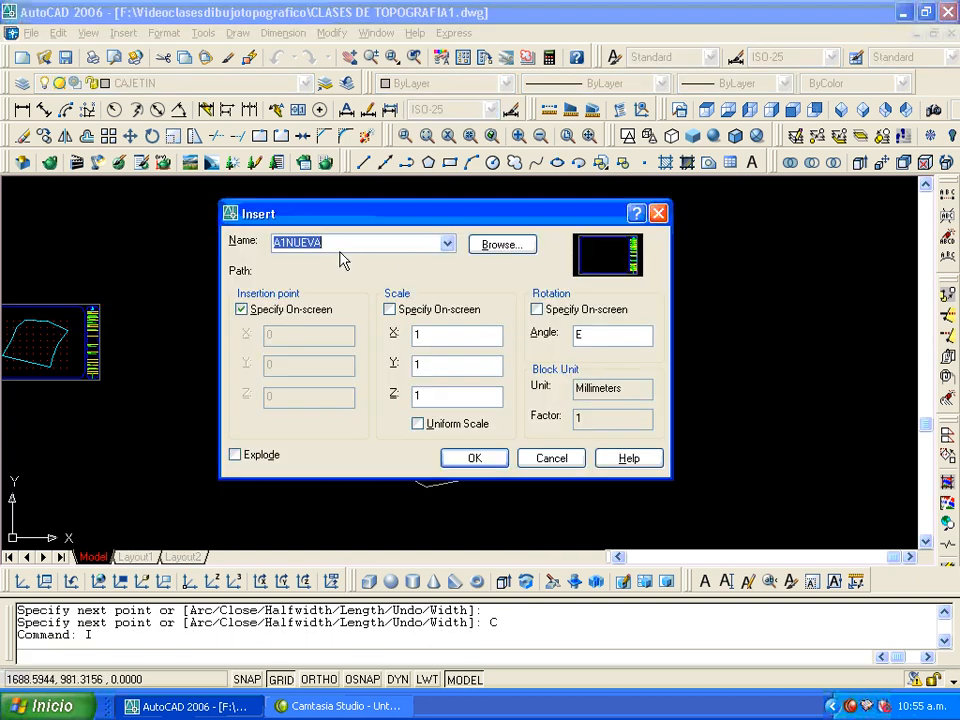
left_click(390, 311)
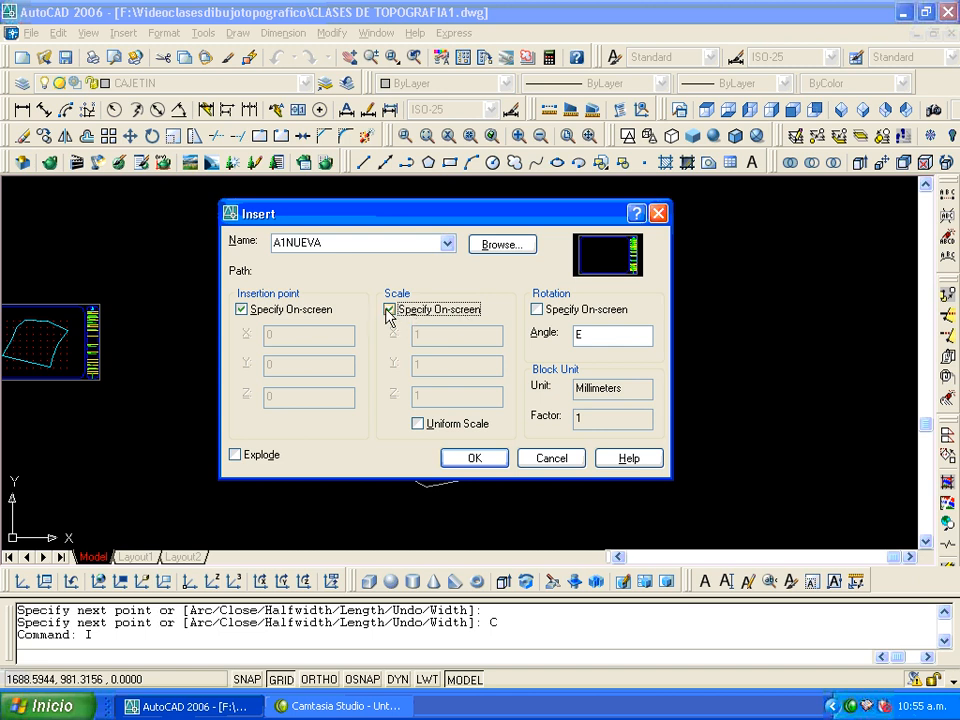
left_click(474, 458)
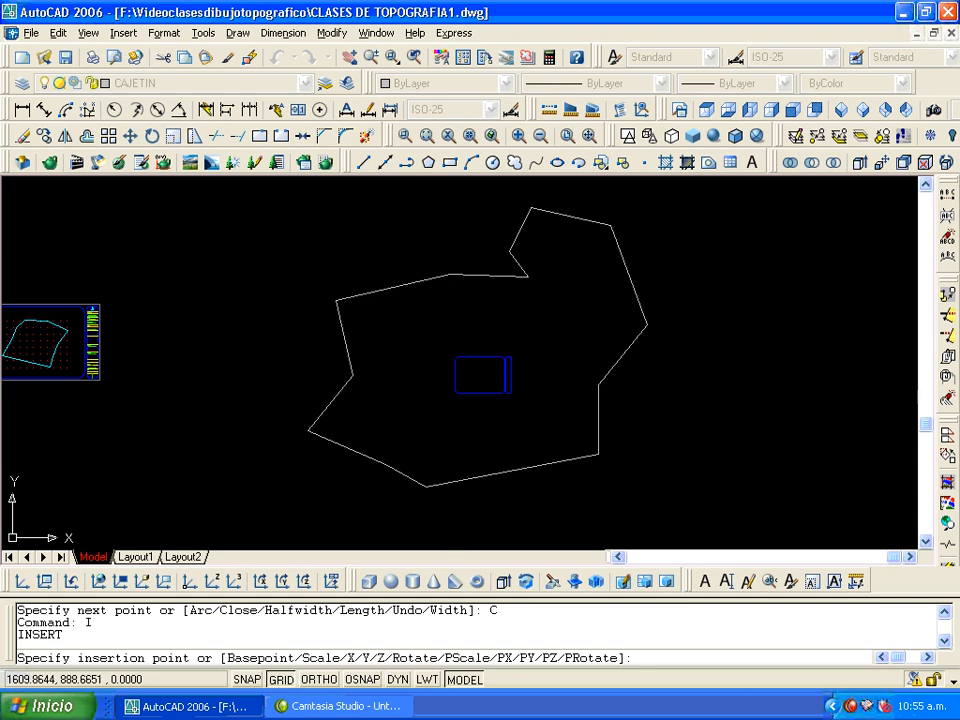
left_click(448, 393)
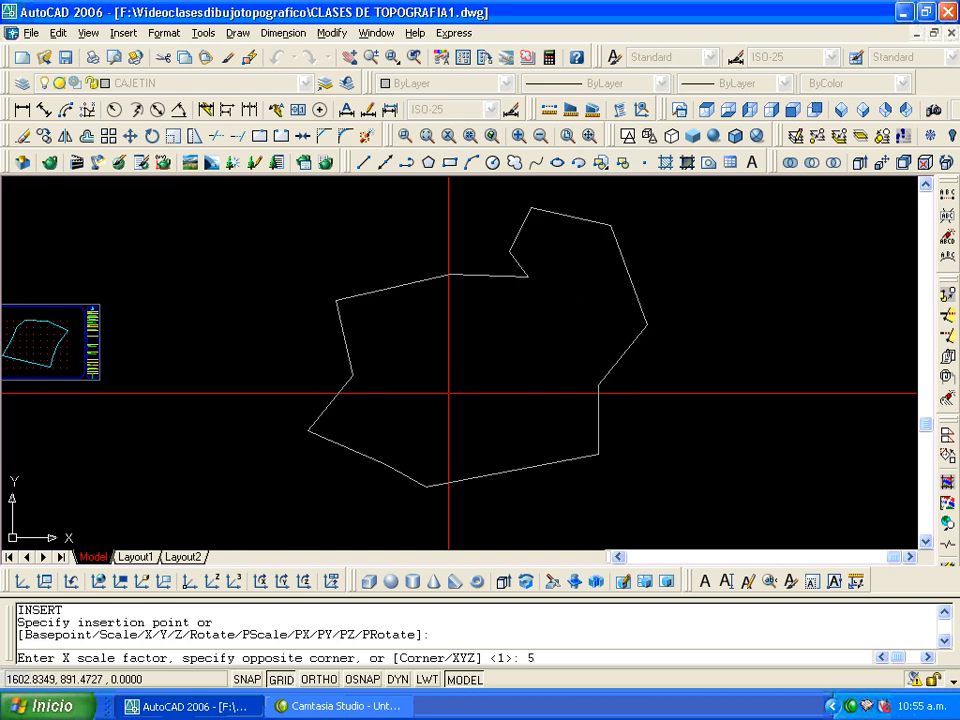
type("5")
key("Return")
key("Return")
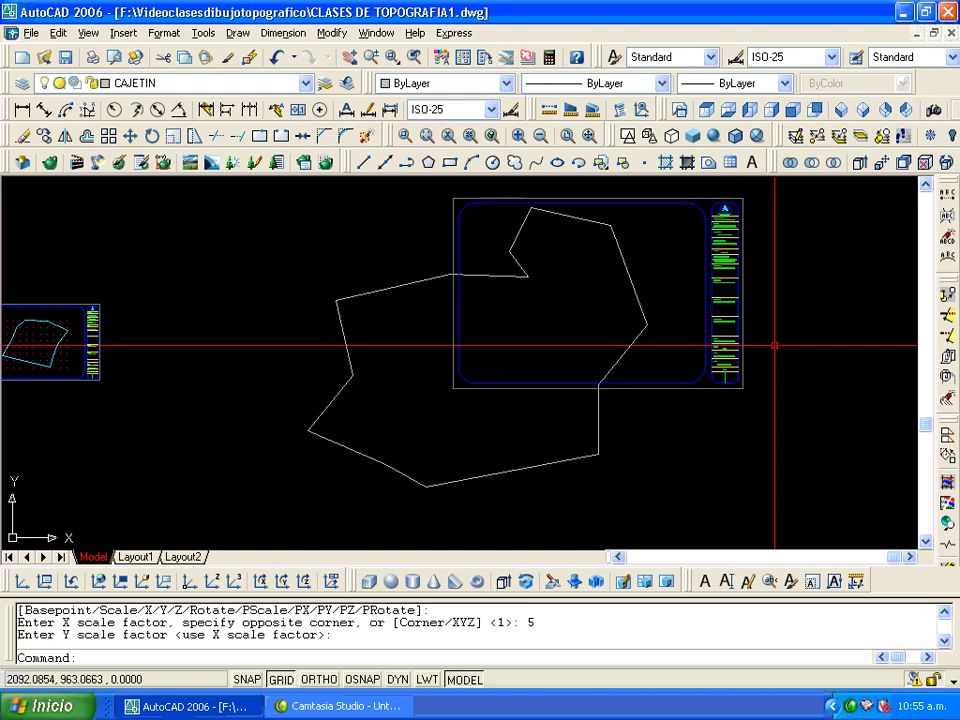
- Move the inserted A1NUEVA sheet down and to the left to compare its frame with the large polygon
left_click(131, 141)
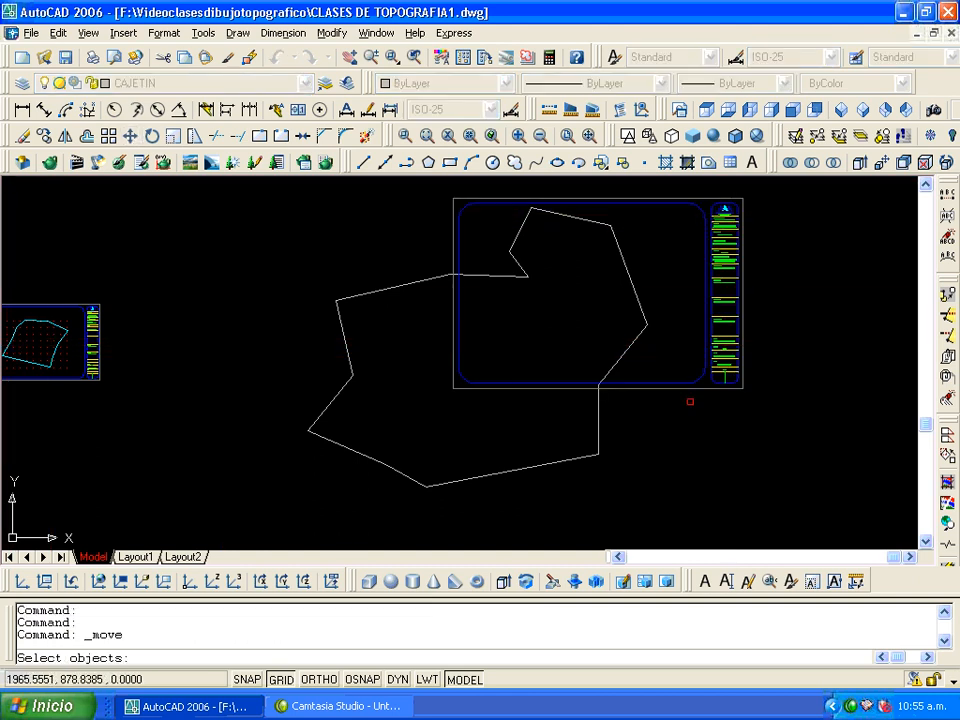
left_click(679, 386)
key("Return")
left_click(596, 305)
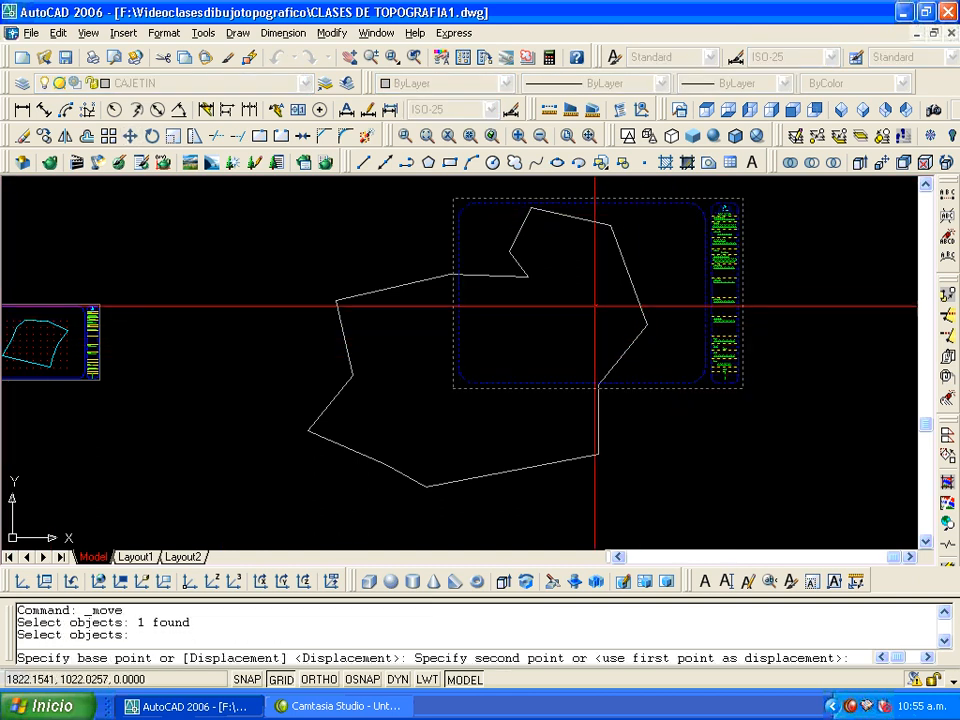
left_click(482, 372)
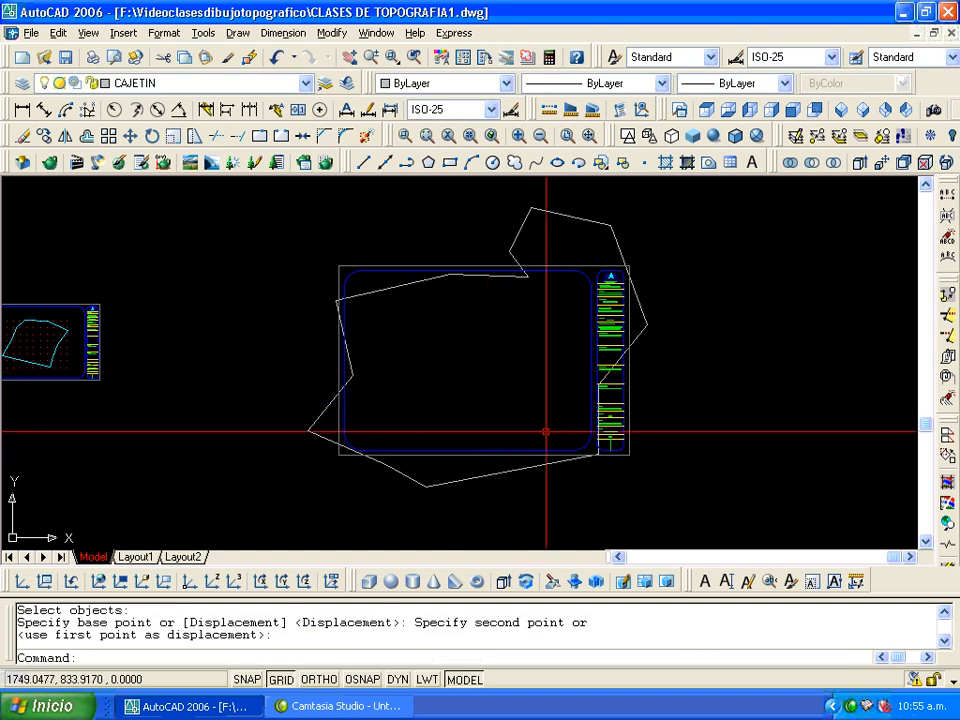
- Erase the A1NUEVA sheet lying over the large polygon
left_click(582, 271)
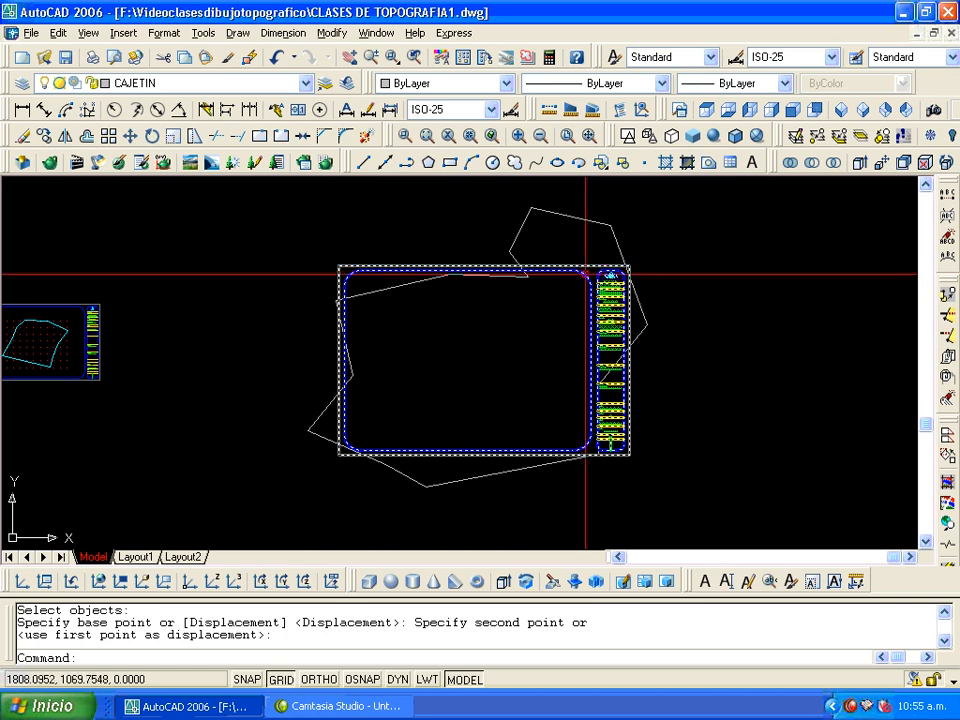
left_click(585, 273)
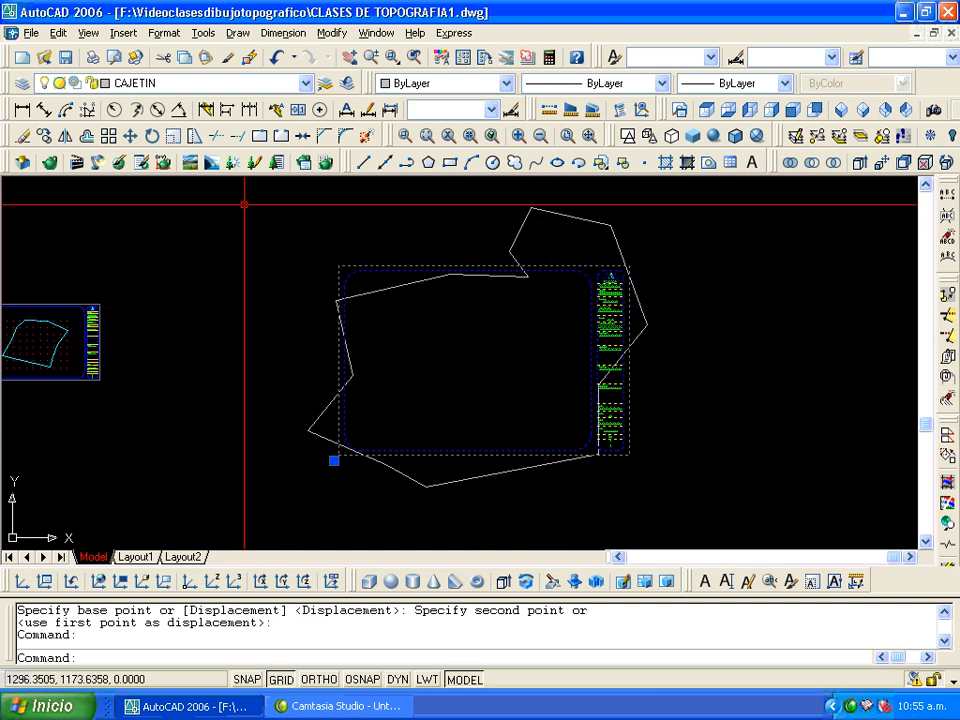
left_click(22, 137)
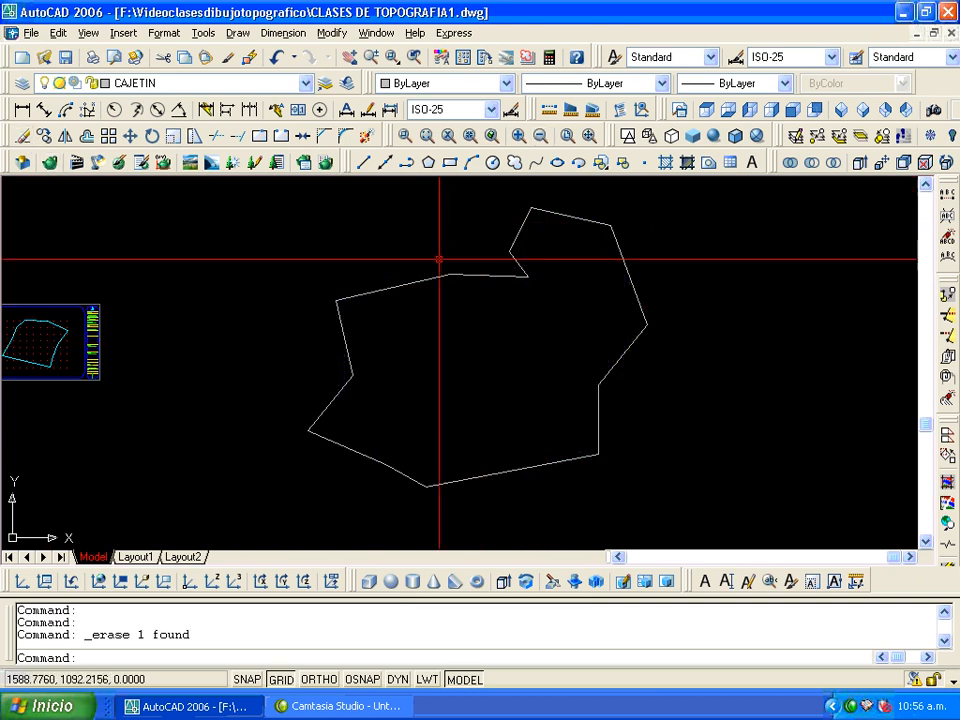
- Insert block A1NUEVA over the large irregular polygon with X, Y and Z scales of 7.5
type("l")
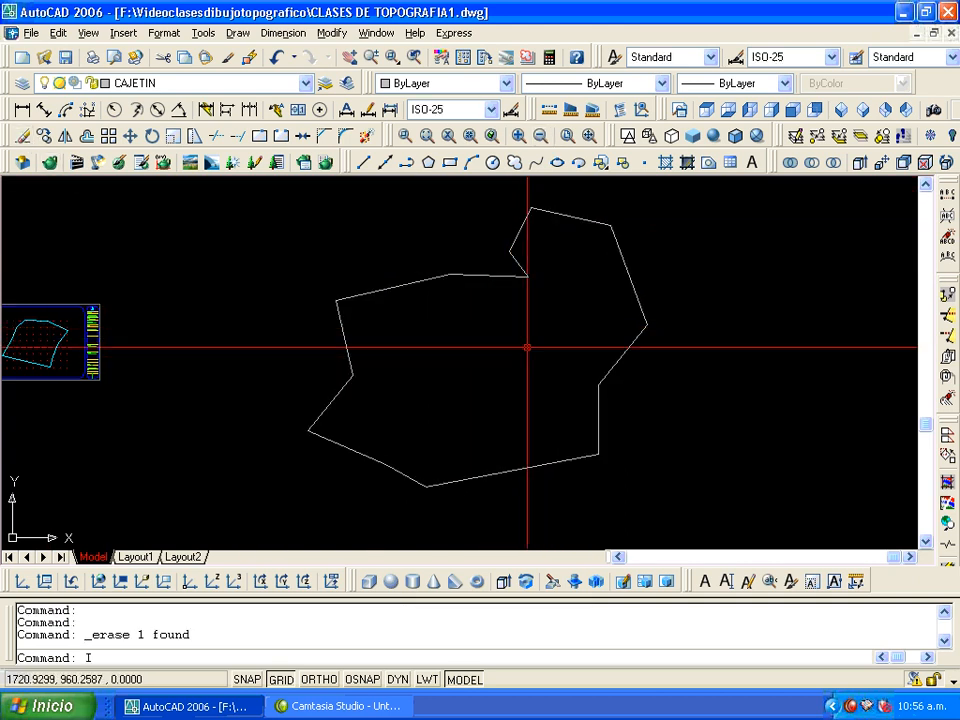
key("Return")
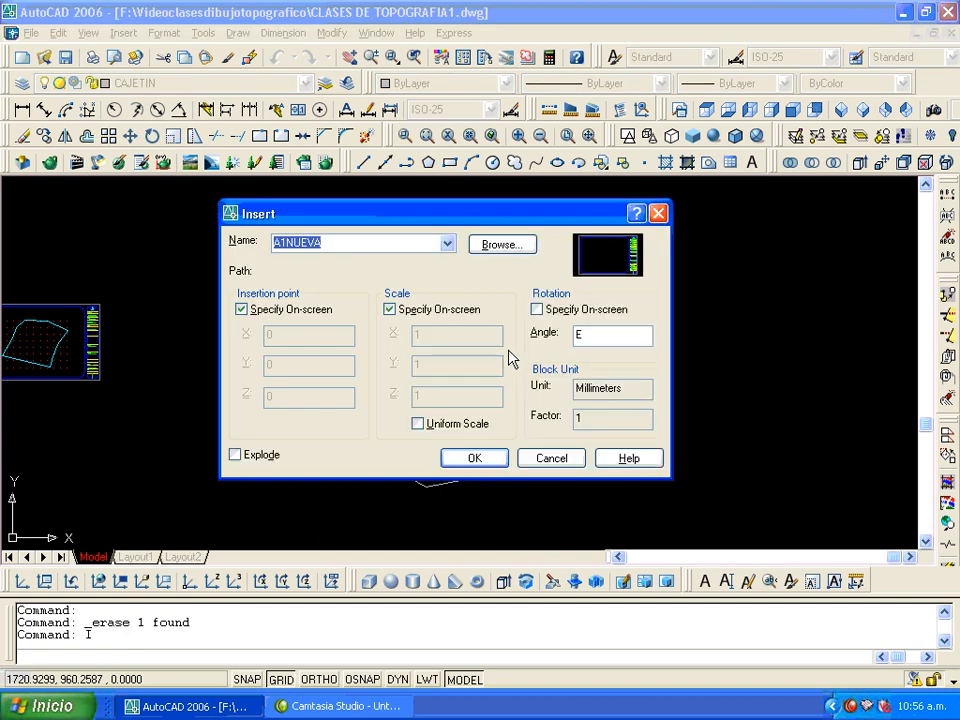
left_click(392, 310)
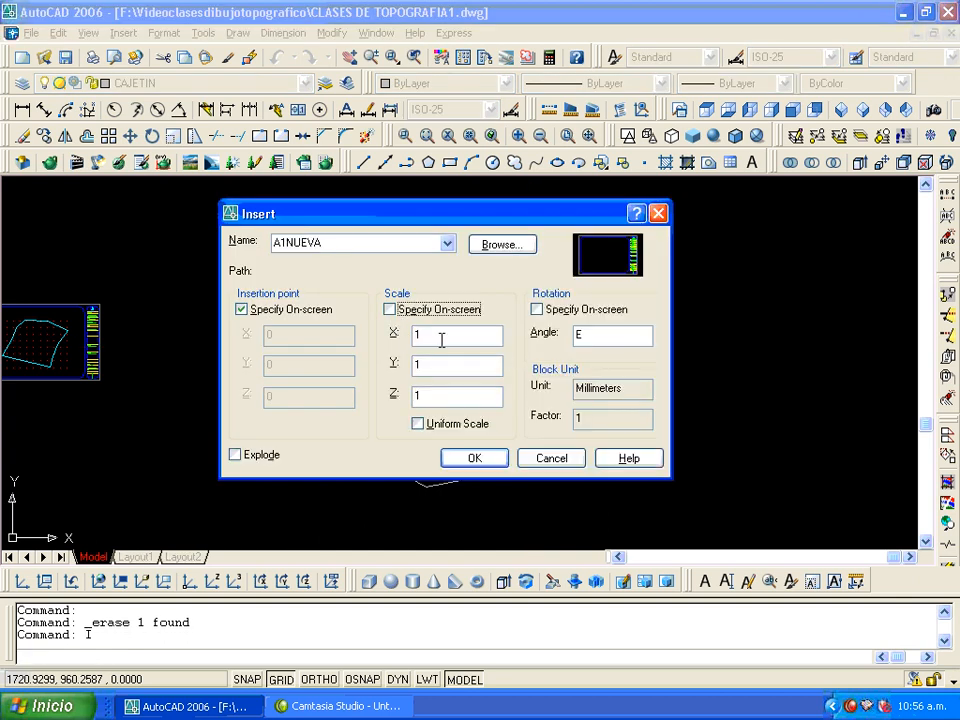
double_click(404, 336)
type("7.5")
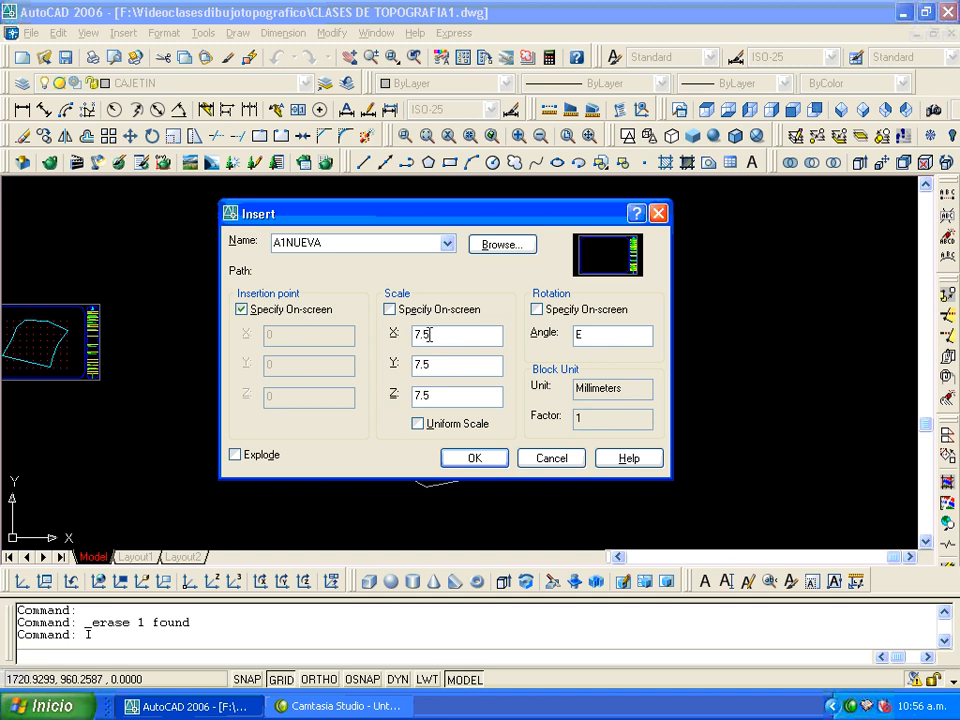
left_click(478, 458)
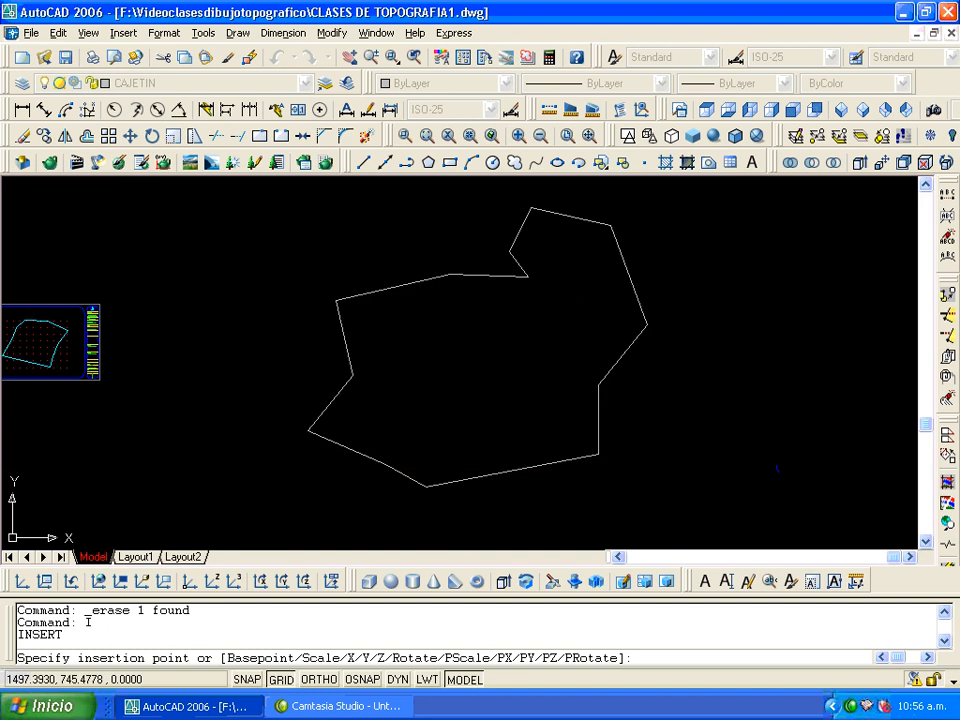
left_click(276, 516)
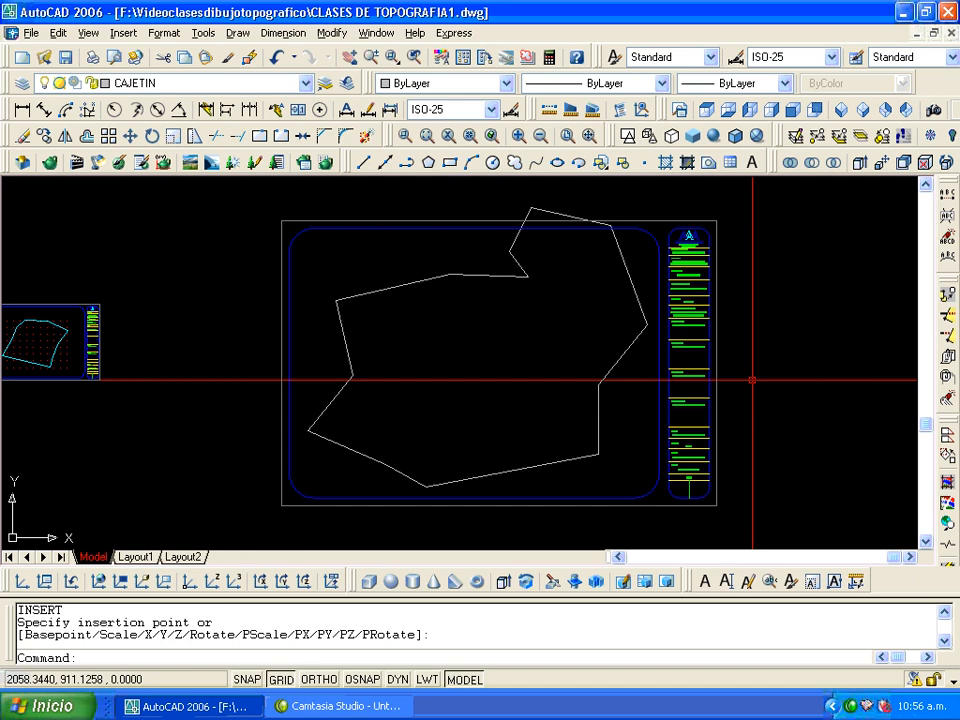
- Erase the A1NUEVA sheet inserted at scale 7.5 and keep the large polygon
left_click(694, 340)
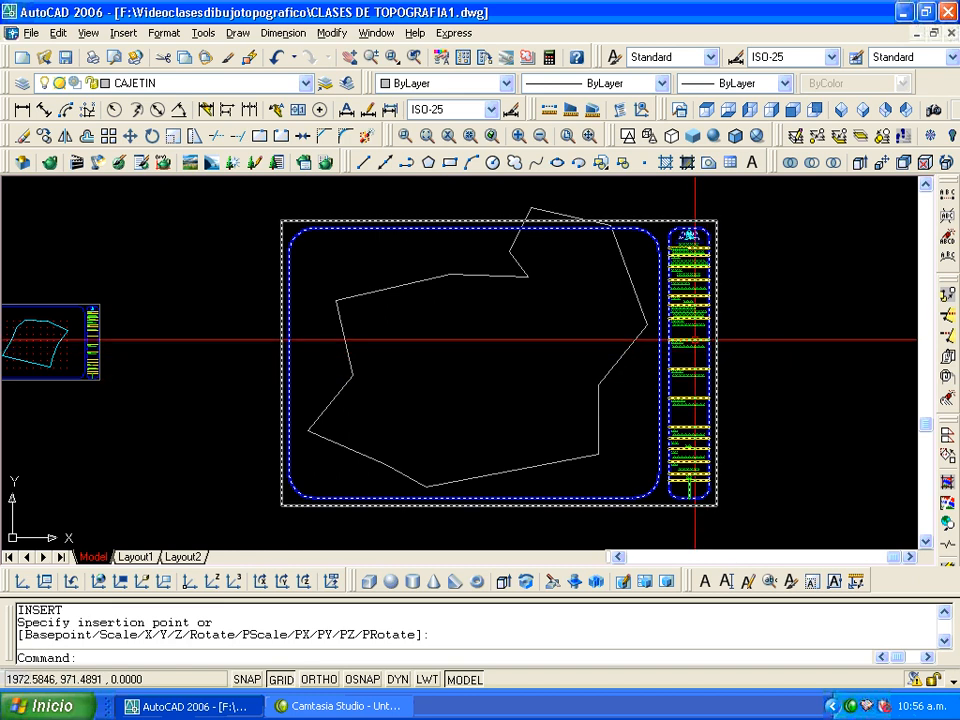
left_click(694, 340)
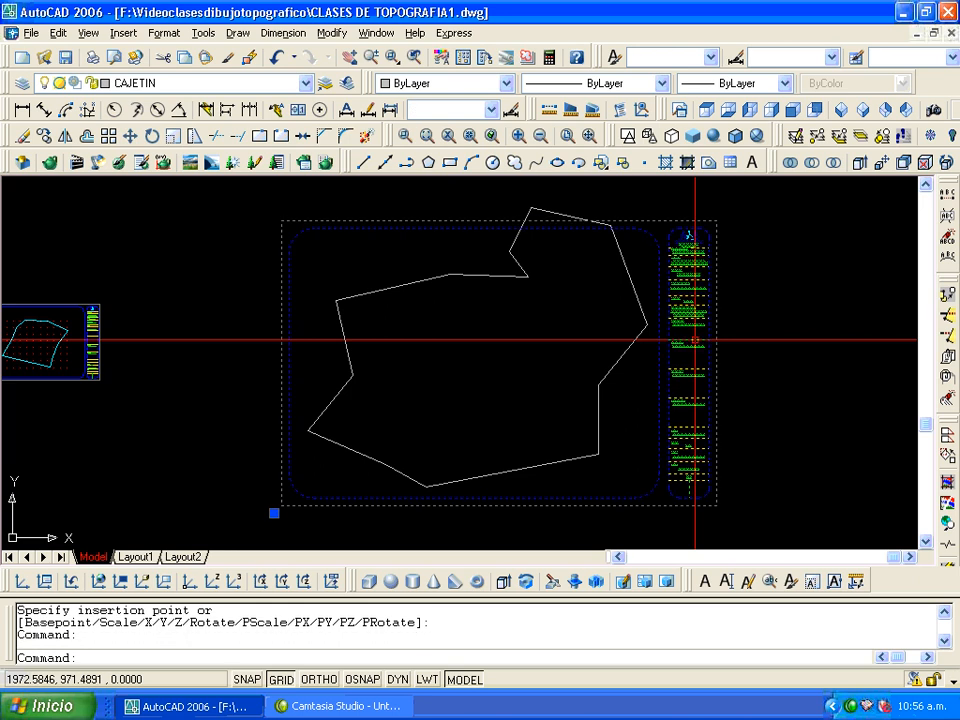
left_click(23, 135)
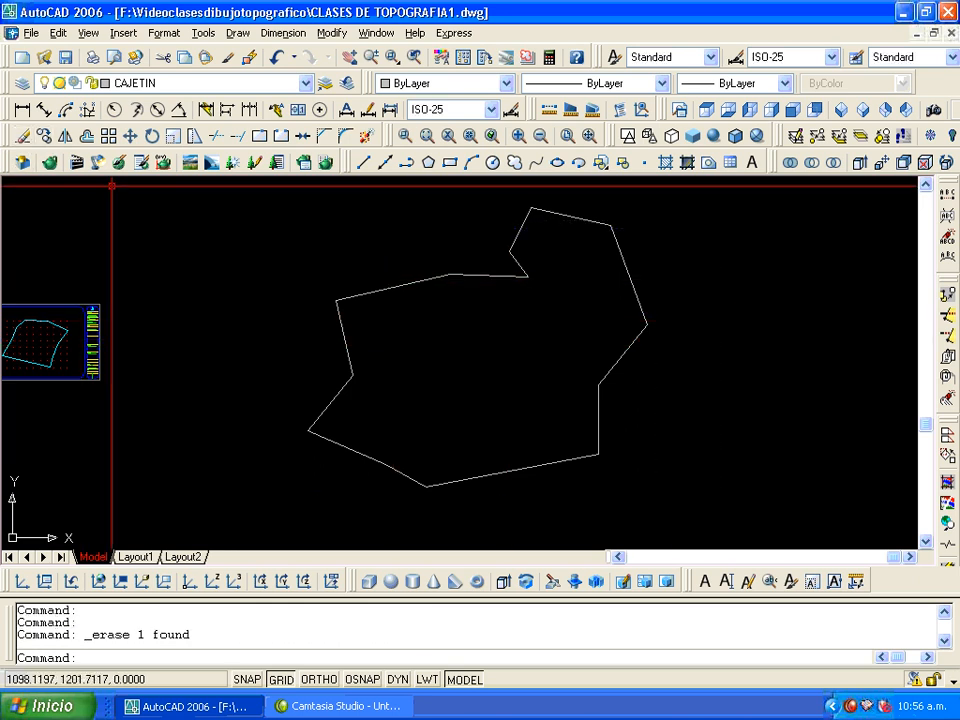
- Insert block A1NUEVA around the large polygon with X and Y scales of 10 and a Z scale of 1
left_click(601, 163)
left_click(430, 335)
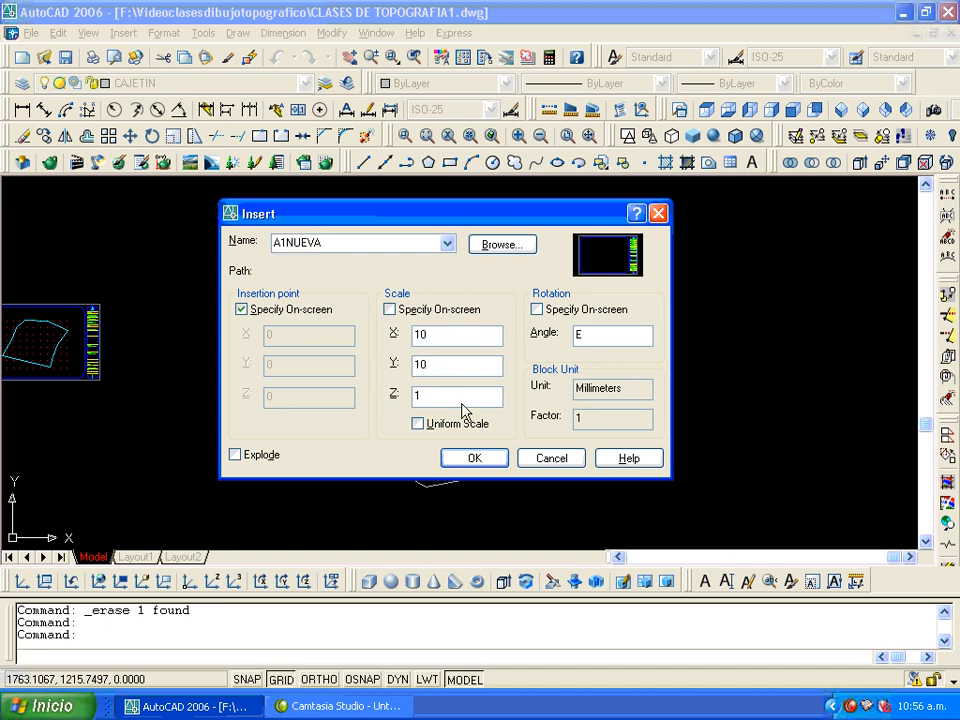
left_click(487, 460)
scroll(325, 462, "down", 2)
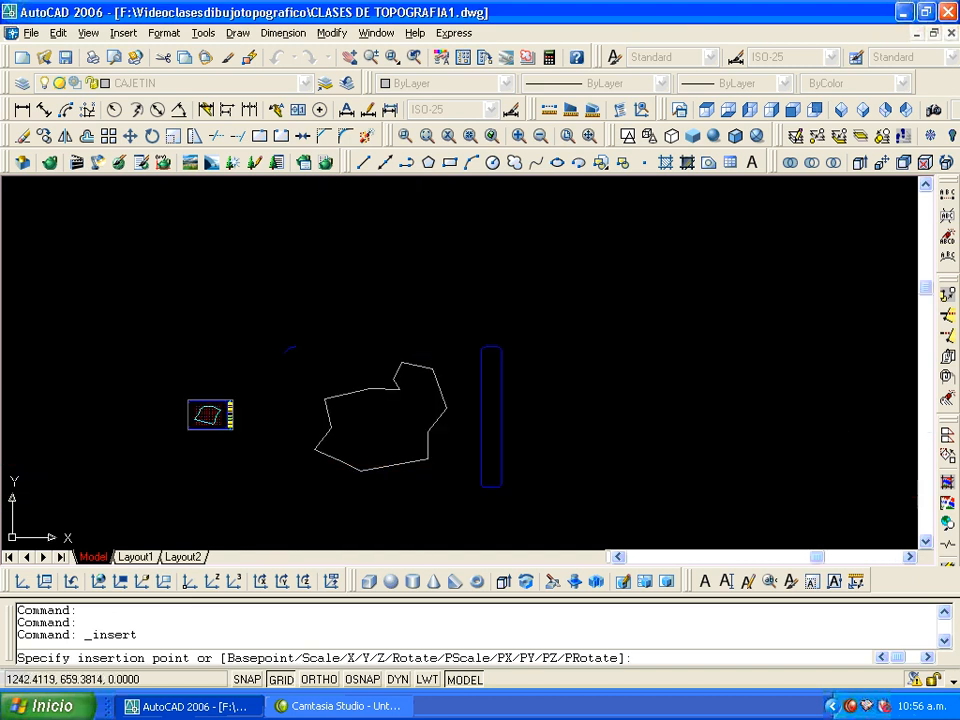
left_click(281, 492)
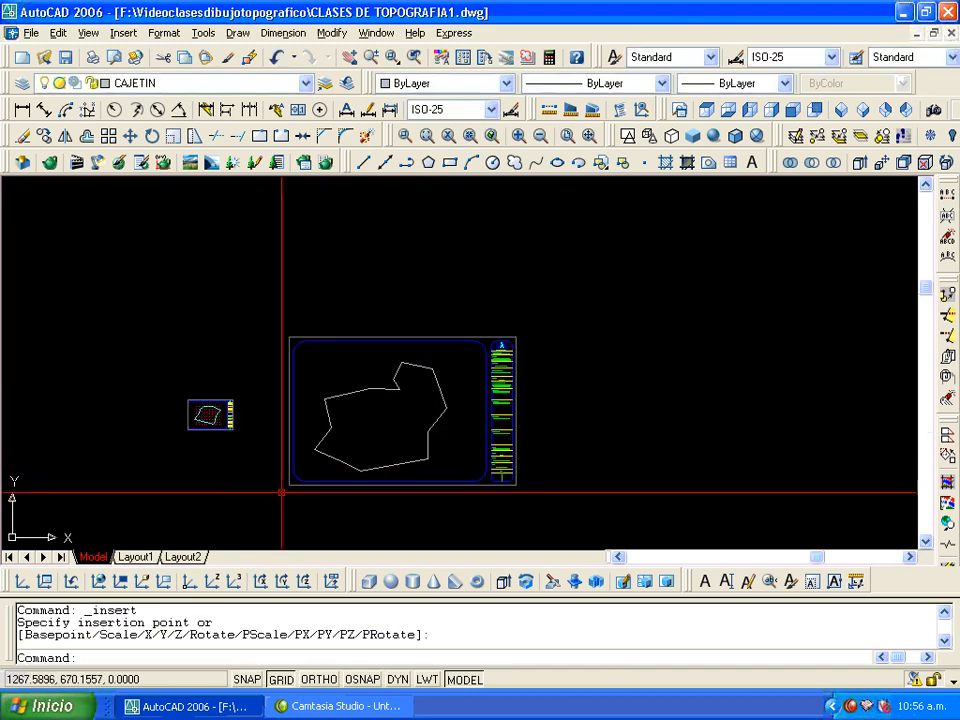
middle_click_drag(401, 433, 521, 360)
scroll(530, 343, "up", 2)
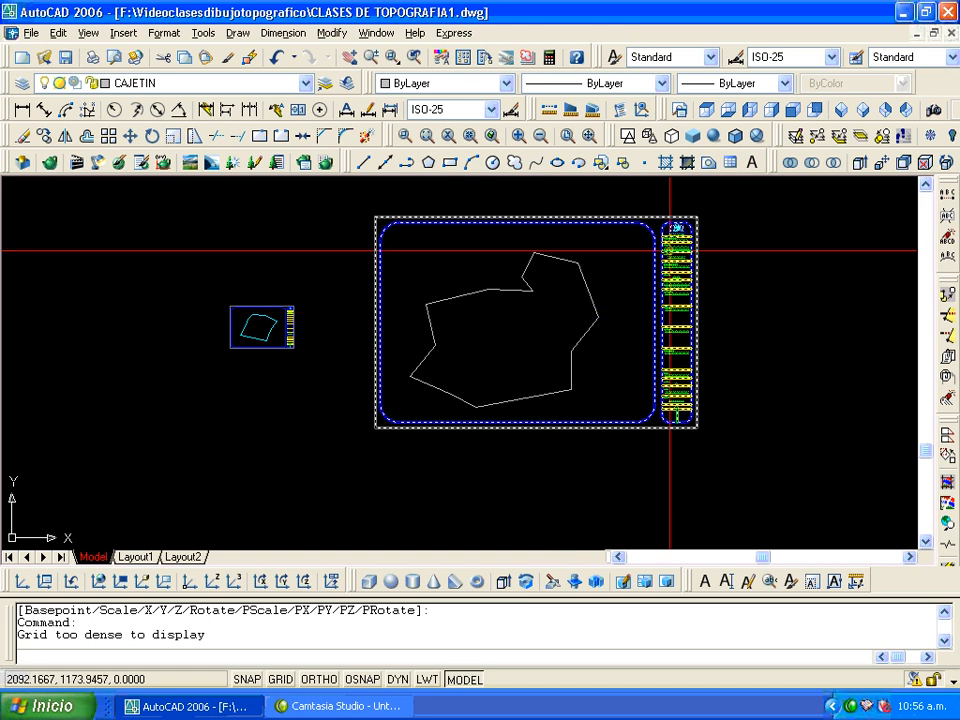
- Erase the large irregular polygon together with the A1NUEVA sheet around it
left_click(726, 201)
left_click_drag(558, 404, 371, 478)
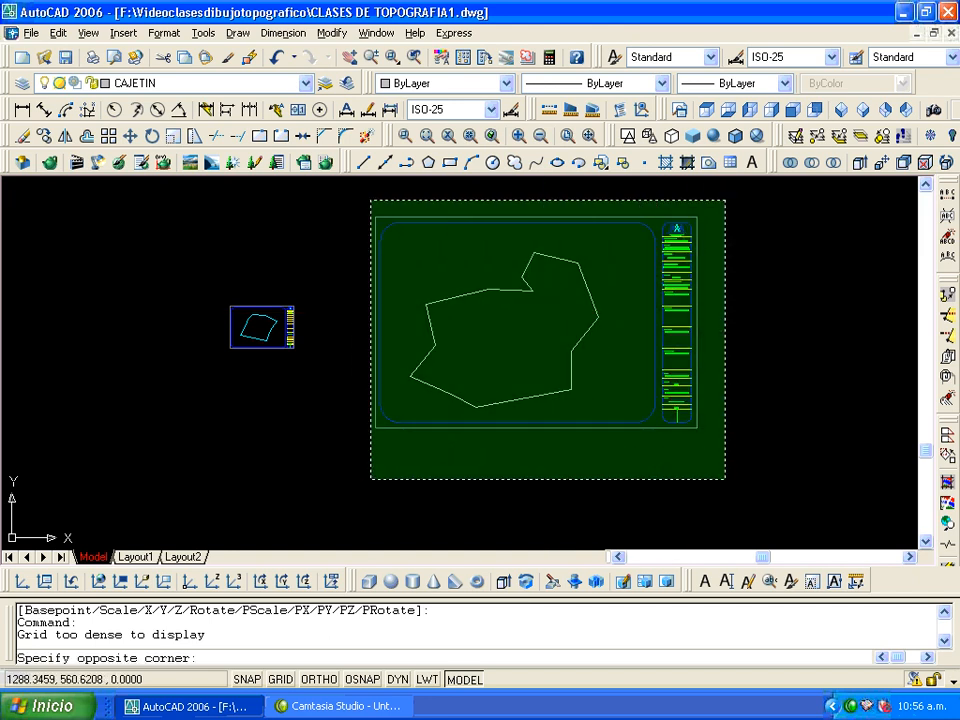
left_click(356, 477)
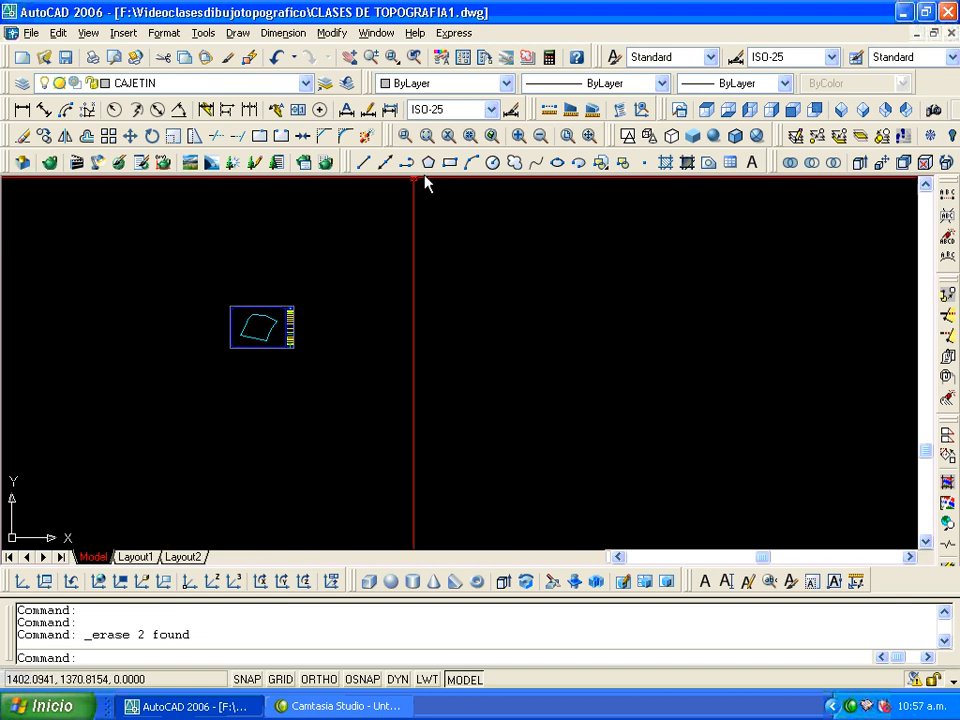
- Examine the title block texts of the sheet that frames the cyan polygon
left_click(566, 135)
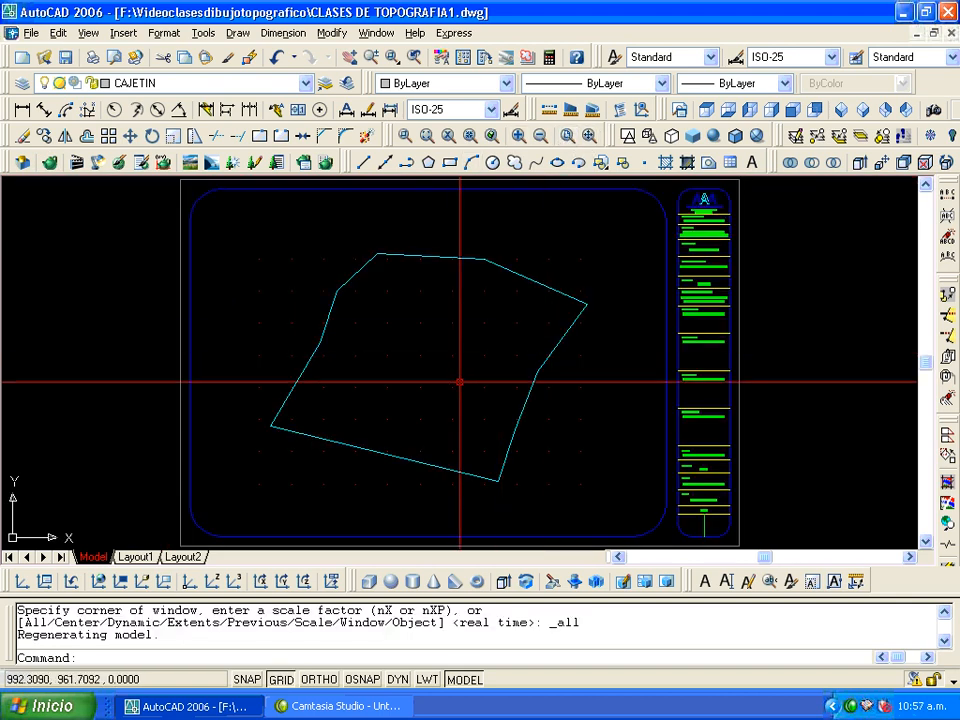
mouse_move(459, 381)
middle_mouse_down()
mouse_move(435, 360)
mouse_move(390, 359)
middle_mouse_up()
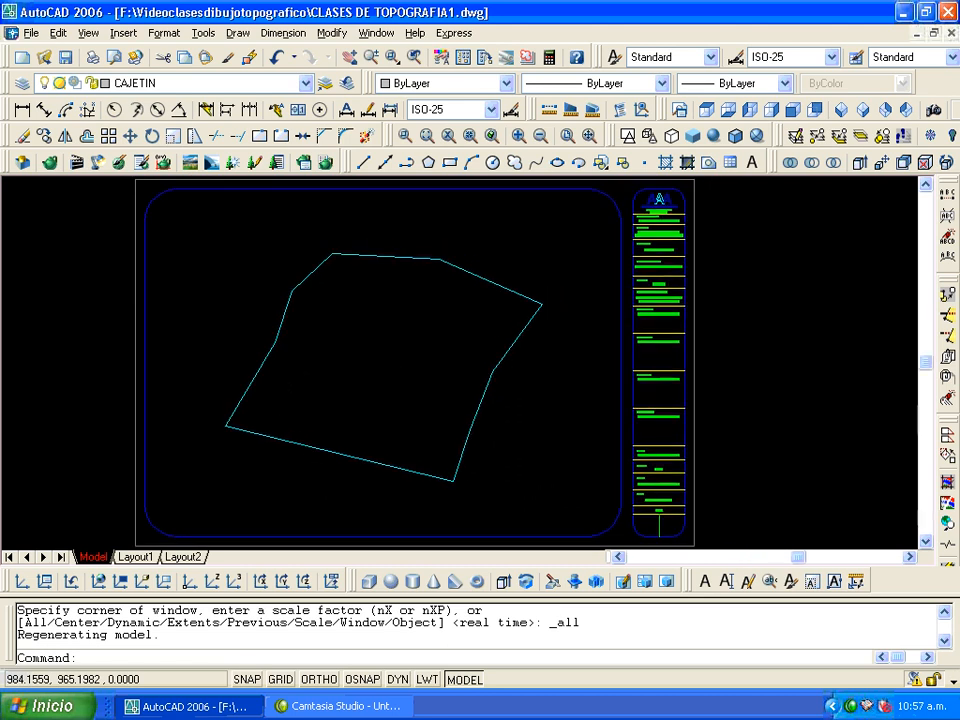
key("F7")
scroll(625, 256, "up", 2)
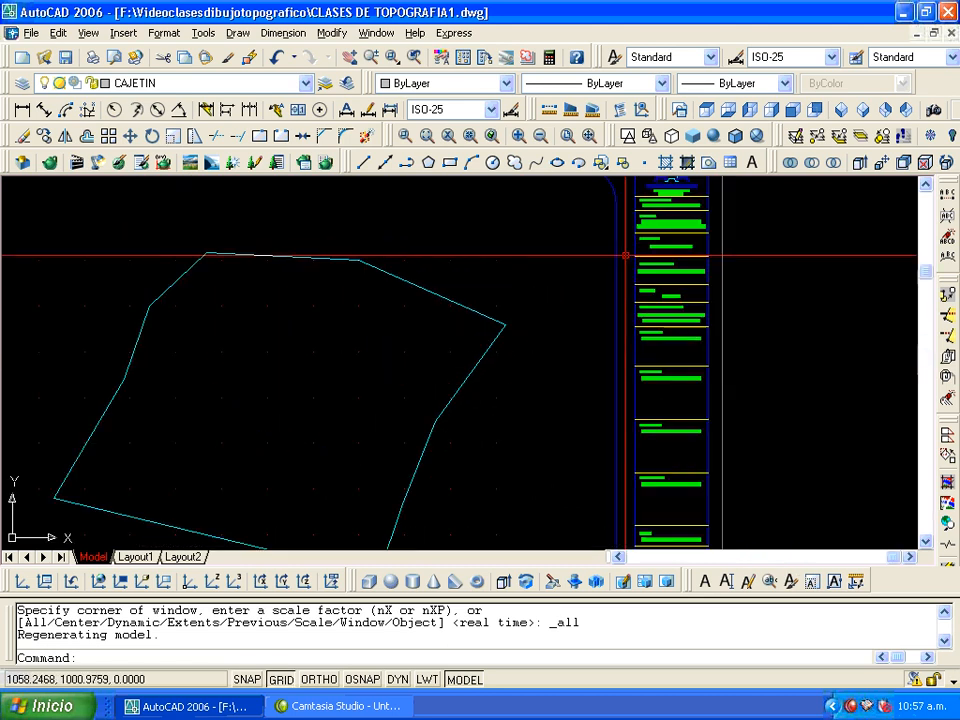
scroll(625, 256, "up", 3)
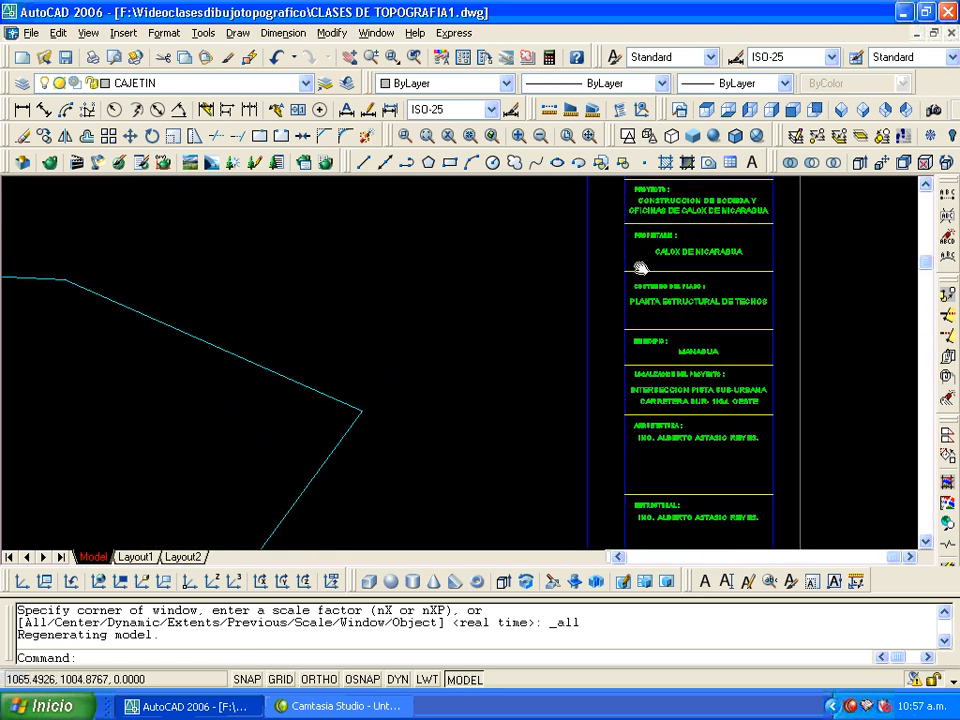
mouse_move(639, 268)
middle_mouse_down()
mouse_move(514, 339)
mouse_move(514, 369)
mouse_move(534, 285)
middle_mouse_up()
scroll(493, 350, "down", 5)
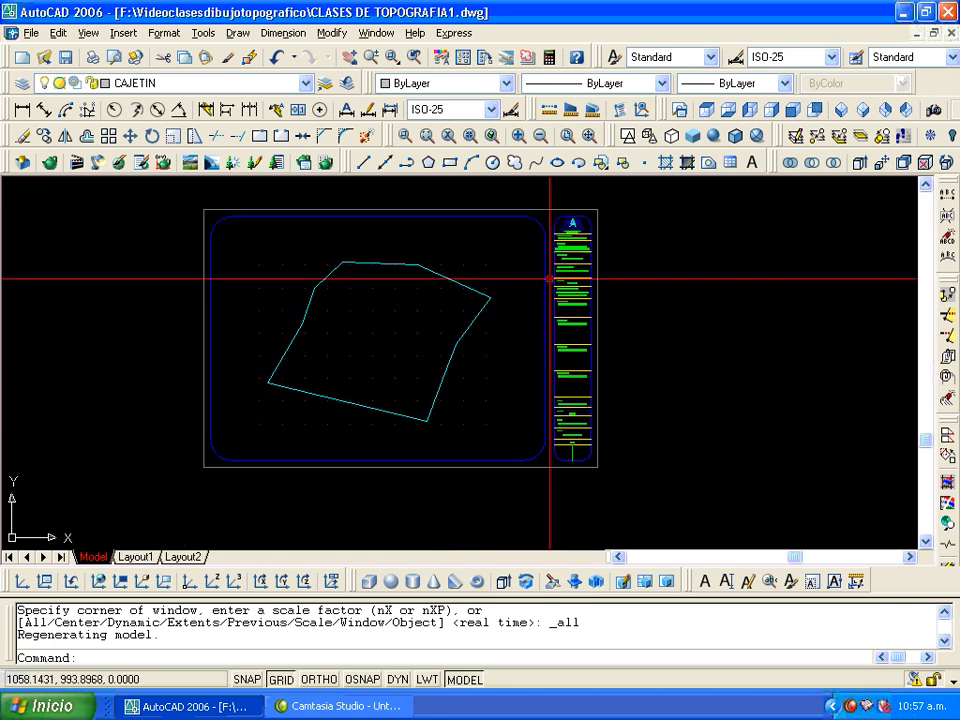
- Check by selection whether the frame and title block around the cyan polygon form a single object
key("ctrl+a")
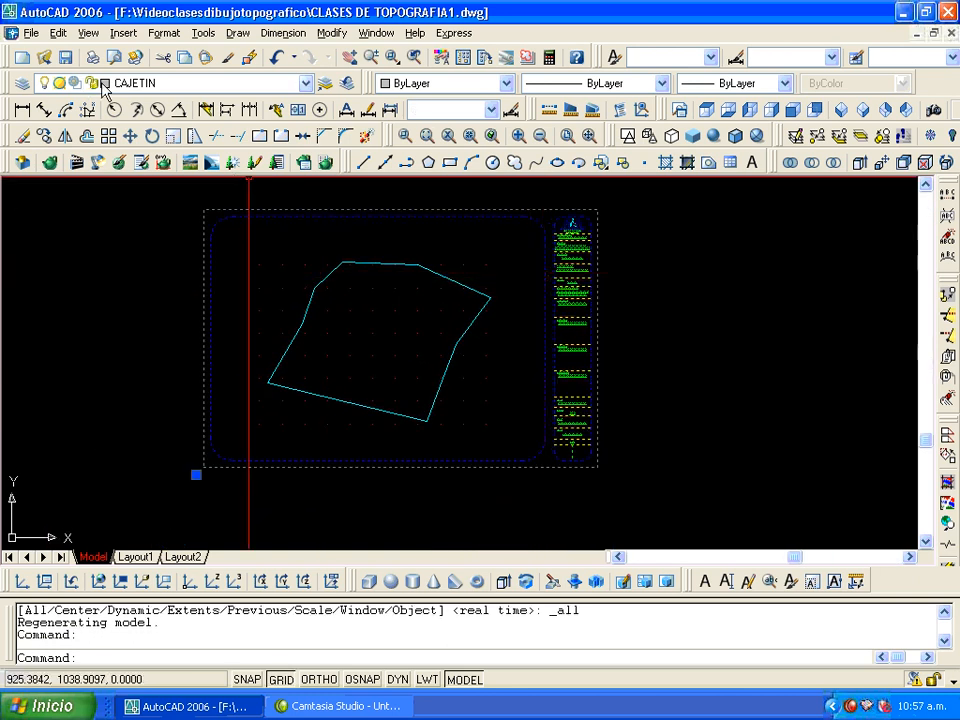
key("Escape")
key("Escape")
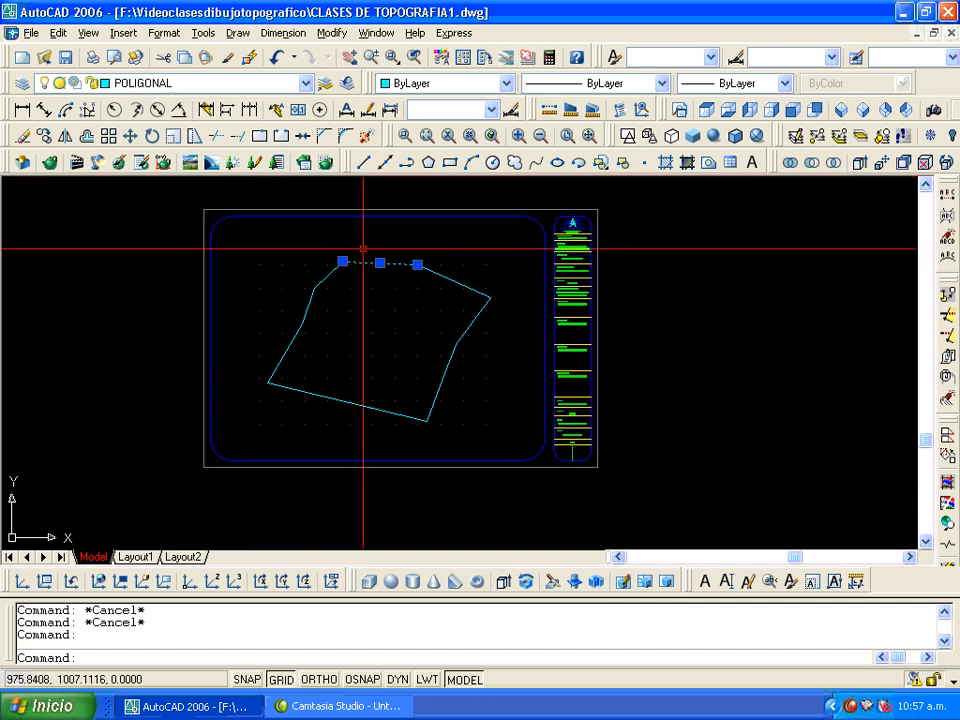
key("Escape")
left_click(533, 215)
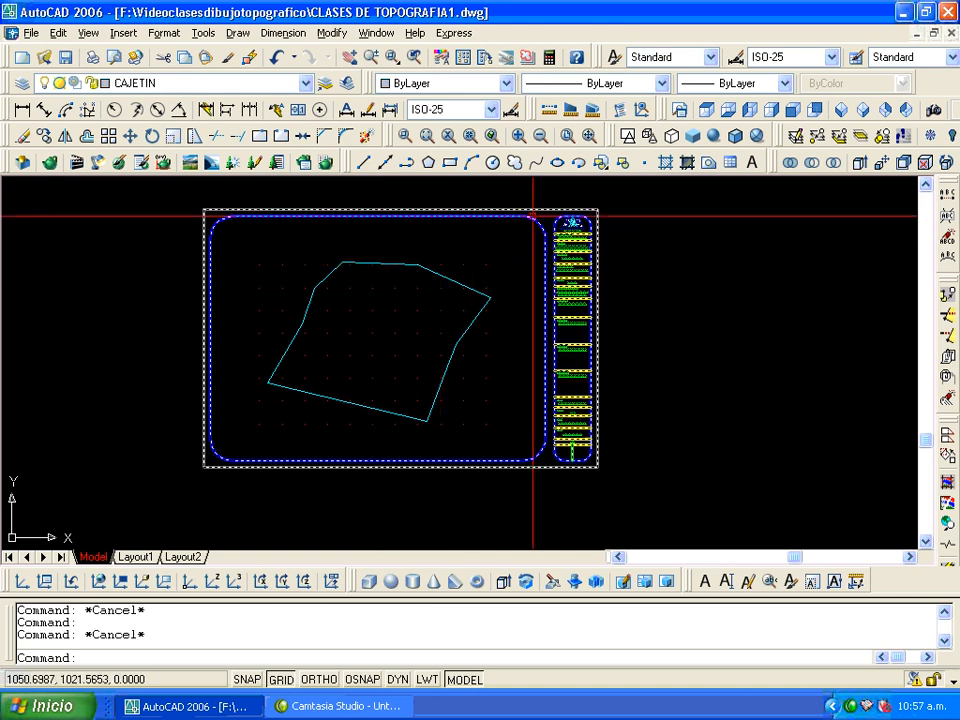
left_click(530, 216)
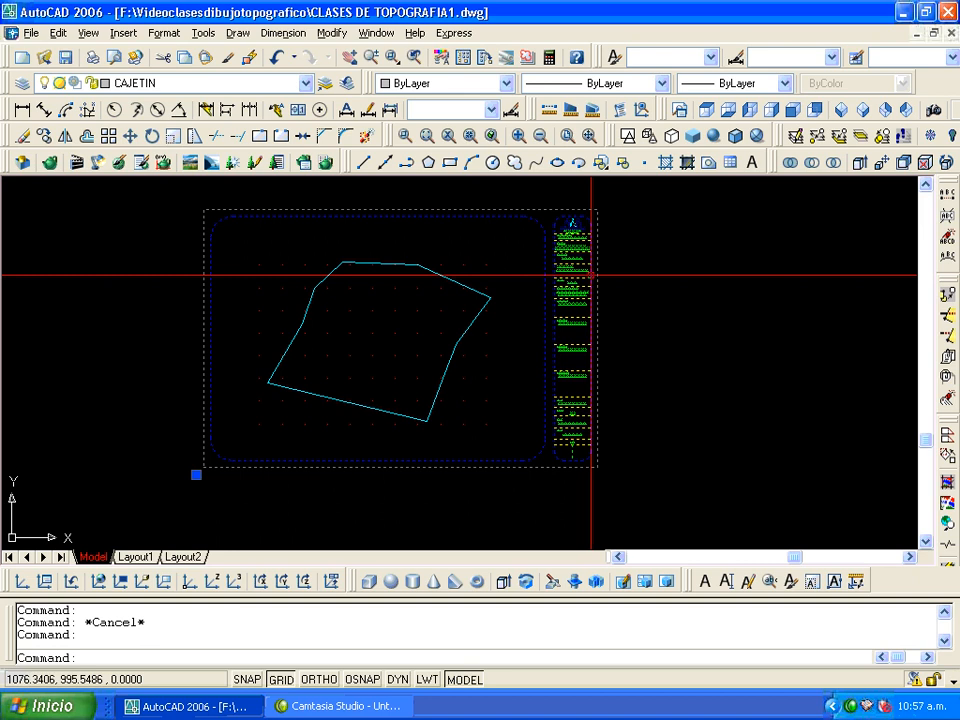
key("Escape")
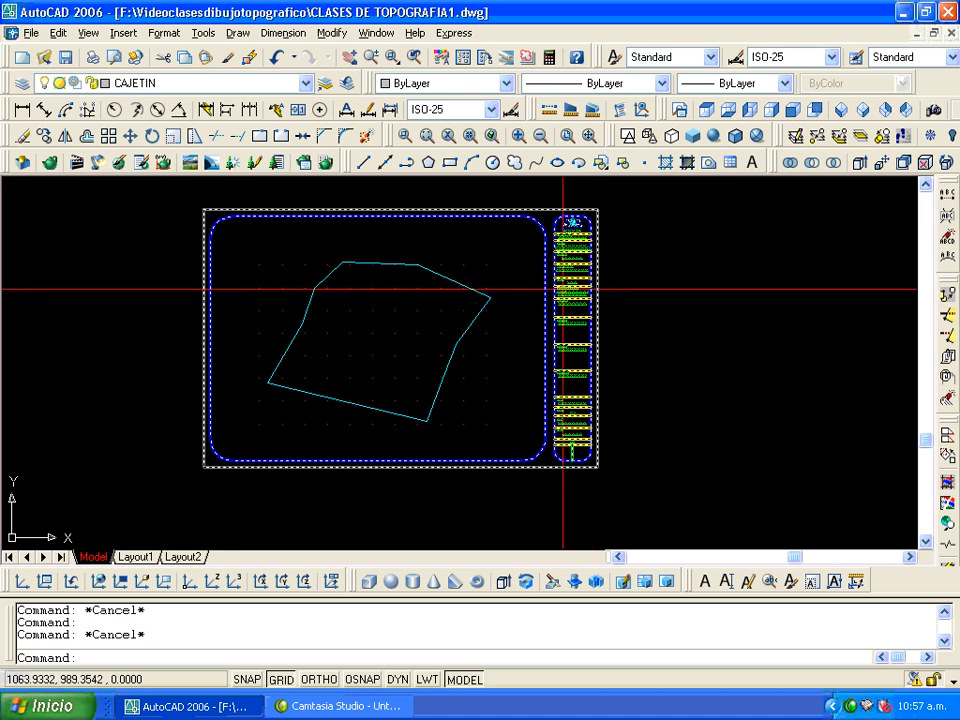
- Explode the A1NUEVA block around the cyan polygon into separate objects
left_click(366, 137)
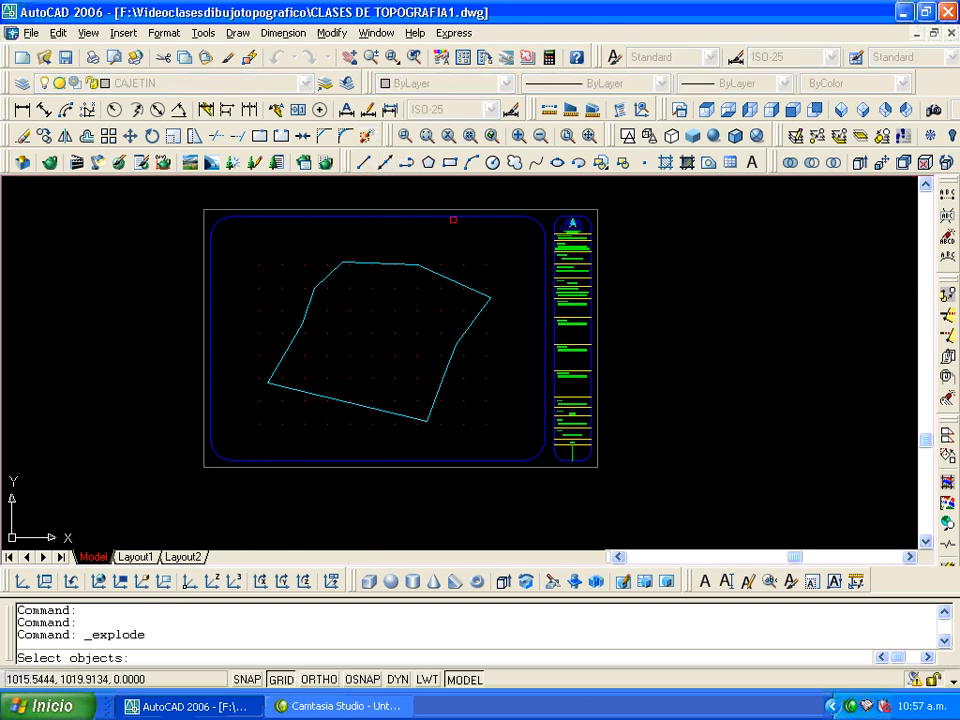
left_click(573, 244)
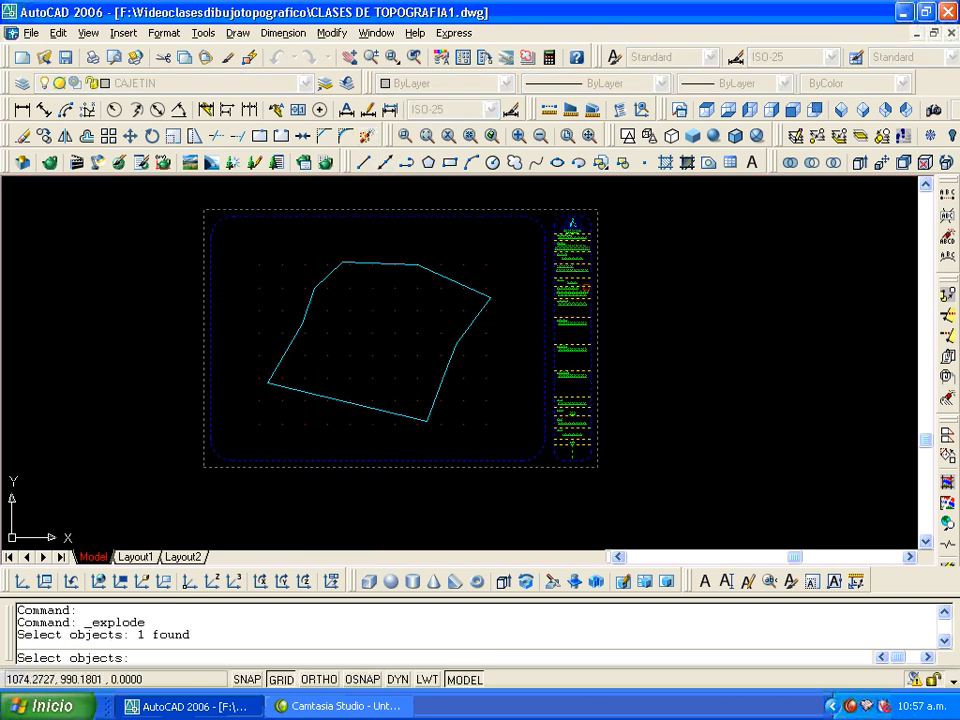
key("Return")
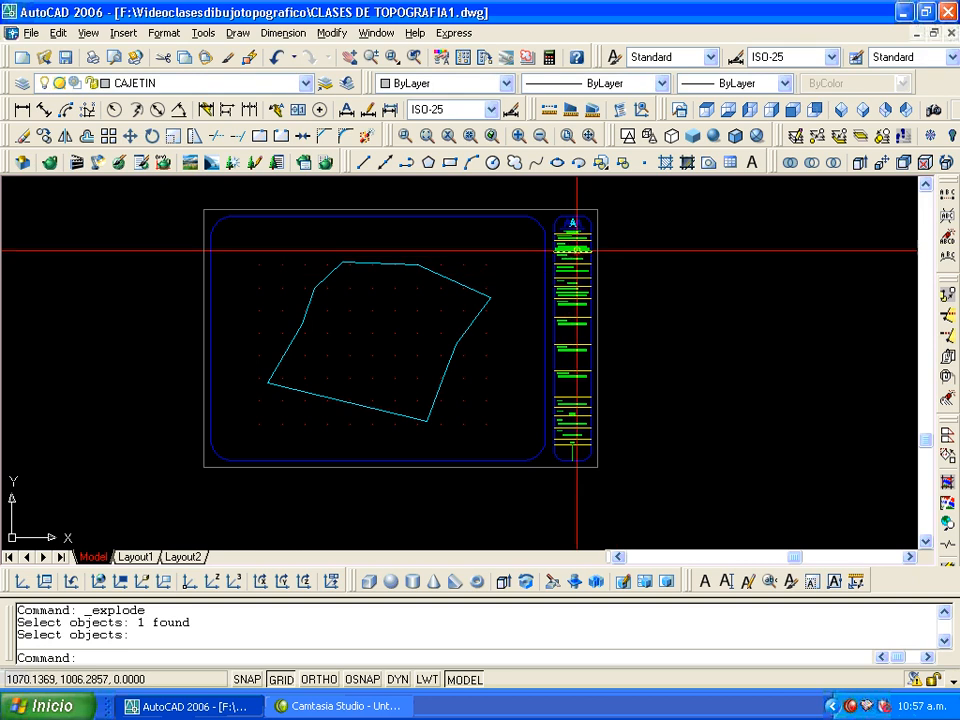
- Check by selection that the title block text and inner frame are separate objects, and examine the title block entries
left_click(576, 250)
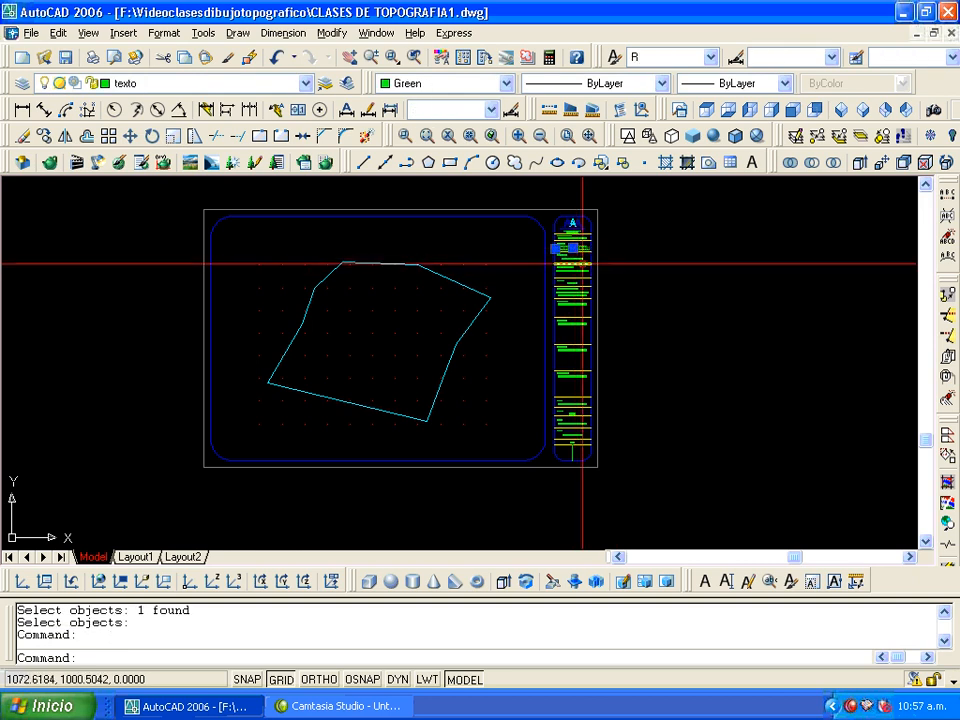
key("Escape")
key("Escape")
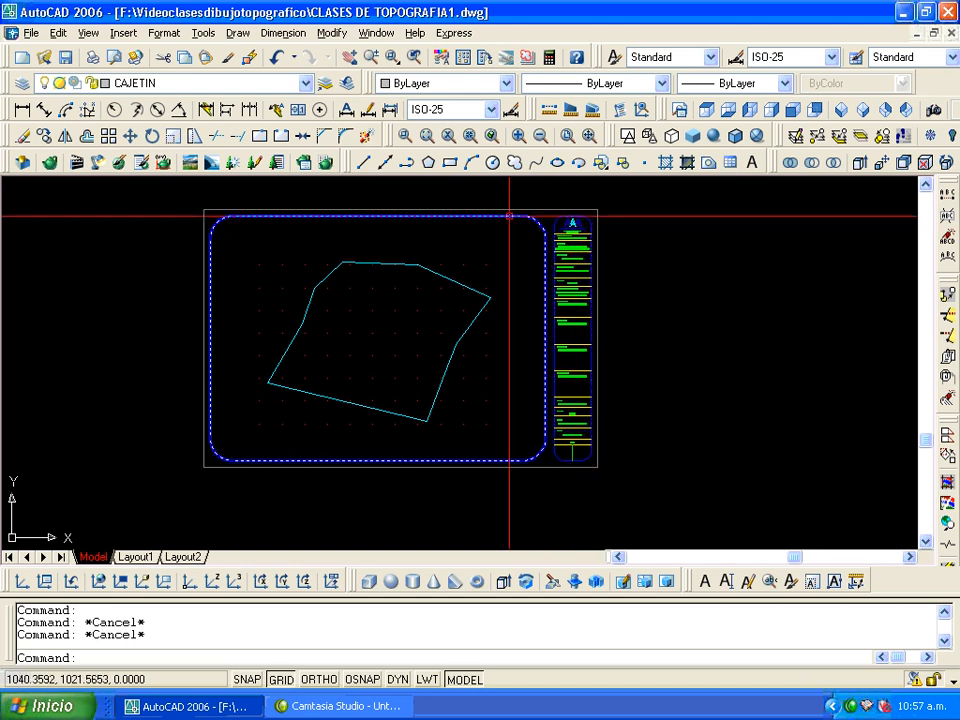
left_click(510, 215)
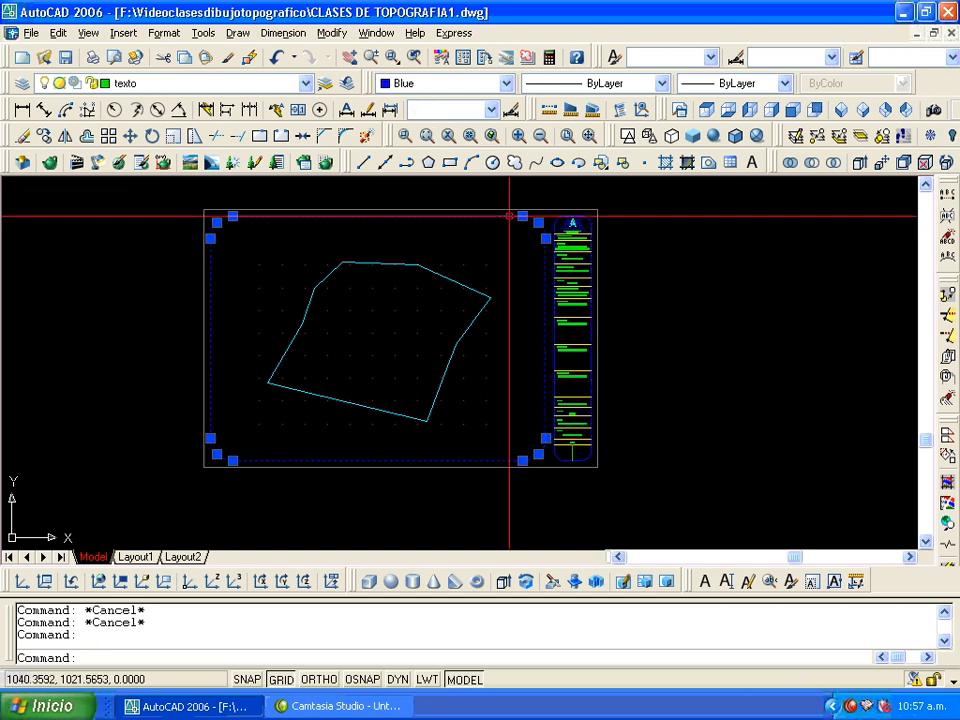
left_click(413, 208)
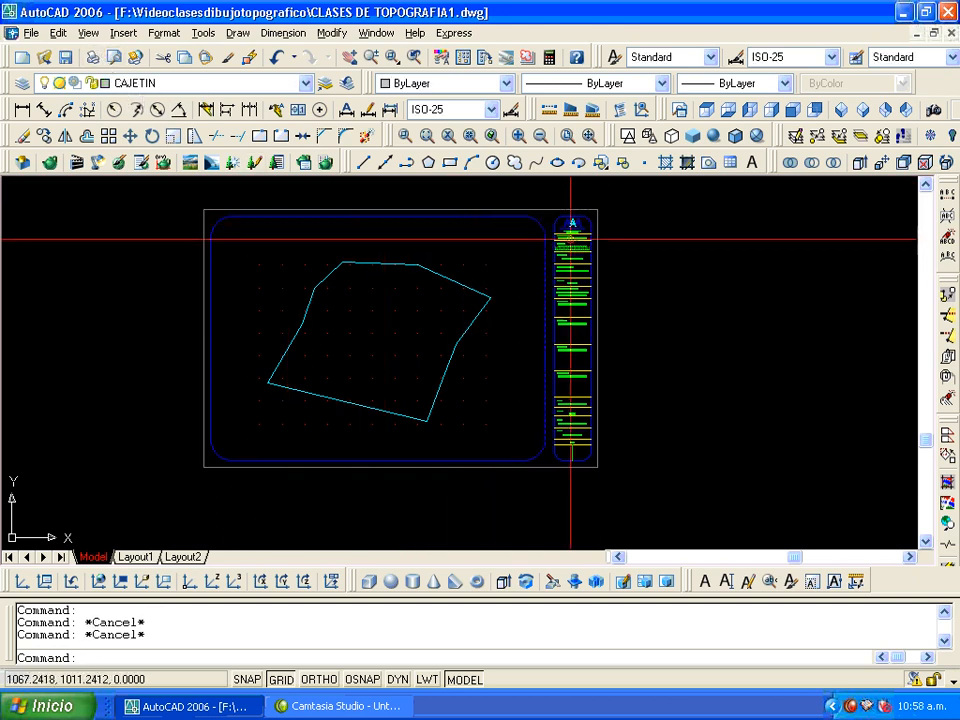
scroll(568, 243, "up", 8)
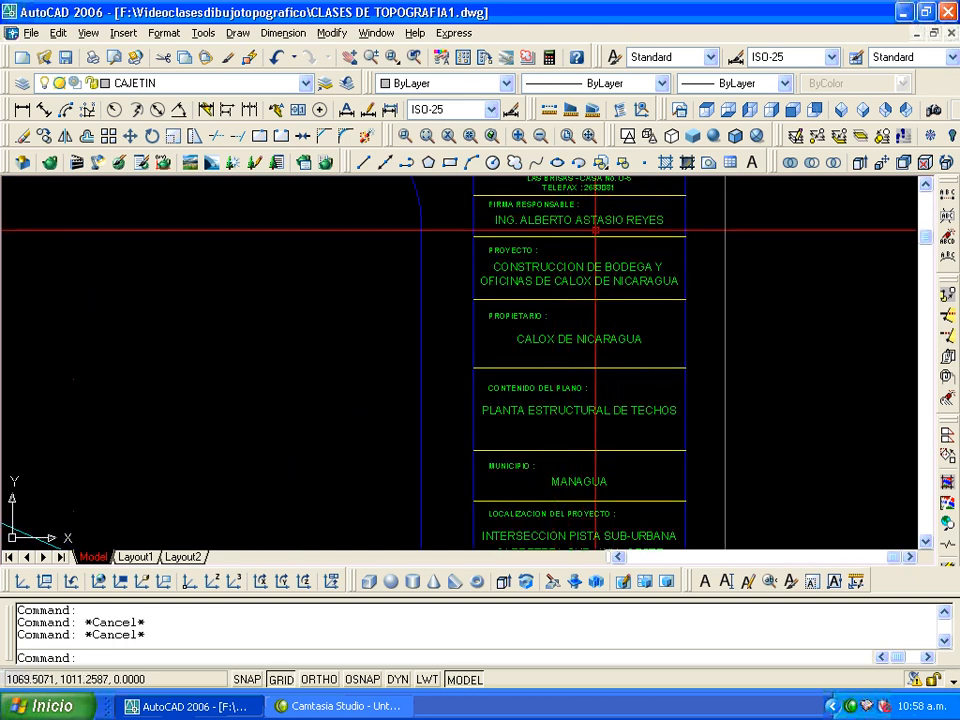
scroll(590, 238, "down", 8)
middle_click_drag(552, 278, 537, 268)
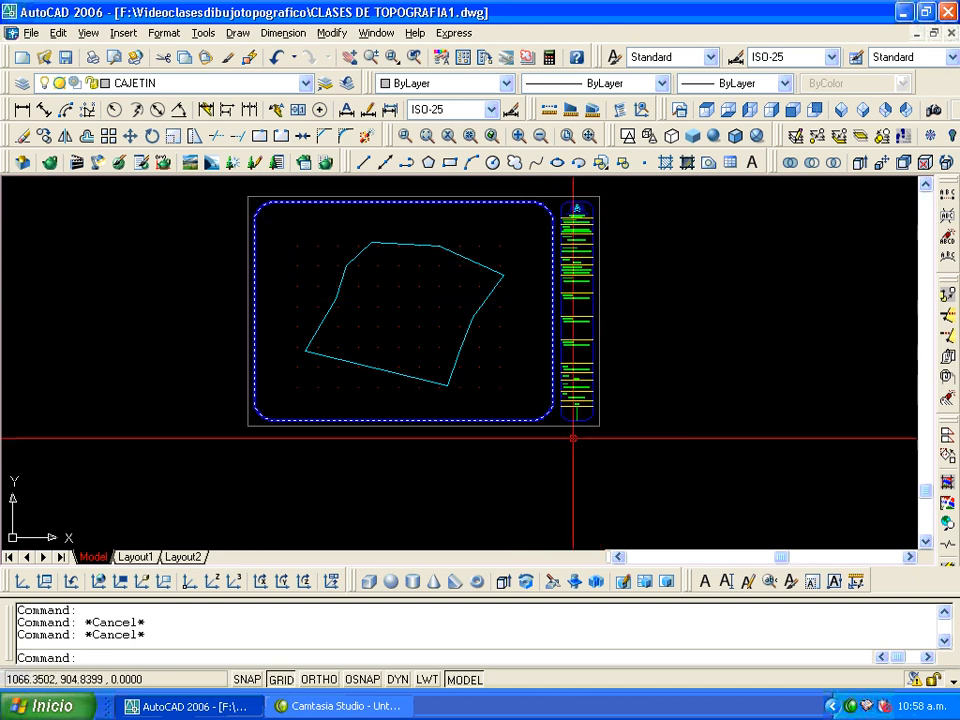
left_click(252, 195)
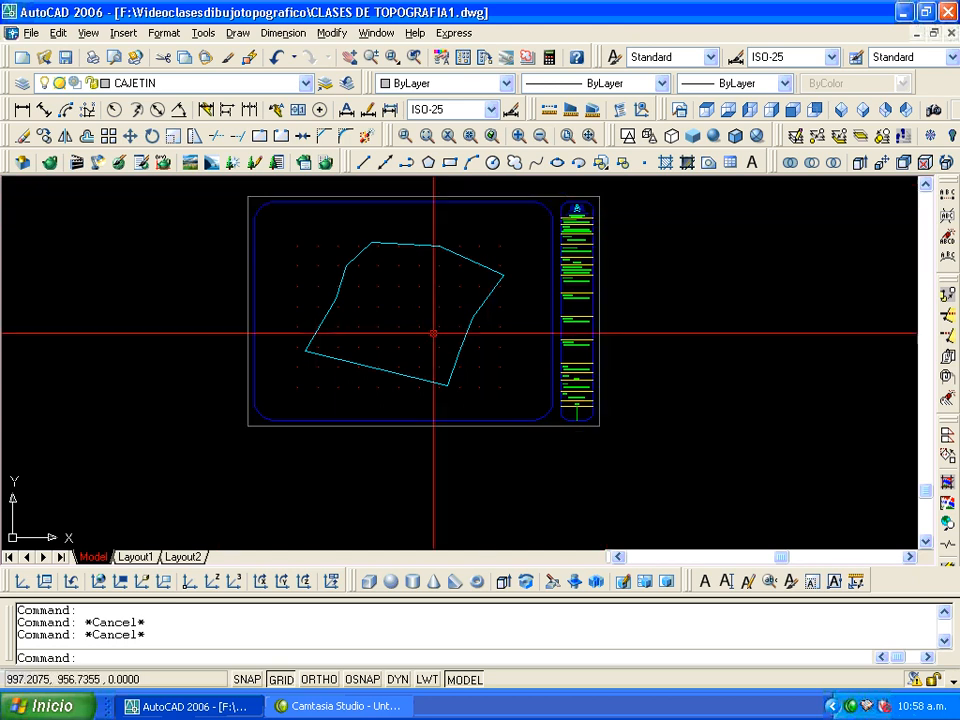
- Freeze the POLIGONAL layer and assign all frame and title block objects to the CAJETIN layer
left_click(306, 84)
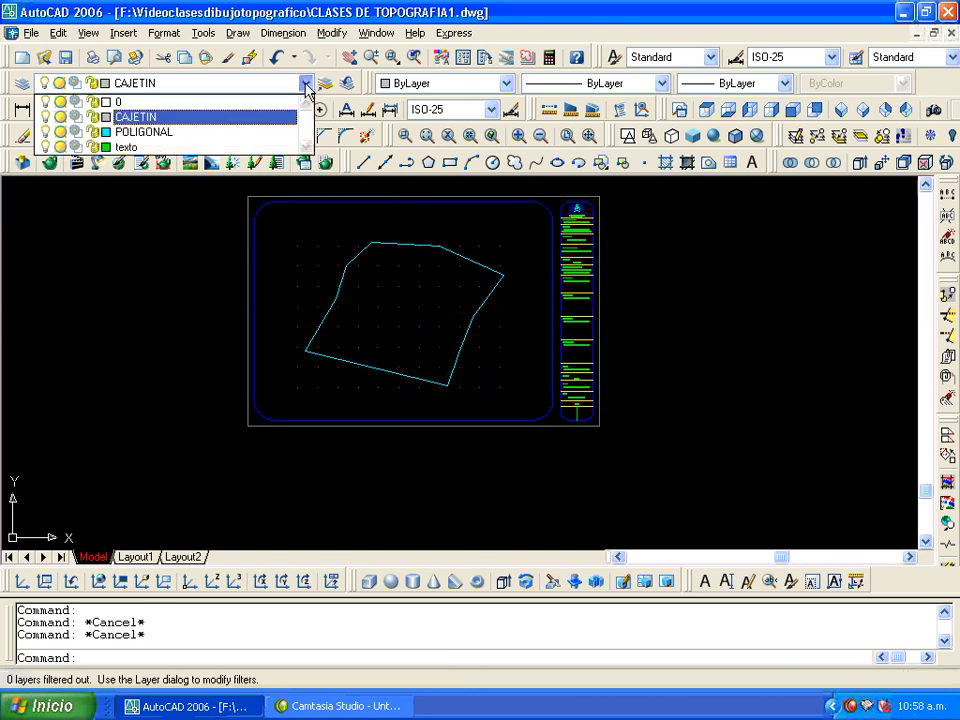
left_click(391, 292)
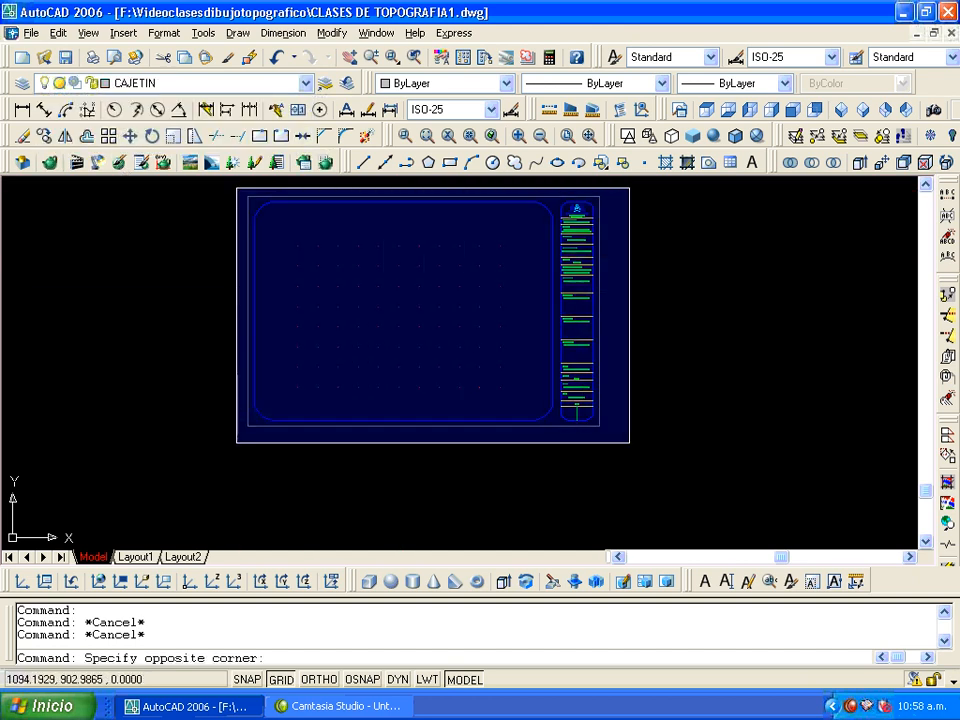
left_click(629, 442)
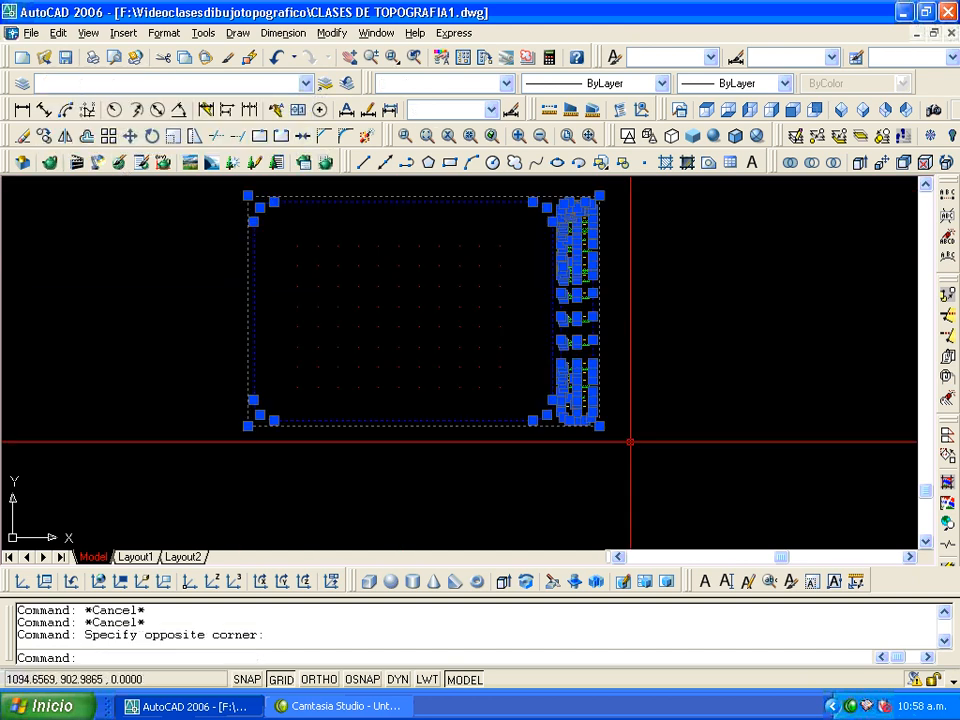
left_click(306, 84)
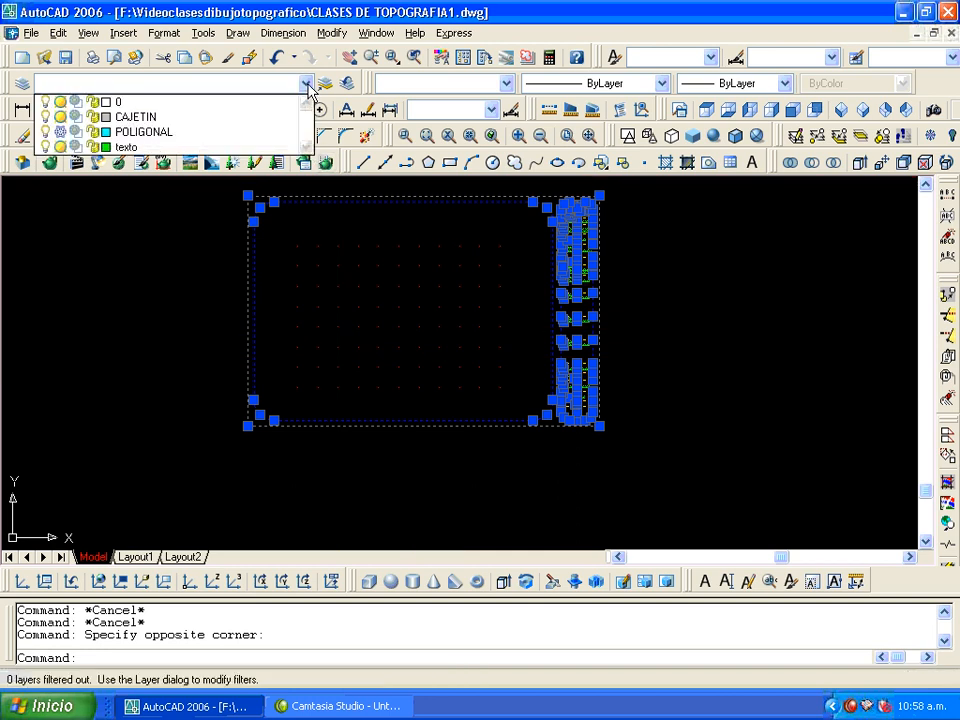
left_click(215, 118)
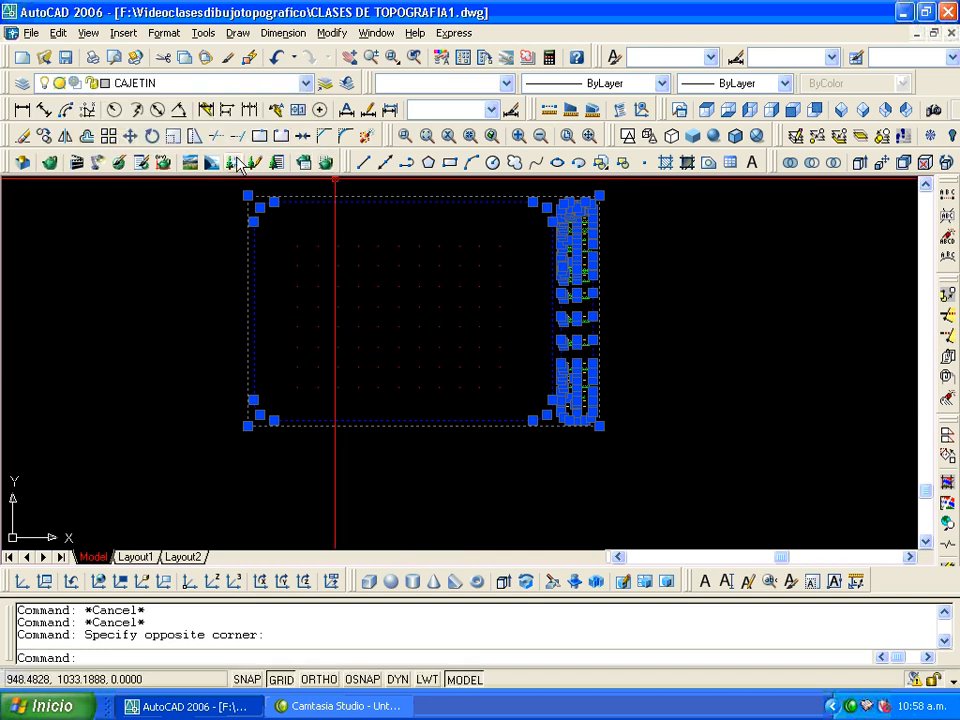
key("Escape")
key("Escape")
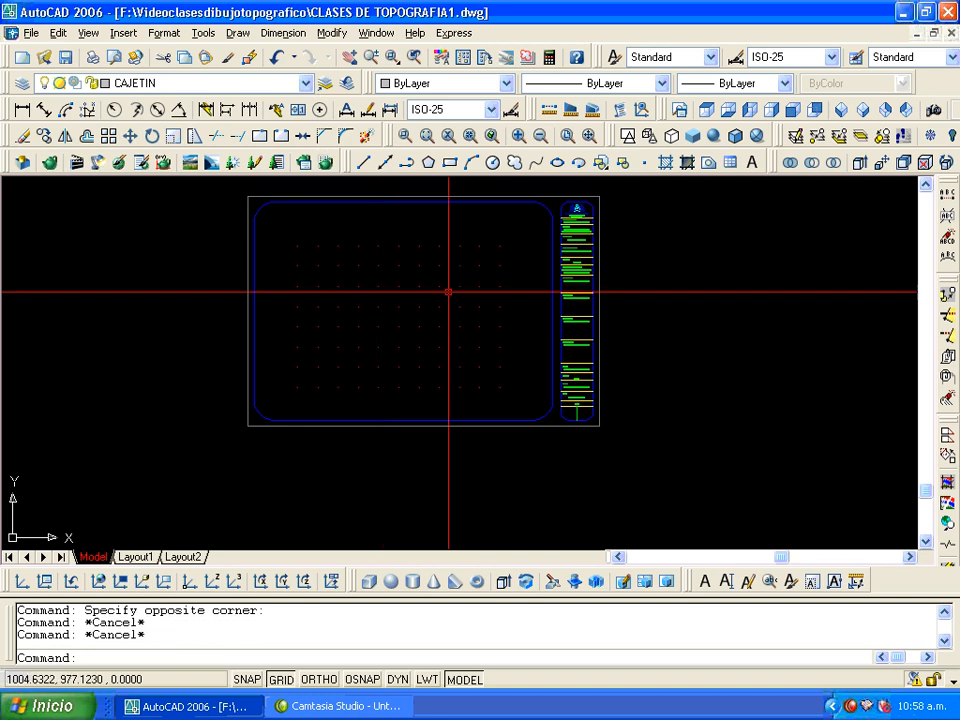
- Check by selection which layer the inner blue frame and the title block parts are on
left_click(552, 248)
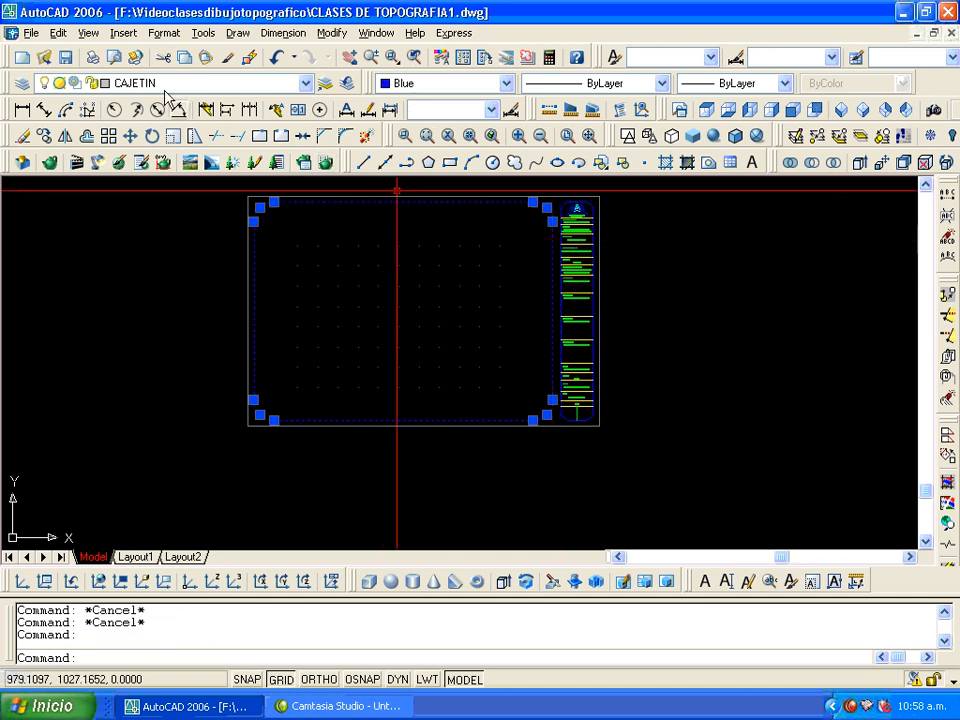
key("Escape")
left_click(572, 218)
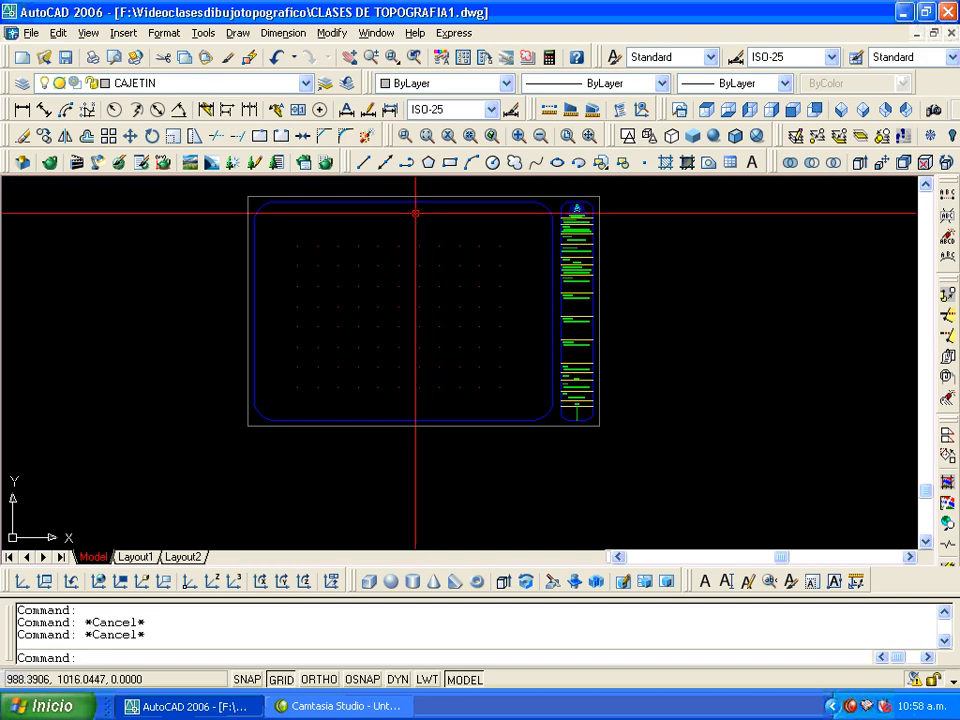
- Thaw the POLIGONAL layer
left_click(307, 86)
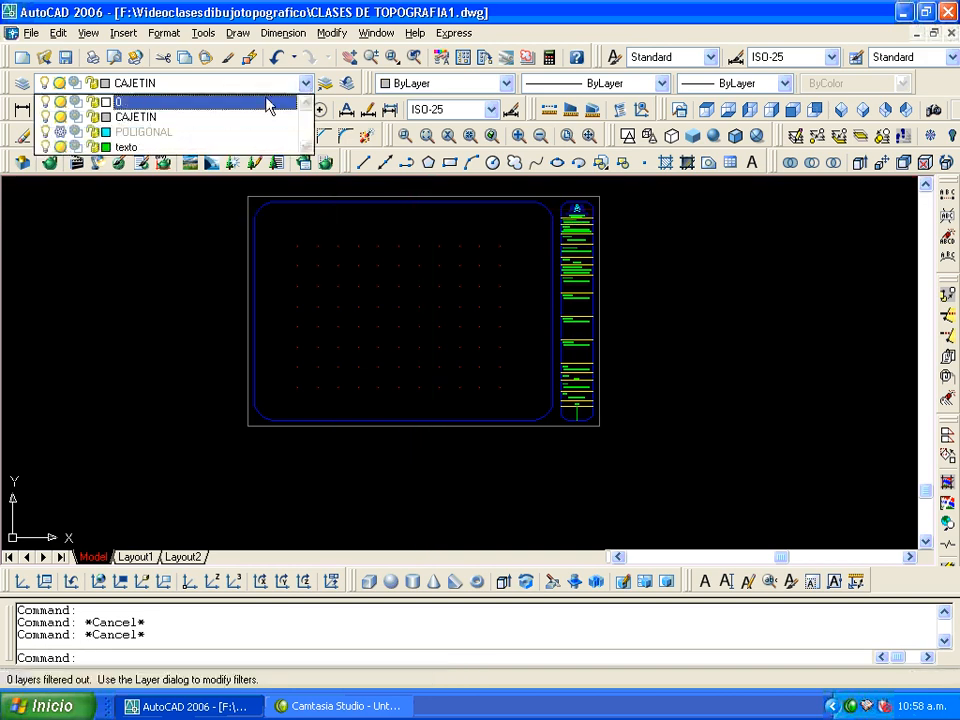
left_click(58, 133)
left_click(420, 279)
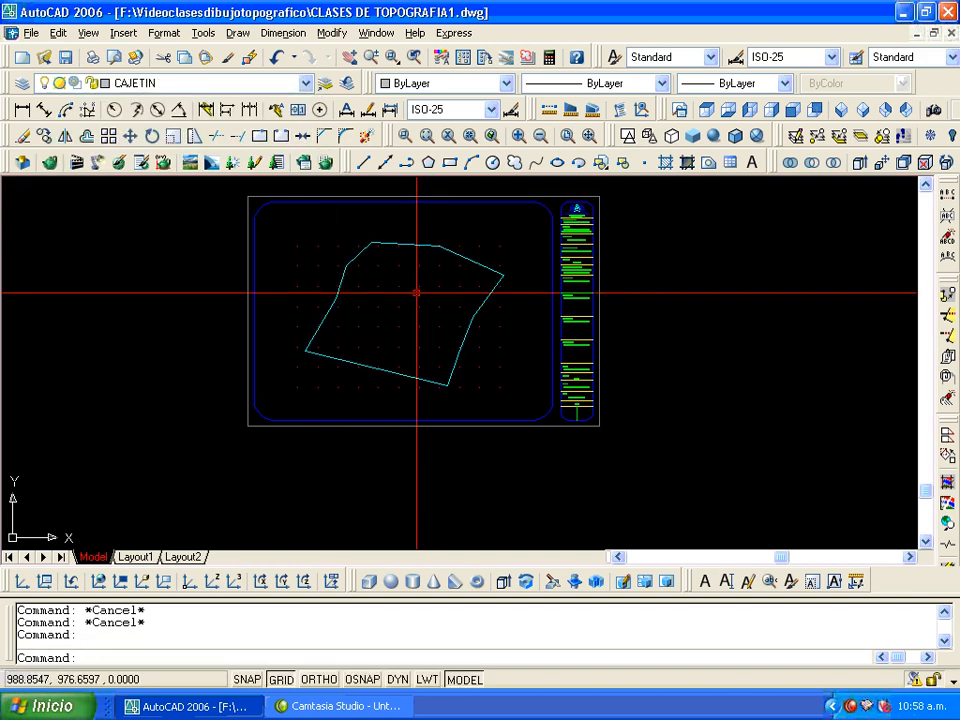
scroll(424, 295, "down", 2)
mouse_move(431, 296)
middle_mouse_down()
mouse_move(457, 315)
mouse_move(453, 336)
mouse_move(452, 328)
middle_mouse_up()
scroll(453, 336, "up", 3)
scroll(451, 337, "down", 2)
scroll(452, 328, "up", 2)
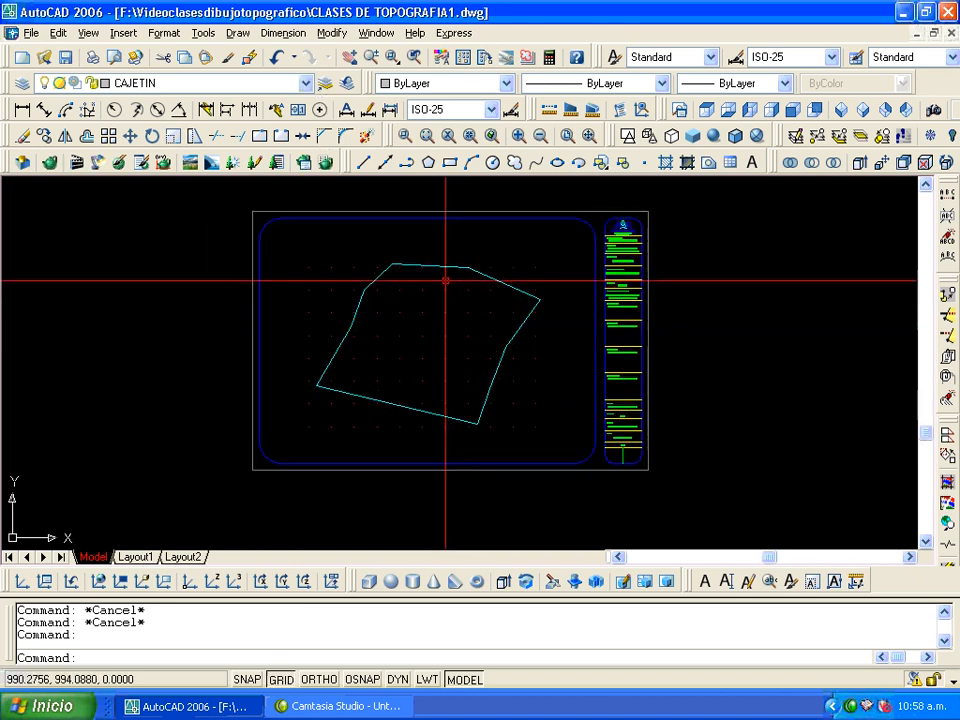